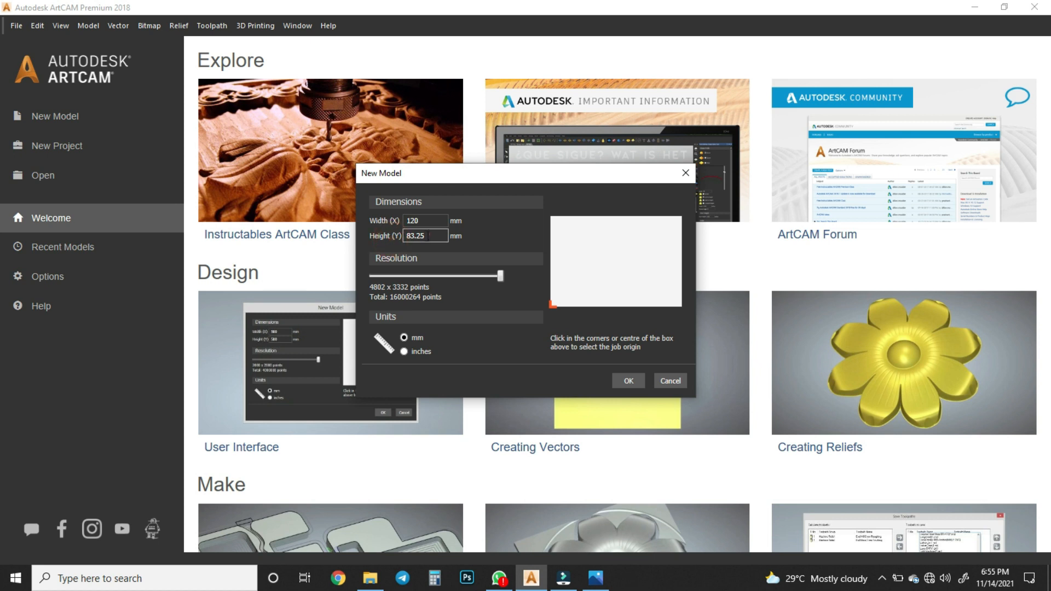
# Step: Create a new model 120 mm wide and 120 mm high
pyautogui.write('120')
pyautogui.click(629, 380)
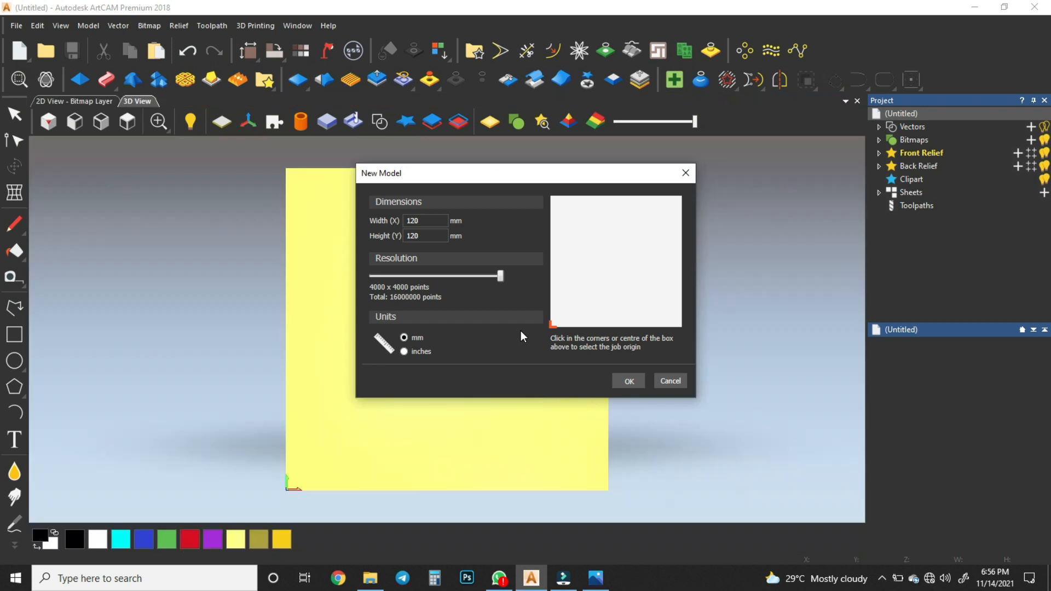
pyautogui.click(178, 26)
pyautogui.moveTo(197, 43)
pyautogui.click(373, 65)
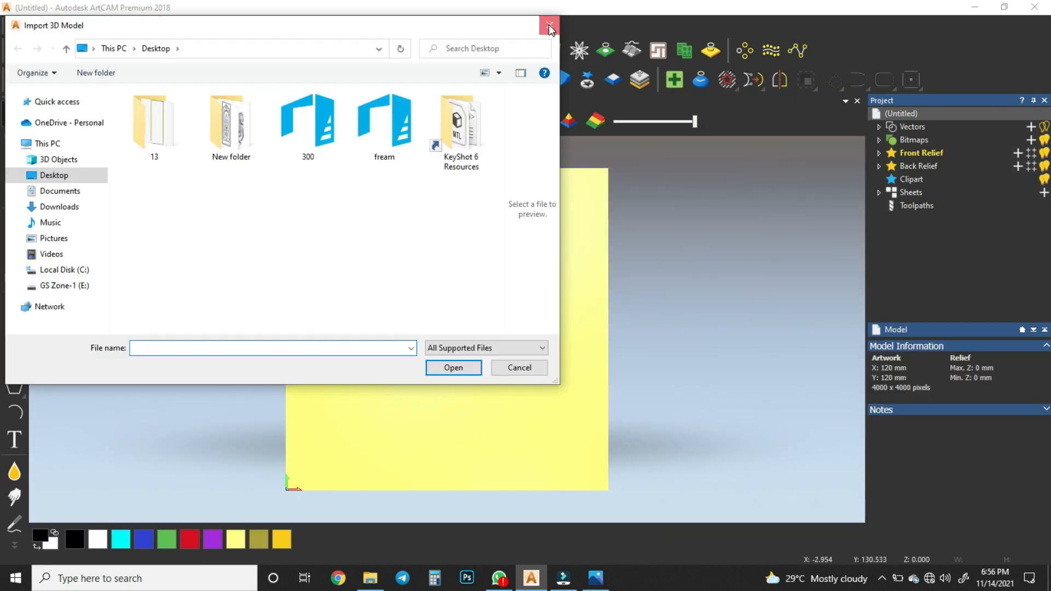
pyautogui.click(542, 26)
# Step: Import the Desktop image "WhatsApp Image 2021-11-11 at 10.22.33 AM" as a relief
pyautogui.click(178, 25)
pyautogui.moveTo(187, 42)
pyautogui.click(363, 47)
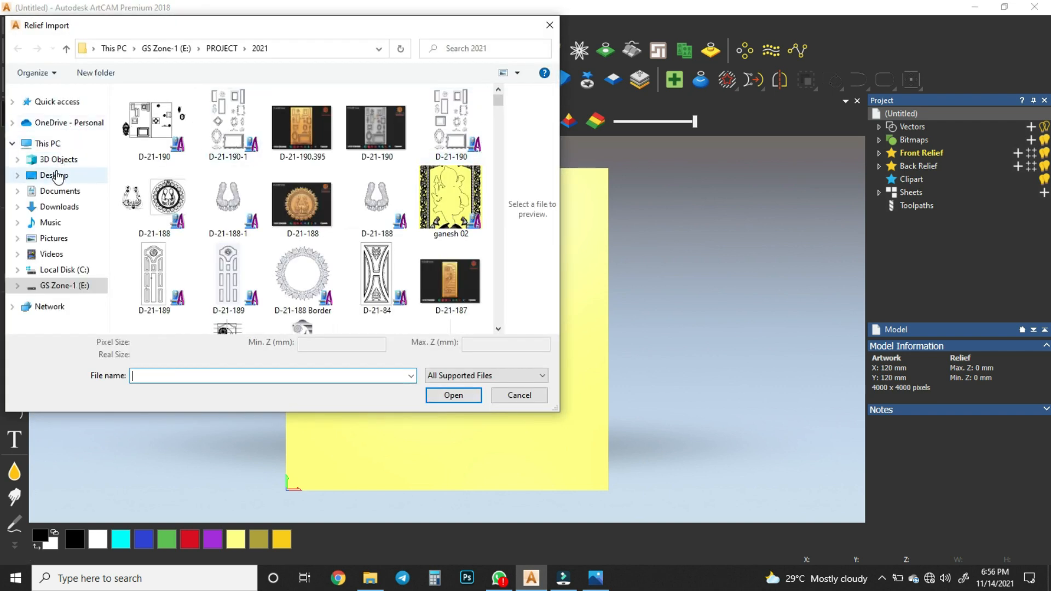
pyautogui.click(50, 176)
pyautogui.scroll(-4, 351, 188)
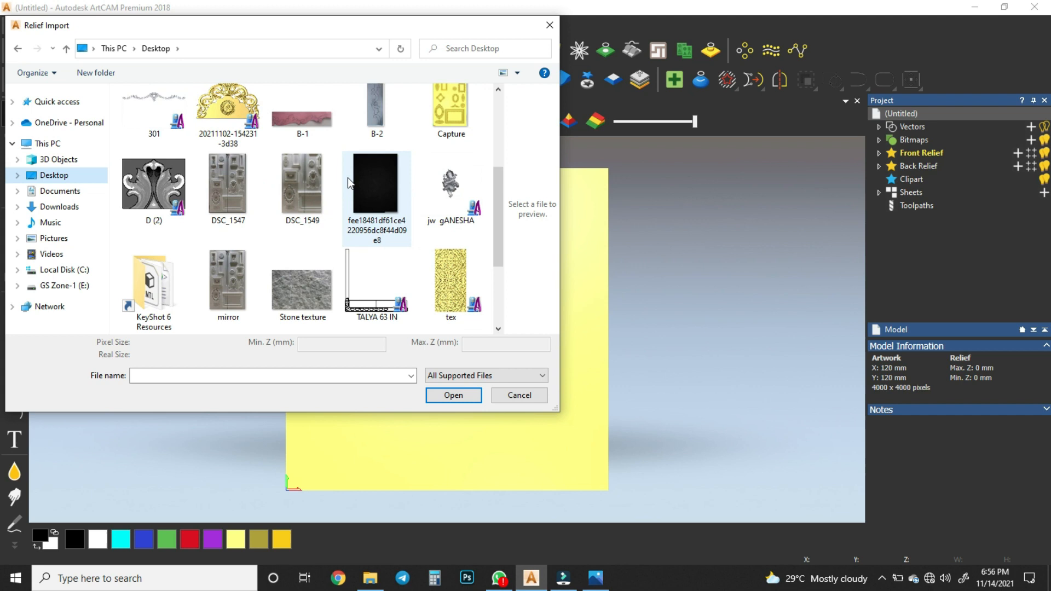
pyautogui.scroll(-2, 351, 186)
pyautogui.click(304, 271)
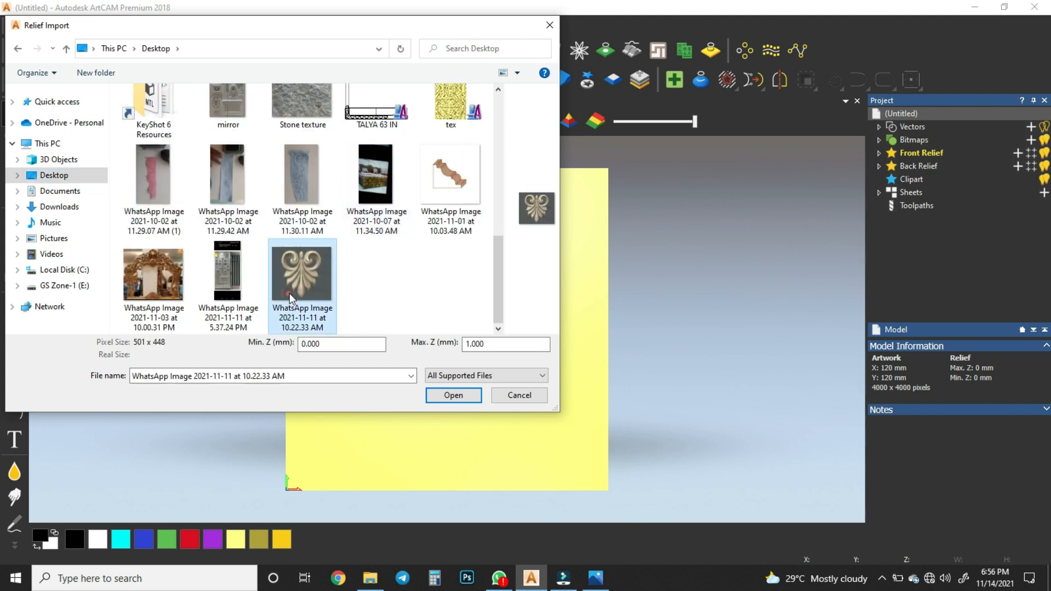
pyautogui.click(461, 395)
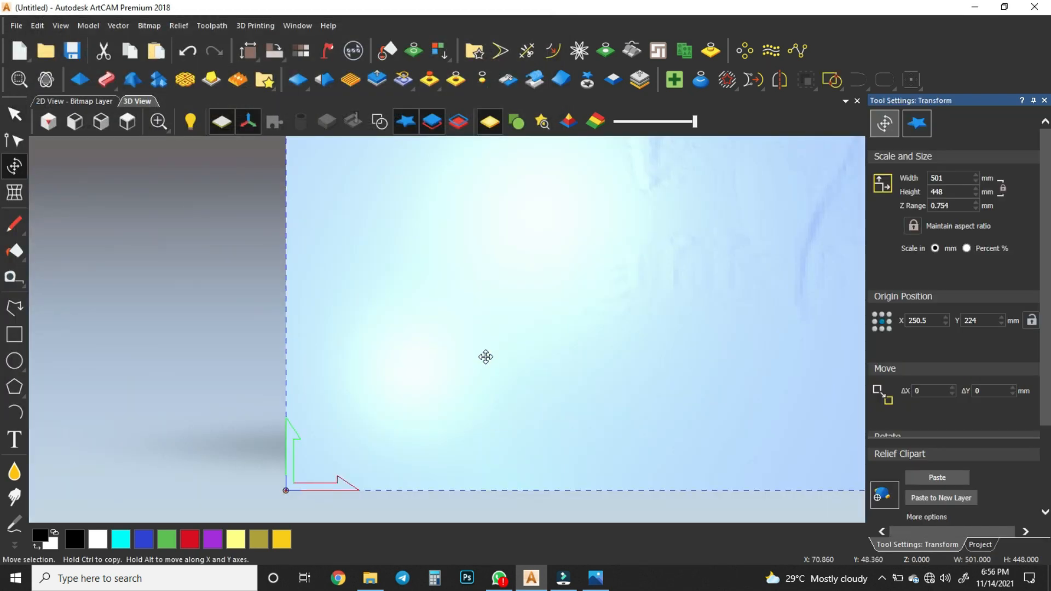
# Step: Scale the imported relief proportionally to a height of 120 mm, centred at X 60, Y 60, and paste it into the model
pyautogui.doubleClick(961, 195)
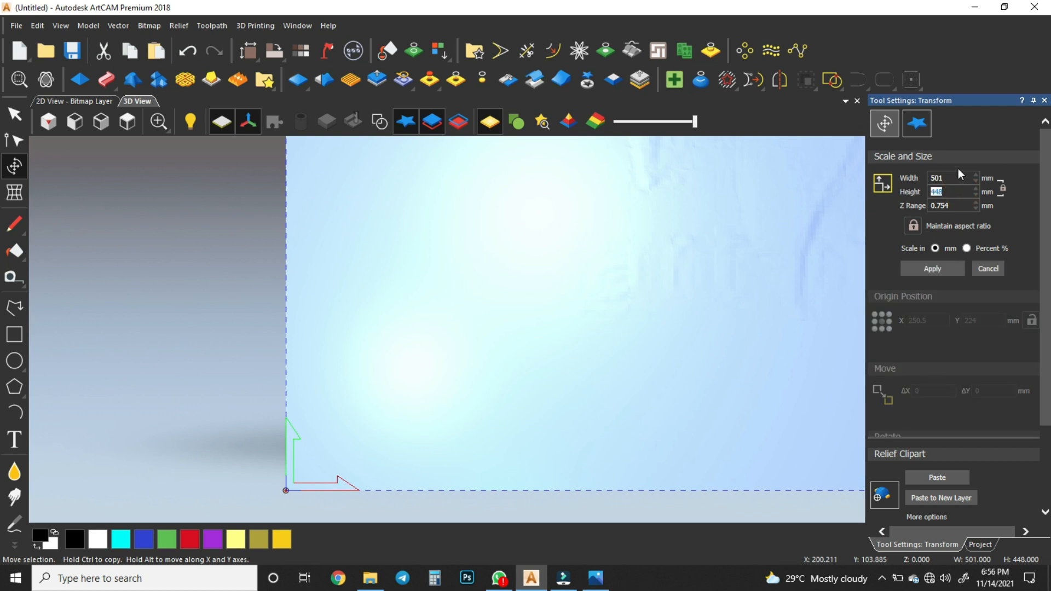
pyautogui.click(939, 268)
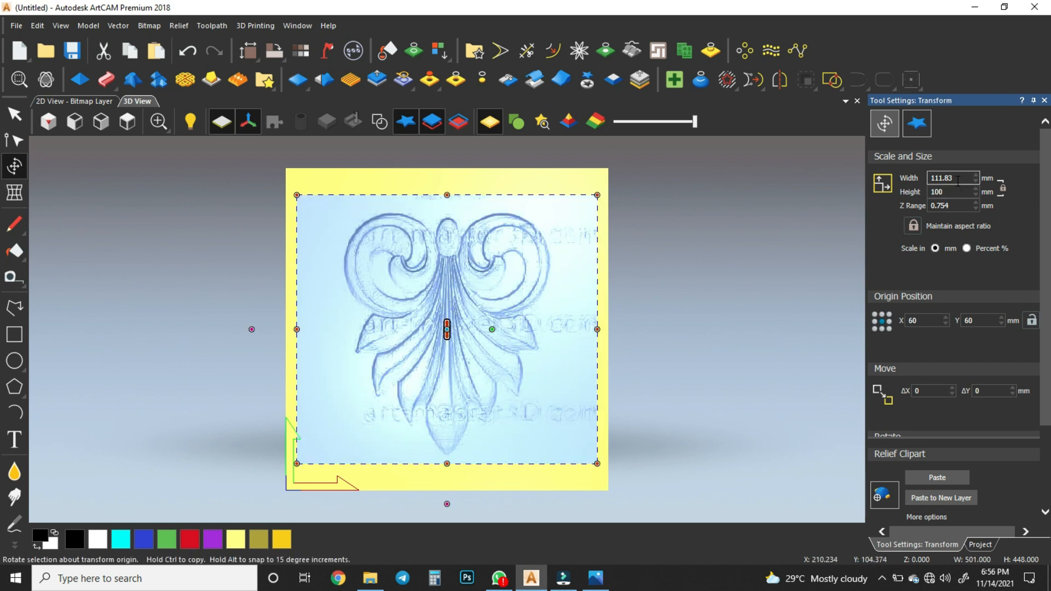
pyautogui.click(958, 179)
pyautogui.doubleClick(953, 193)
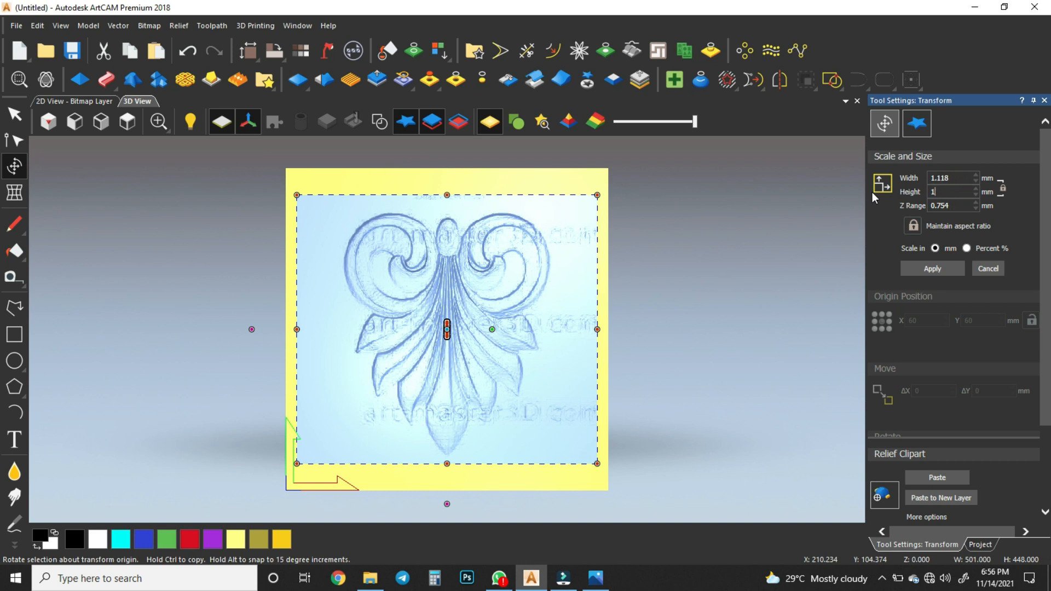
pyautogui.press('Return')
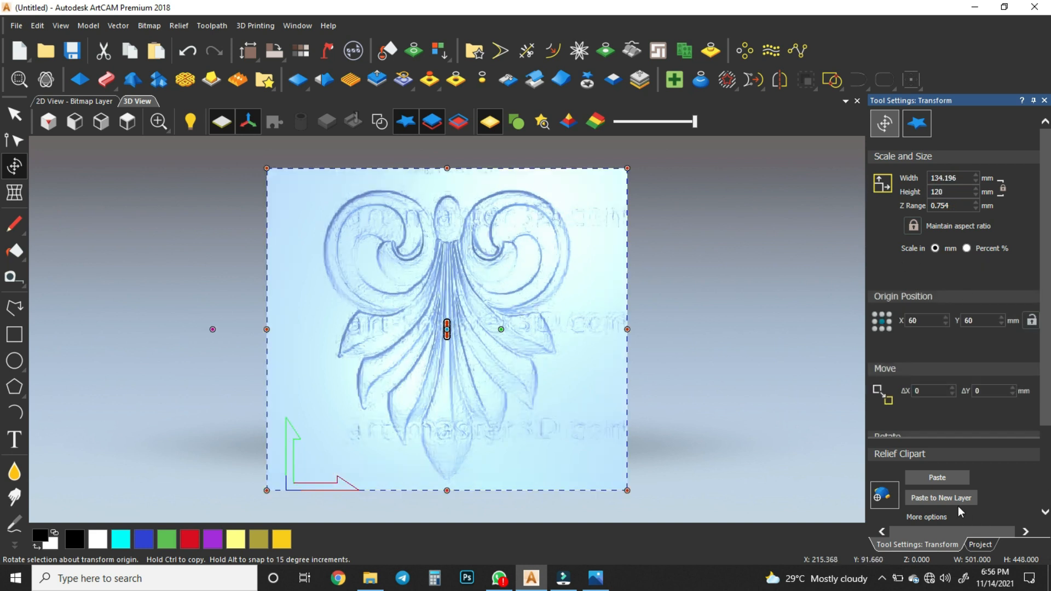
pyautogui.click(937, 480)
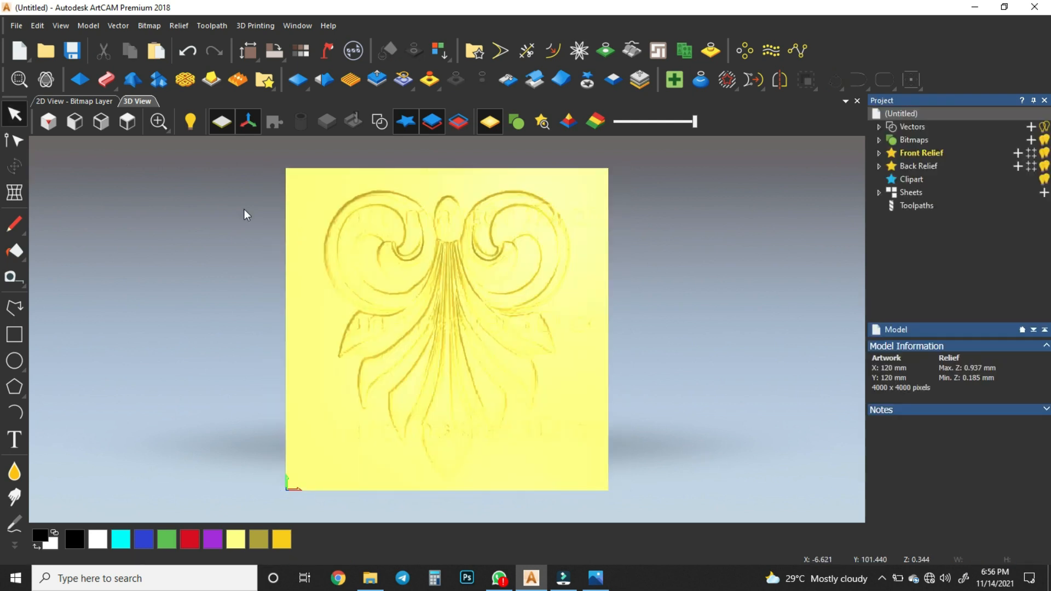
# Step: Show the ornament preview in the 2D view and delete the rectangle extending beyond the model's sides
pyautogui.click(74, 102)
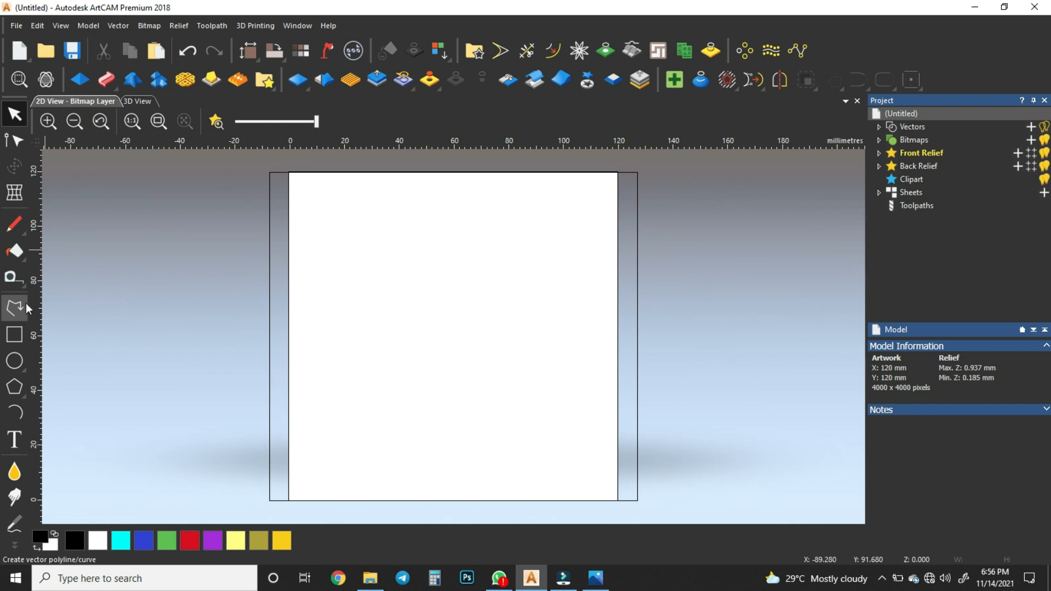
pyautogui.click(214, 123)
pyautogui.click(274, 234)
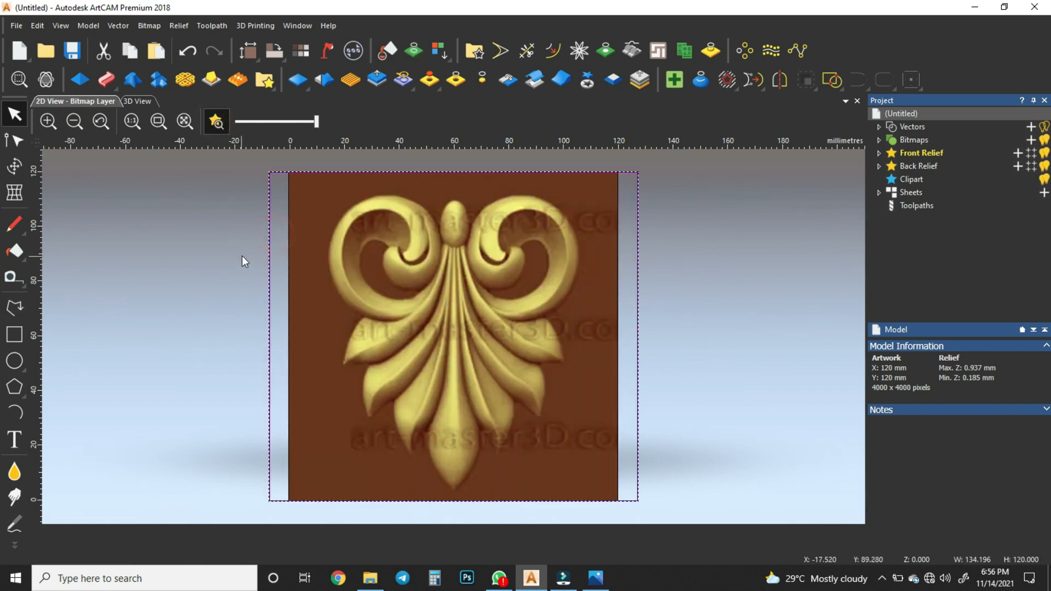
pyautogui.click(241, 252)
# Step: Draw a vertical polyline about 129 mm long down the ornament's centre as a symmetry line
pyautogui.click(14, 307)
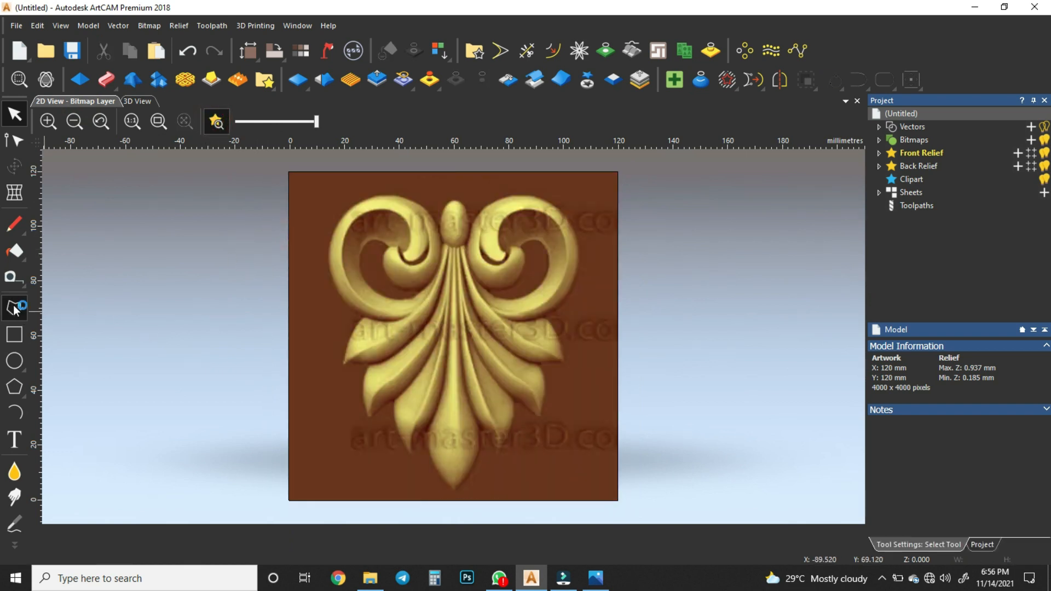
pyautogui.click(454, 158)
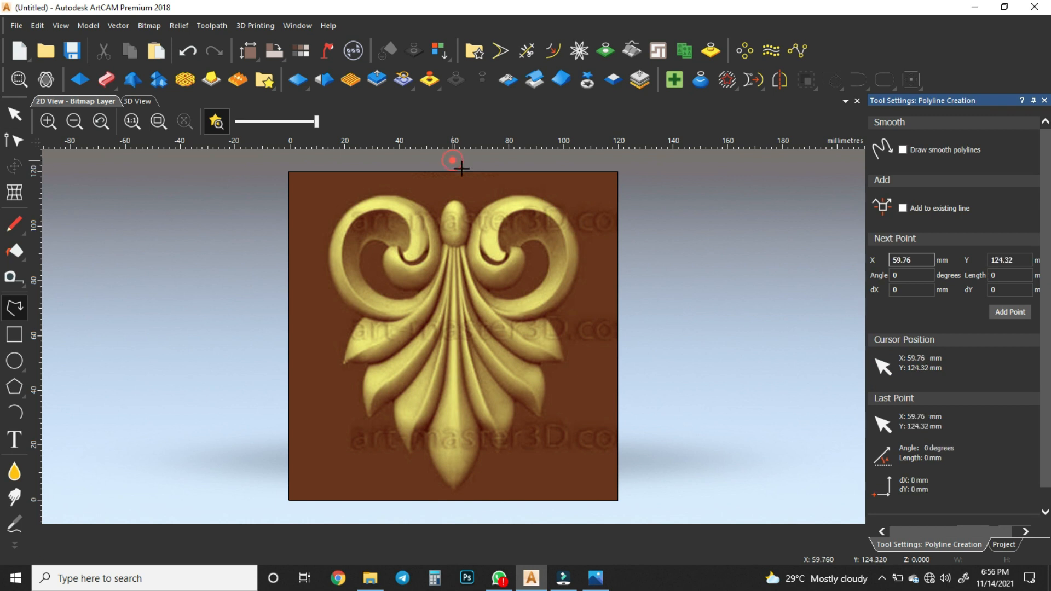
pyautogui.click(451, 513)
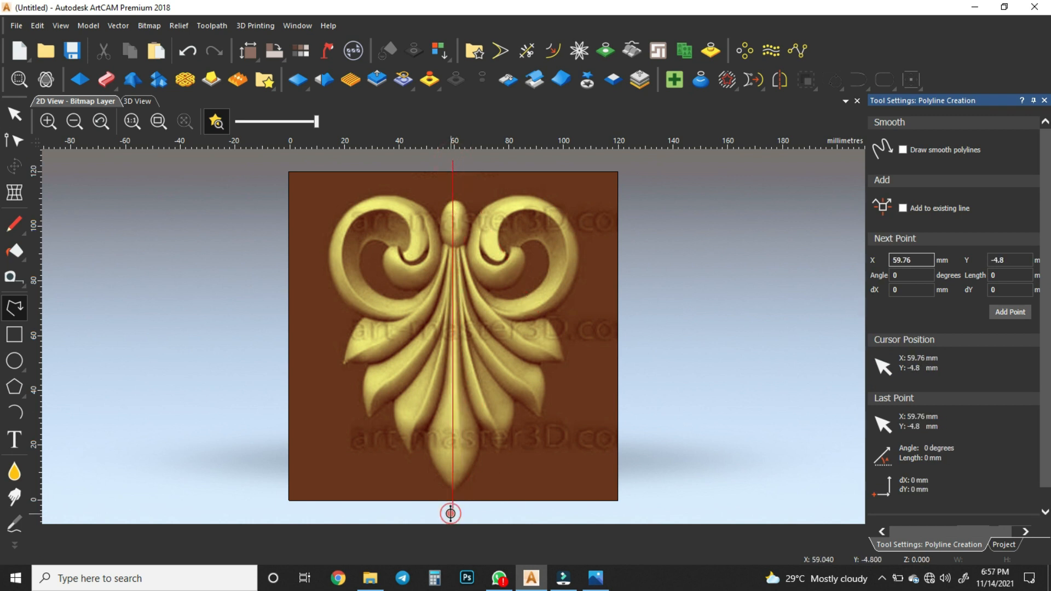
pyautogui.press('Escape')
pyautogui.click(600, 384)
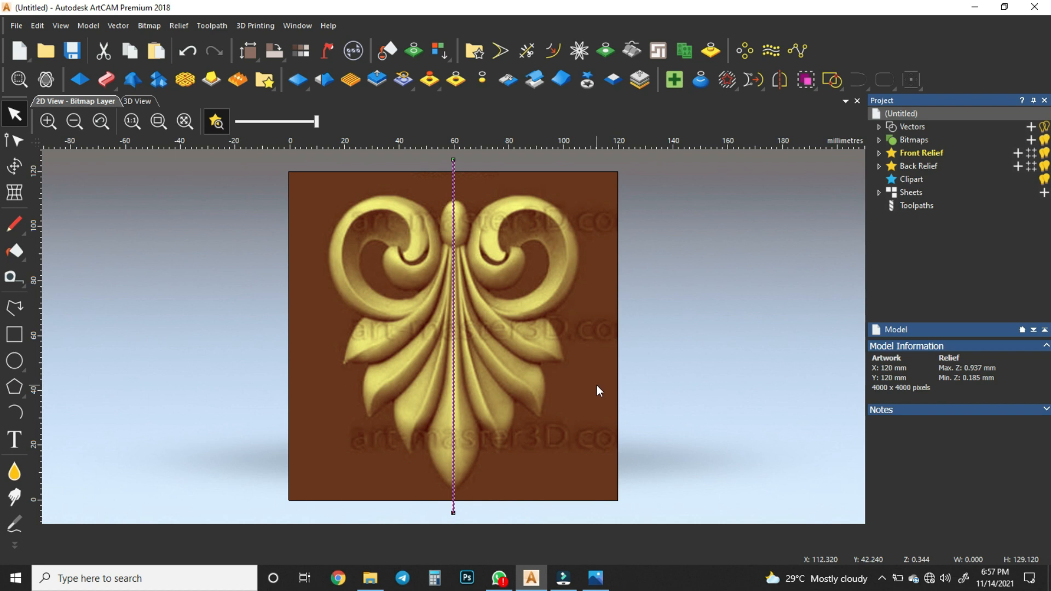
# Step: Trace the outer outline of the right-hand scroll with connected start-end-point arcs, from its inner curl around to the centre stem
pyautogui.click(14, 412)
pyautogui.scroll(2, 491, 213)
pyautogui.moveTo(528, 306)
pyautogui.mouseDown()
pyautogui.moveTo(470, 246)
pyautogui.moveTo(499, 191)
pyautogui.moveTo(605, 189)
pyautogui.moveTo(614, 411)
pyautogui.moveTo(428, 280)
pyautogui.mouseUp()
pyautogui.click(469, 288)
pyautogui.click(525, 184)
pyautogui.click(655, 351)
pyautogui.click(475, 396)
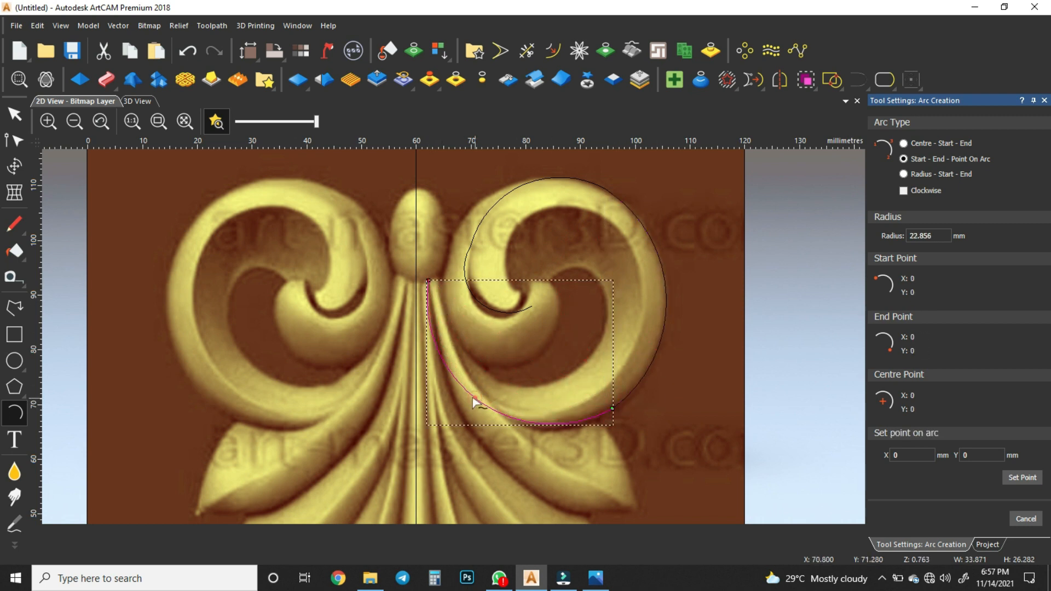
pyautogui.press('Escape')
# Step: Join the arcs of the right-hand scroll's outer outline into one vector
pyautogui.moveTo(390, 152); pyautogui.dragTo(677, 442)
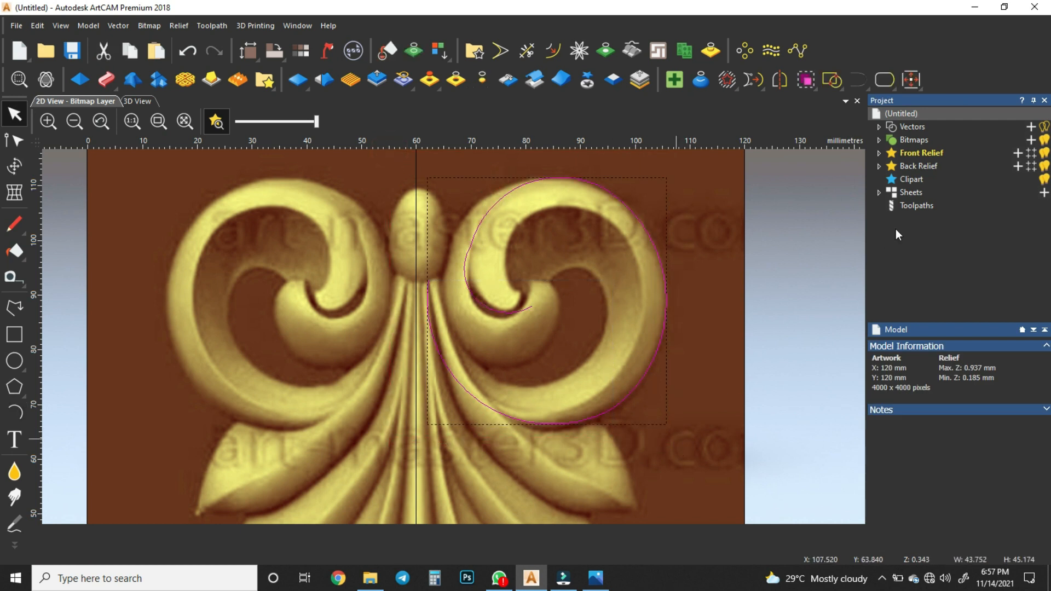
pyautogui.press('j')
pyautogui.click(844, 192)
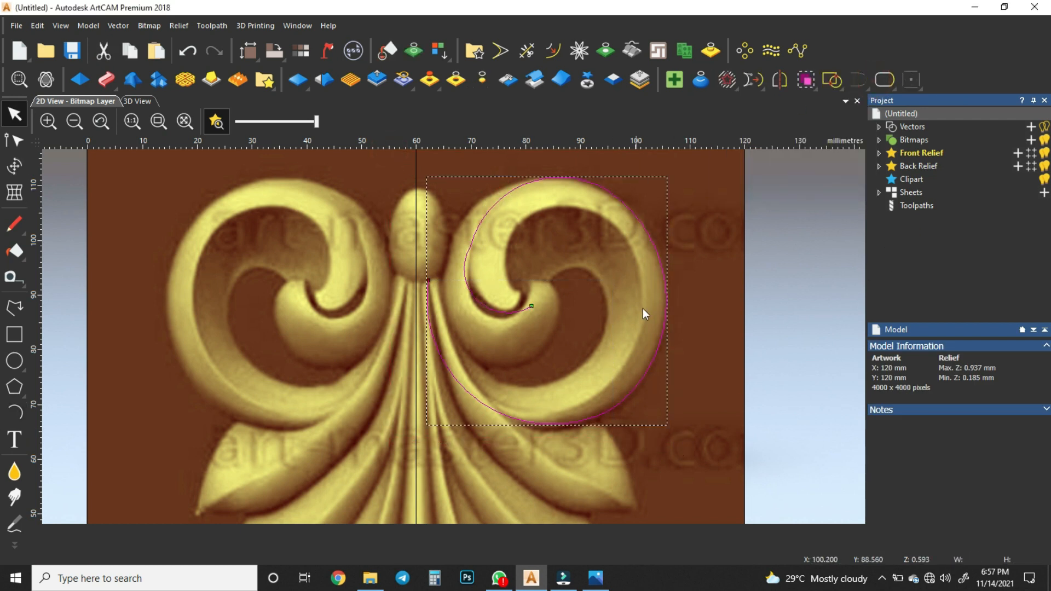
# Step: Smooth the joining nodes of the outer scroll outline and adjust its nodes and handles to follow the ornament's edge
pyautogui.press('n')
pyautogui.click(471, 246)
pyautogui.keyDown('shift'); pyautogui.click(607, 190); pyautogui.keyUp('shift')
pyautogui.moveTo(612, 408); pyautogui.dragTo(614, 410)
pyautogui.moveTo(494, 191); pyautogui.dragTo(487, 196)
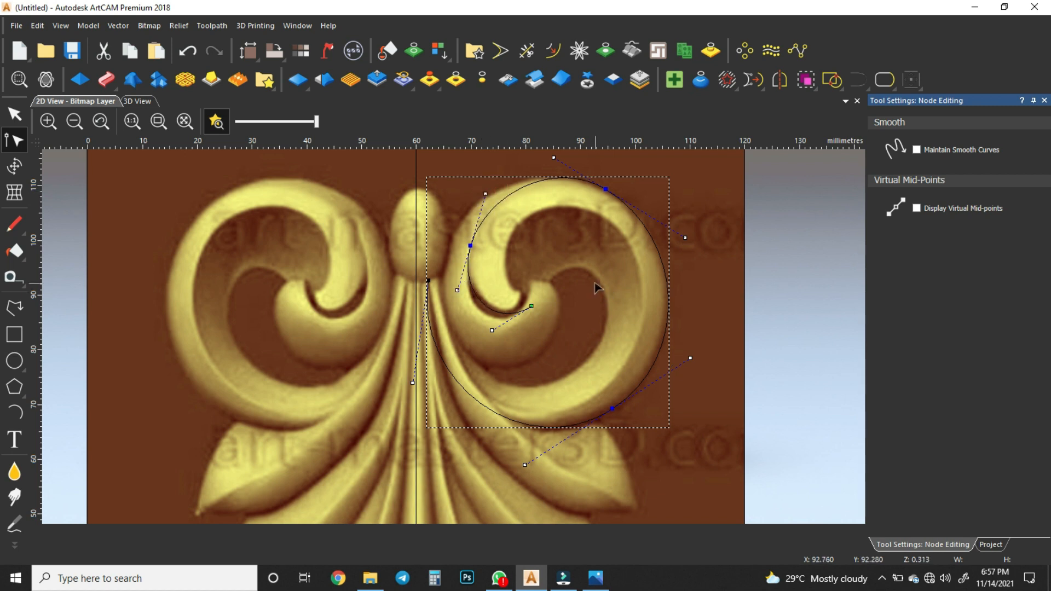
pyautogui.moveTo(685, 237); pyautogui.dragTo(692, 234)
pyautogui.moveTo(412, 383); pyautogui.dragTo(426, 387)
# Step: Trace the scroll's inner opening with three connected arcs, from the curl's tip around to the centre stem
pyautogui.click(14, 412)
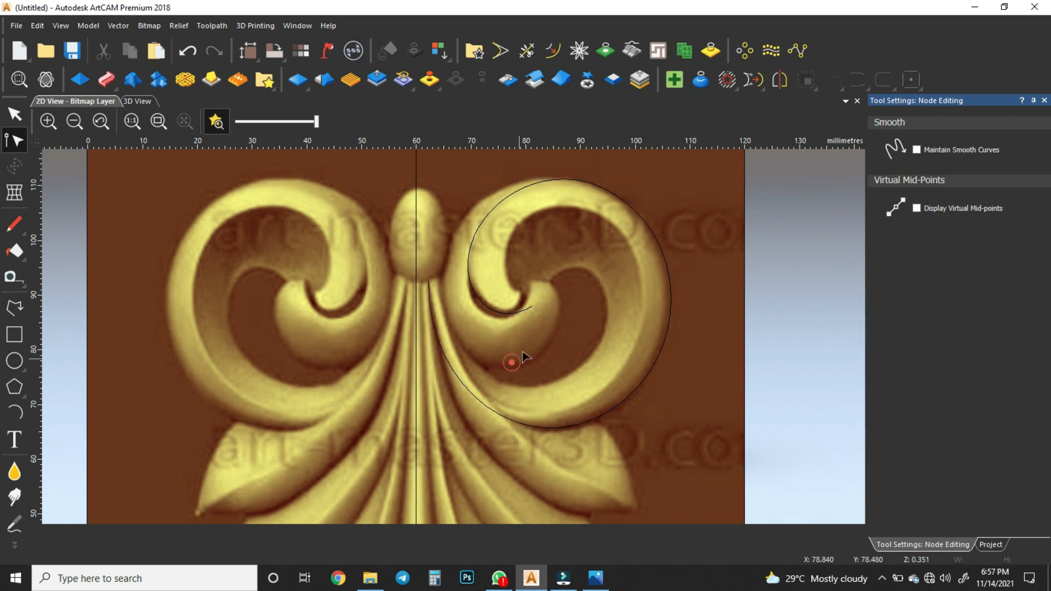
pyautogui.scroll(2, 549, 297)
pyautogui.click(514, 315)
pyautogui.click(614, 241)
pyautogui.click(580, 252)
pyautogui.click(614, 240)
pyautogui.click(653, 372)
pyautogui.click(661, 306)
pyautogui.click(654, 373)
pyautogui.click(327, 249)
pyautogui.click(426, 426)
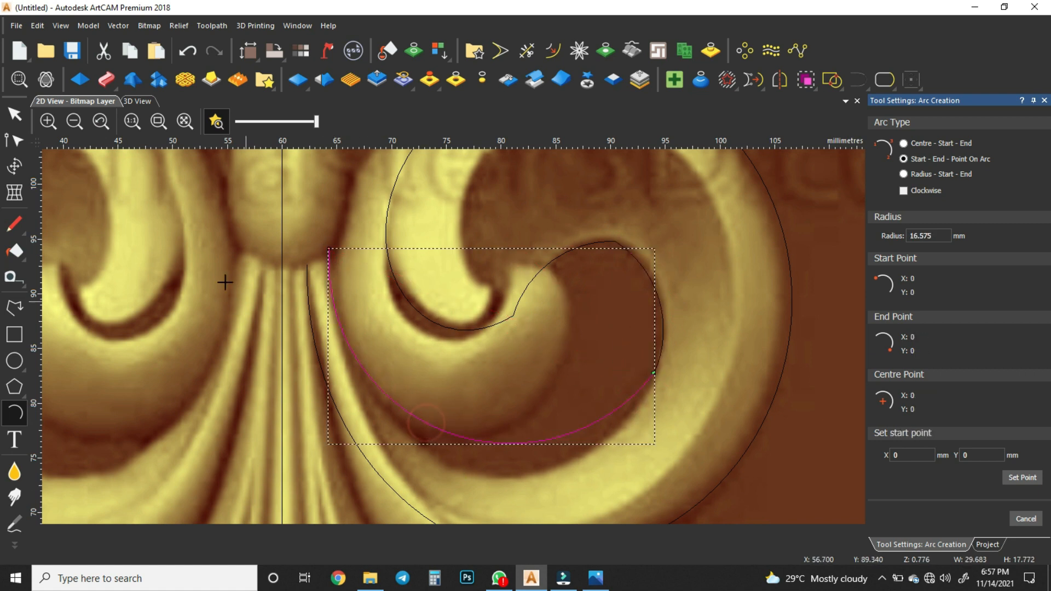
# Step: Join the three inner-opening arcs into one vector with a tolerance of 0.025 mm
pyautogui.click(15, 116)
pyautogui.keyDown('shift'); pyautogui.click(661, 302); pyautogui.keyUp('shift')
pyautogui.keyDown('shift'); pyautogui.click(579, 253); pyautogui.keyUp('shift')
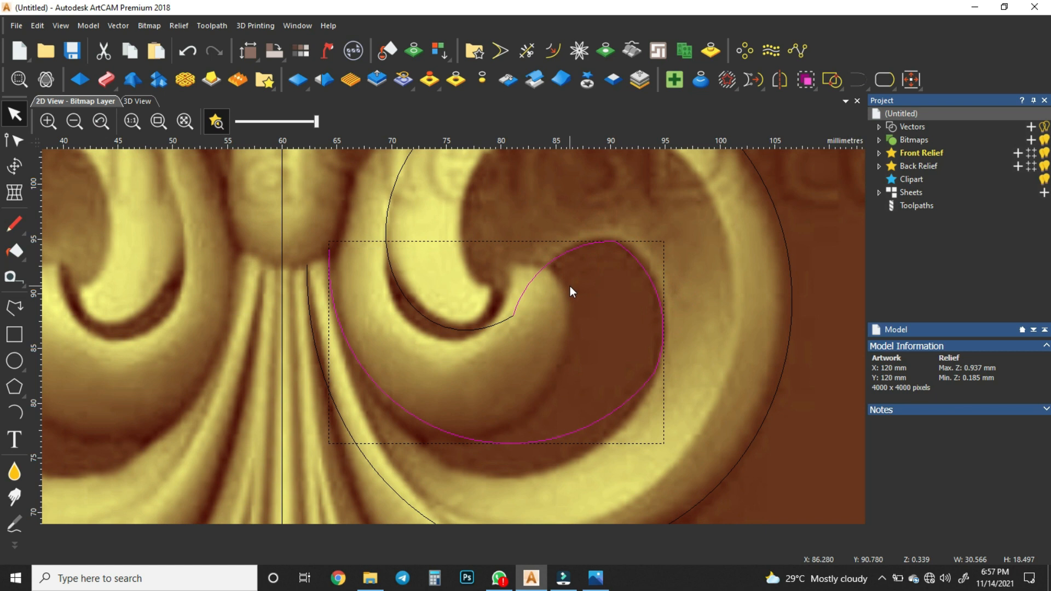
pyautogui.press('j')
pyautogui.click(838, 194)
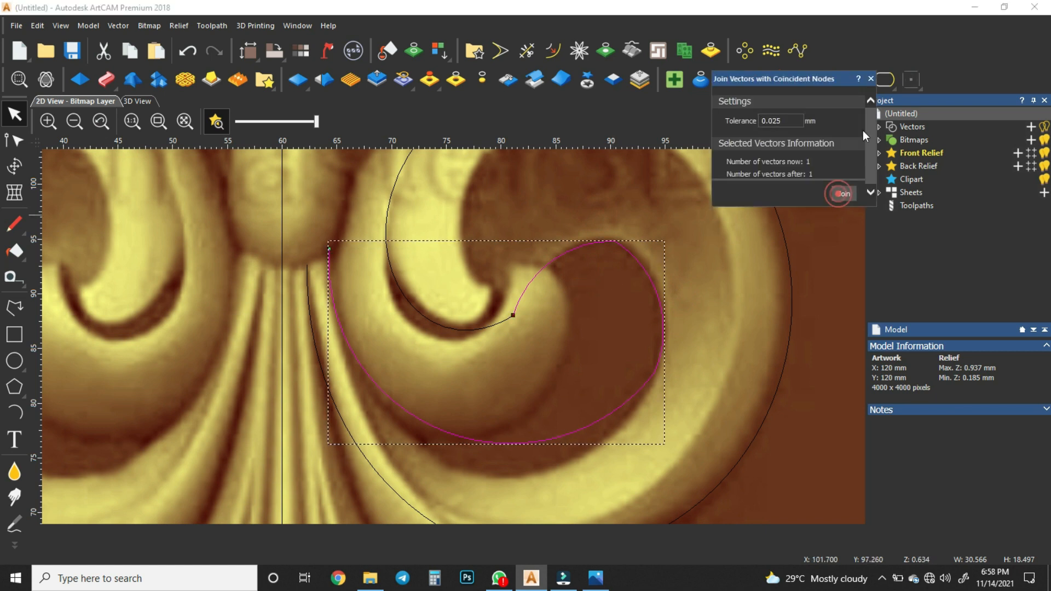
pyautogui.click(870, 79)
# Step: Smooth the inner-opening curve's joining nodes and adjust its upper node and lower handles to match the scroll's inner edge
pyautogui.press('n')
pyautogui.moveTo(615, 240); pyautogui.dragTo(612, 248)
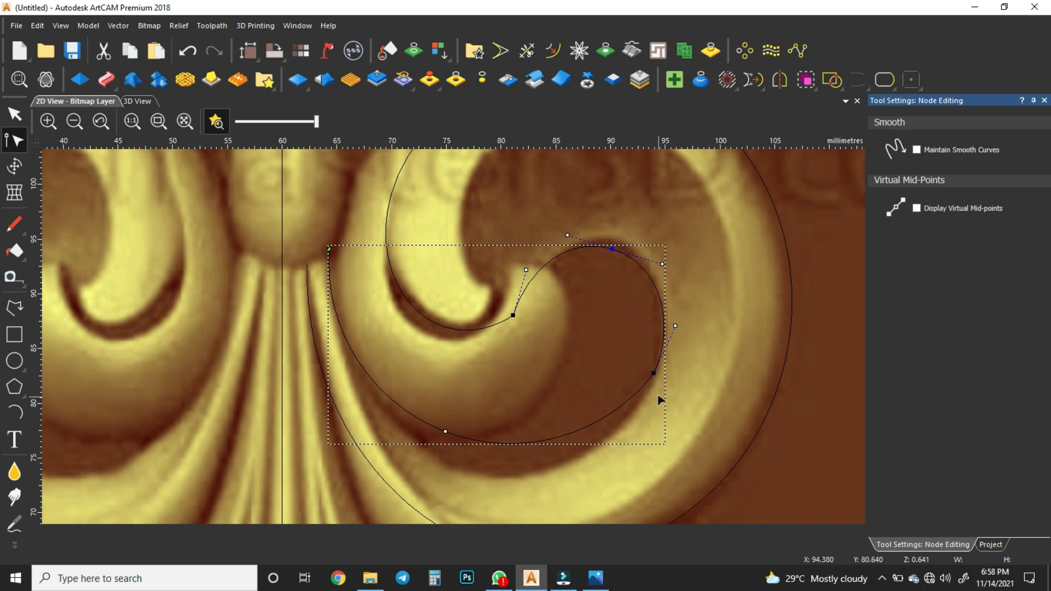
pyautogui.press('s')
pyautogui.scroll(-1, 661, 359)
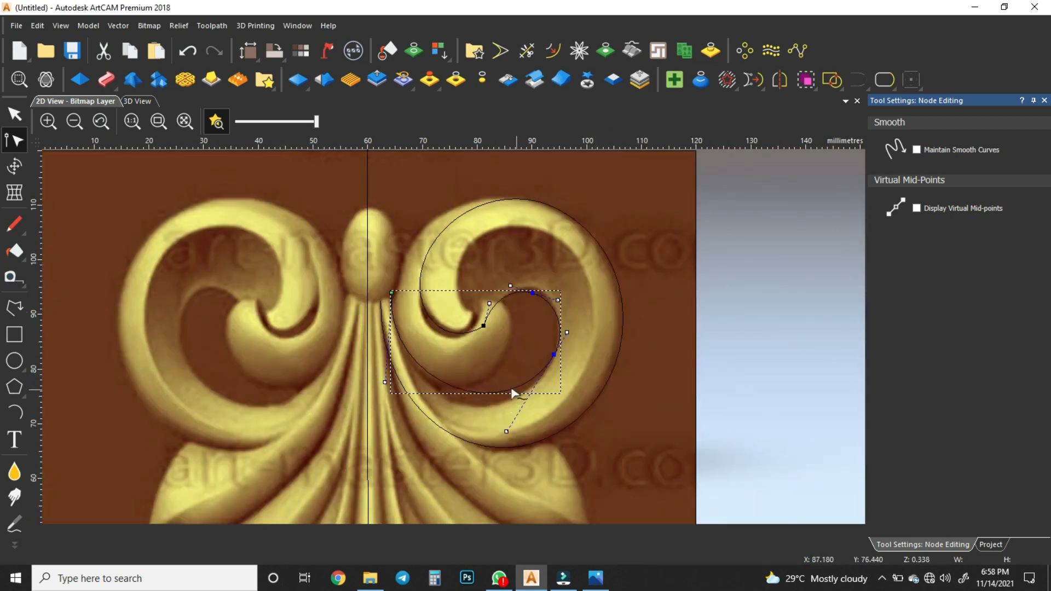
pyautogui.moveTo(386, 383); pyautogui.dragTo(391, 405)
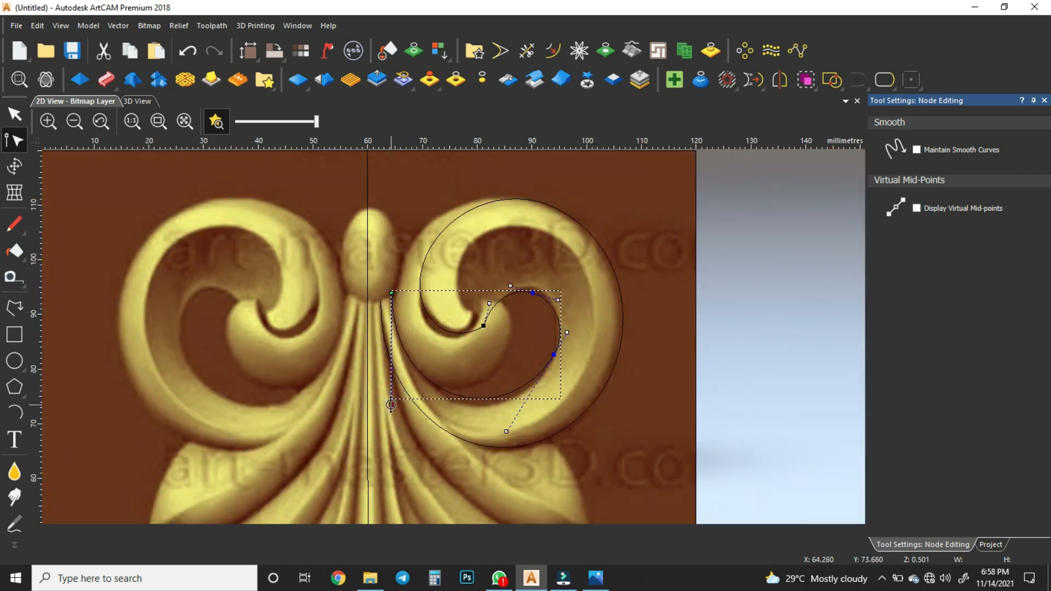
pyautogui.moveTo(506, 432); pyautogui.dragTo(517, 432)
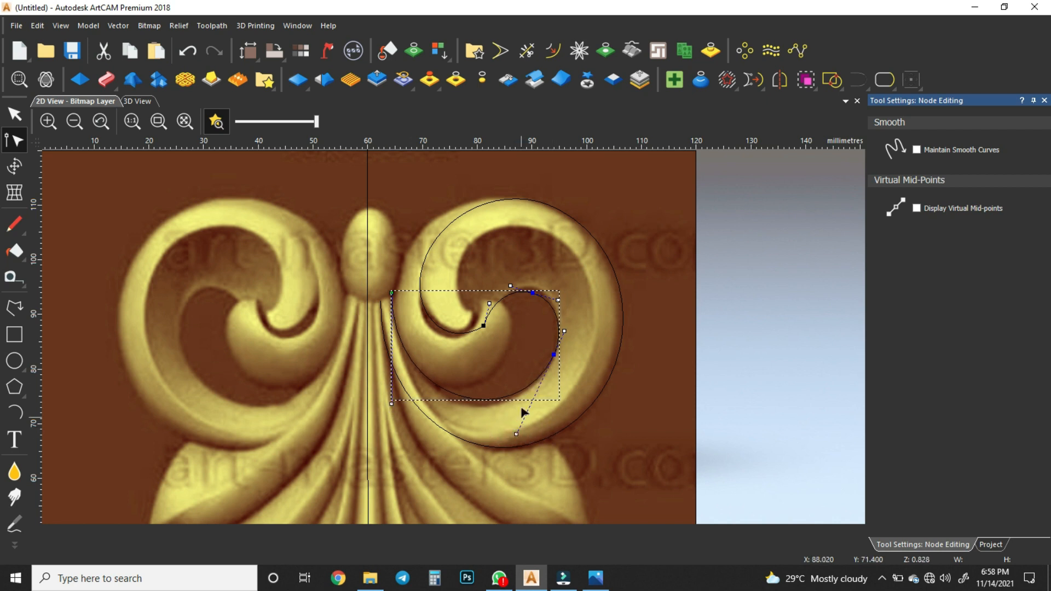
pyautogui.click(545, 324)
# Step: Trace the inner curl's outer edge with three connected arcs, from the scroll's top past the stem to the curl's tip
pyautogui.click(15, 412)
pyautogui.click(508, 239)
pyautogui.click(365, 343)
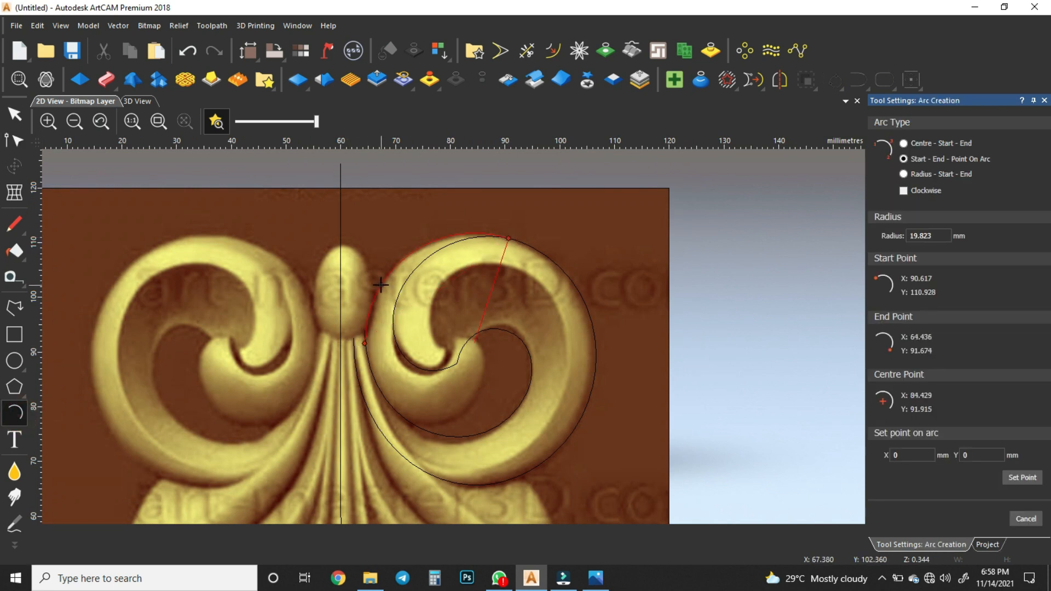
pyautogui.click(380, 285)
pyautogui.click(447, 420)
pyautogui.click(395, 408)
pyautogui.click(448, 422)
pyautogui.click(459, 334)
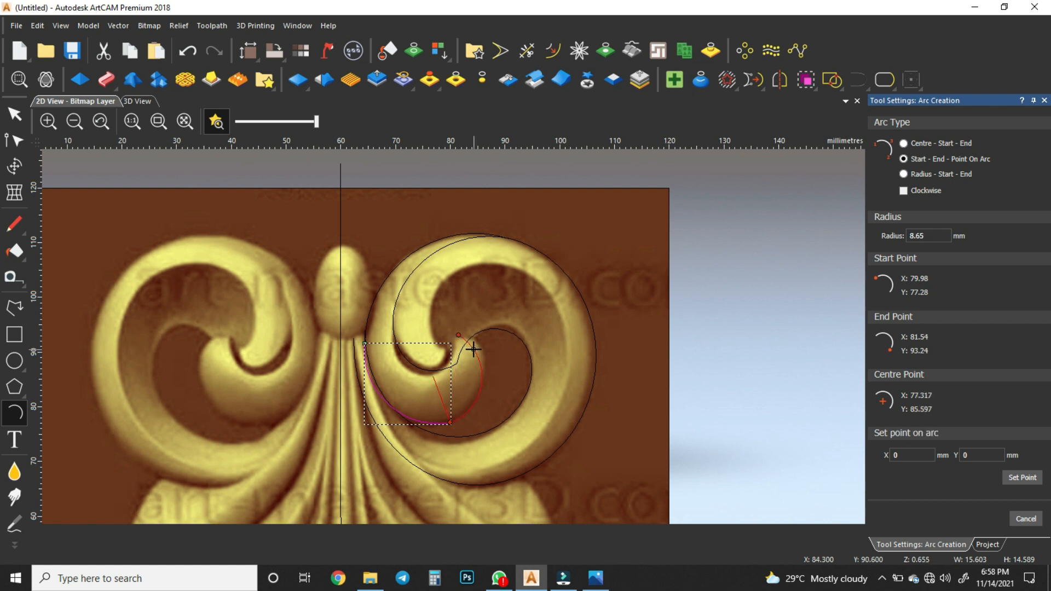
pyautogui.click(476, 347)
pyautogui.press('Escape')
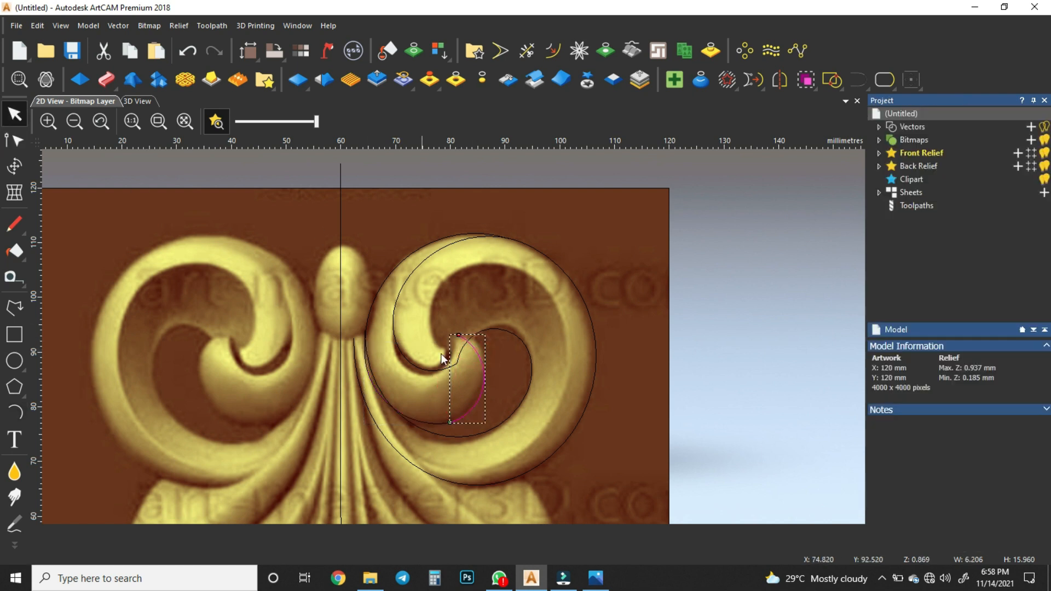
# Step: Join the three inner-curl arcs into one vector with a tolerance of 0.025 mm
pyautogui.keyDown('shift'); pyautogui.click(372, 308); pyautogui.keyUp('shift')
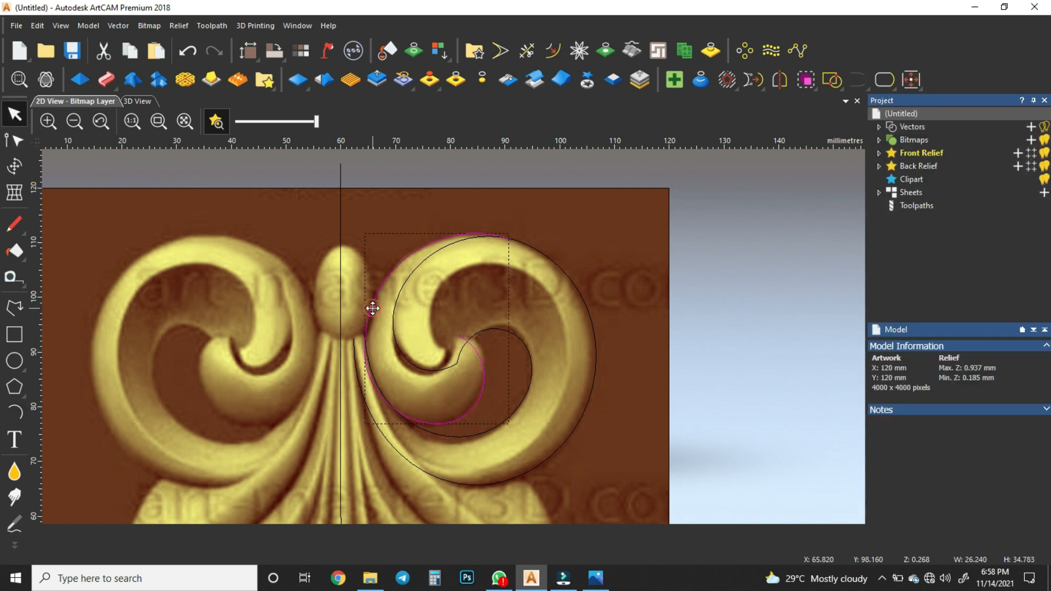
pyautogui.press('j')
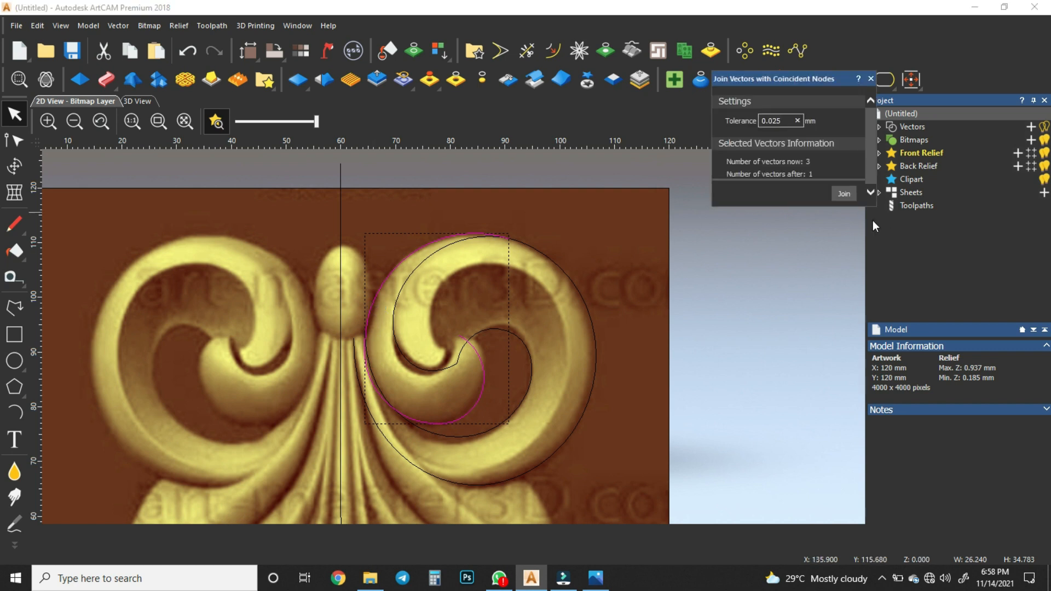
pyautogui.click(871, 79)
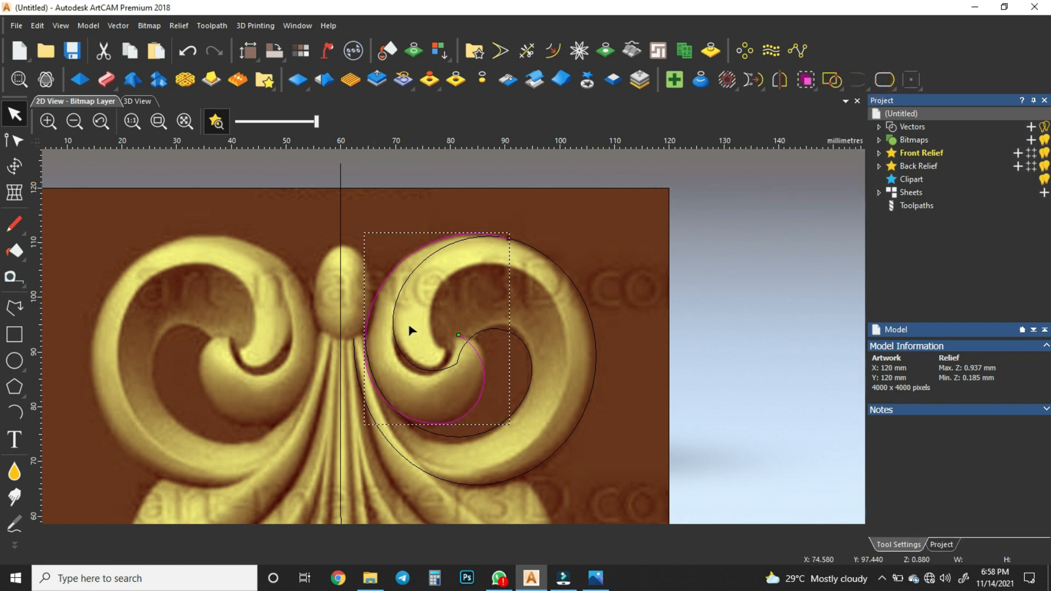
# Step: Smooth the inner-curl curve's two joining nodes and adjust its handles to fit the curl's outer edge
pyautogui.press('n')
pyautogui.click(450, 424)
pyautogui.click(364, 343)
pyautogui.moveTo(368, 269); pyautogui.dragTo(365, 267)
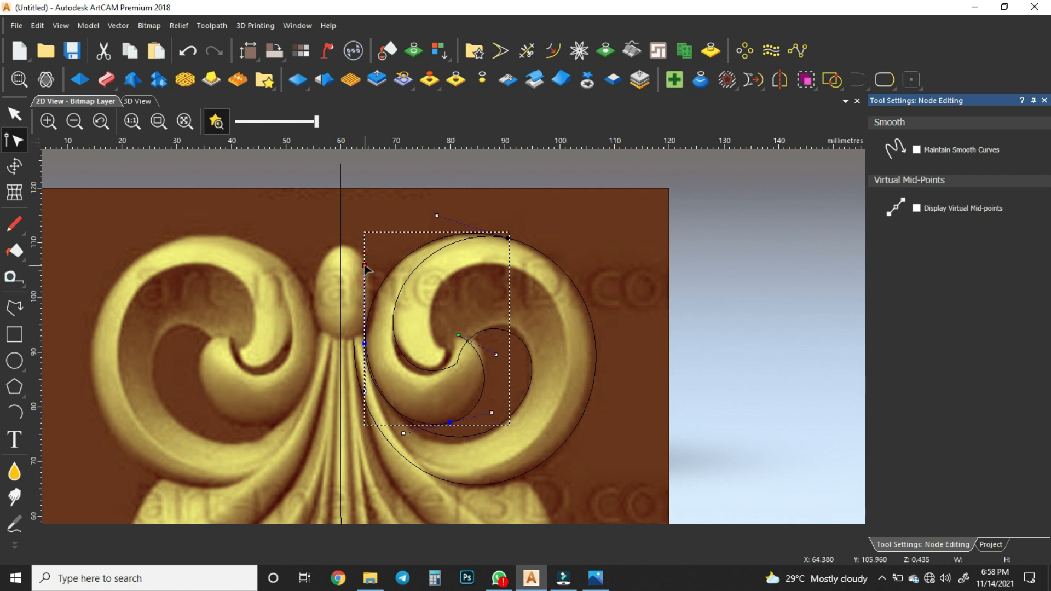
pyautogui.moveTo(438, 217); pyautogui.dragTo(438, 219)
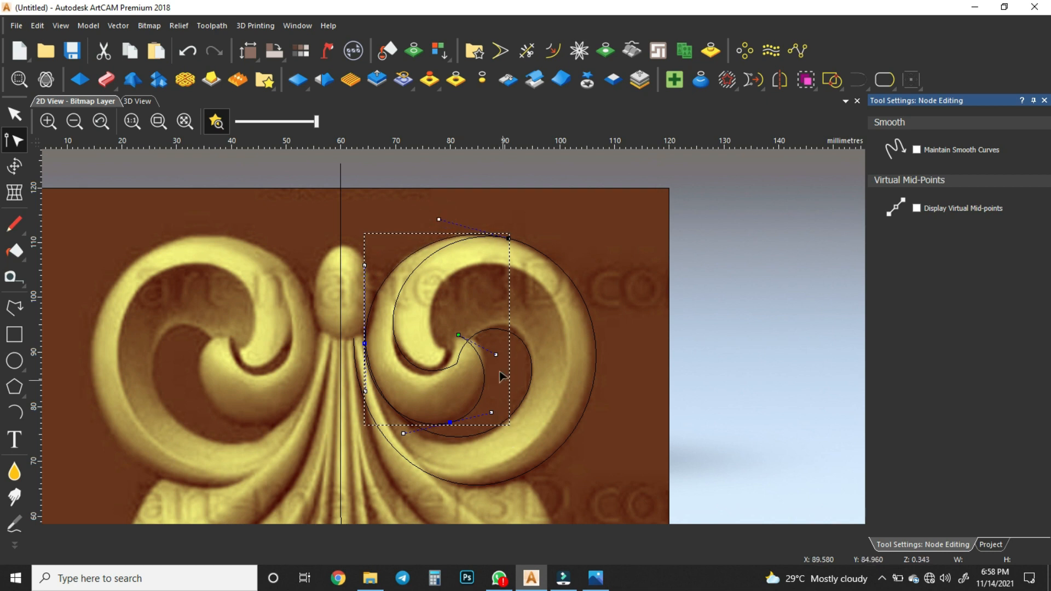
pyautogui.moveTo(496, 355); pyautogui.dragTo(503, 354)
# Step: Trace the scroll tip's edge with two connected arcs of about 5.9 mm and 16.5 mm radius, from the curl's tip to the scroll's top
pyautogui.click(14, 411)
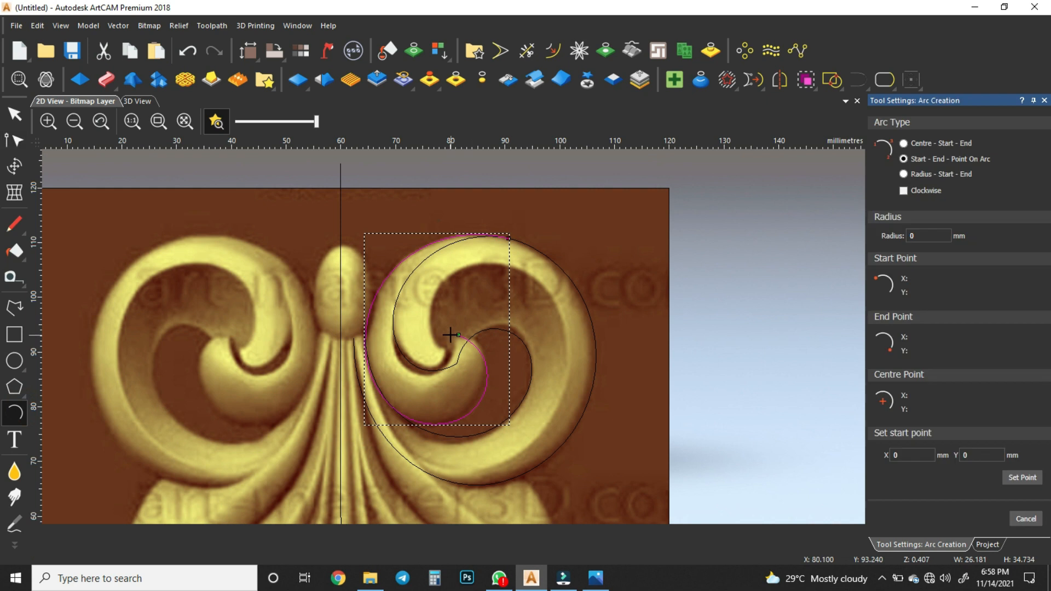
pyautogui.click(458, 335)
pyautogui.click(399, 346)
pyautogui.click(425, 366)
pyautogui.click(396, 342)
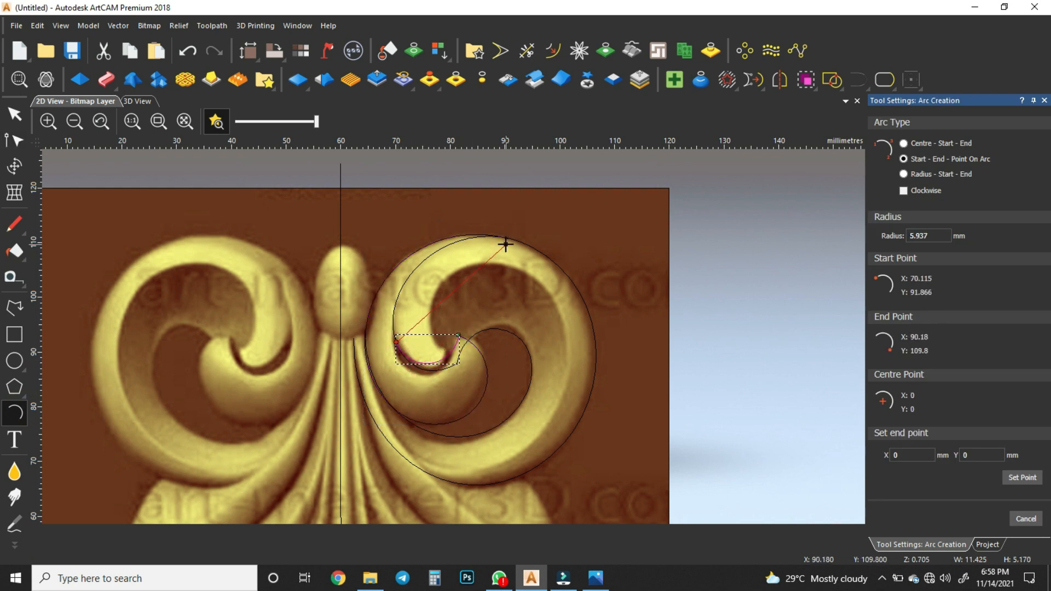
pyautogui.click(501, 243)
pyautogui.click(416, 274)
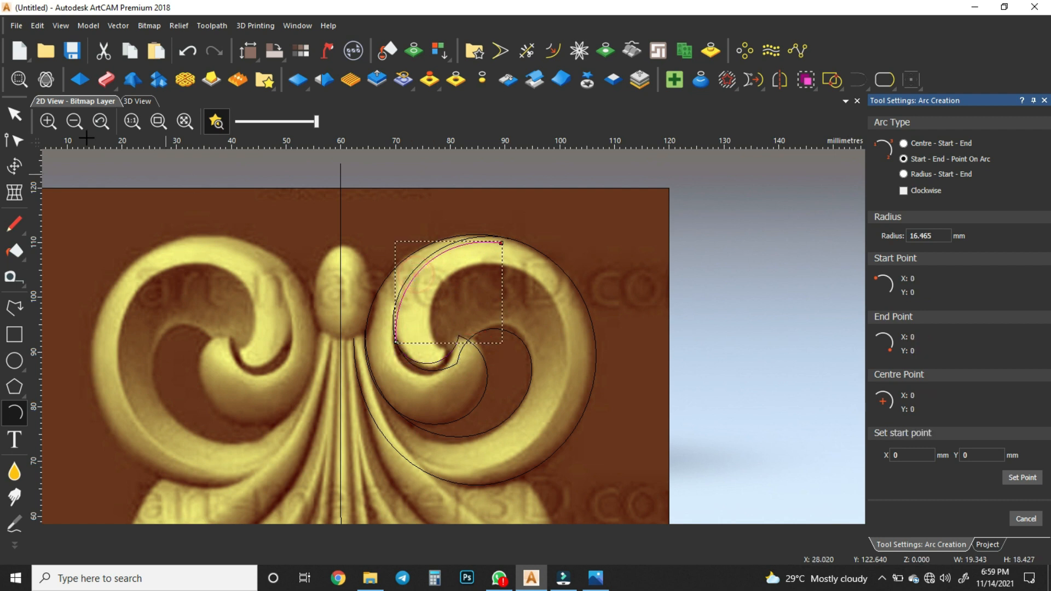
# Step: Join the two scroll-tip arcs into one vector with a tolerance of 0.025 mm
pyautogui.click(14, 114)
pyautogui.keyDown('shift'); pyautogui.click(426, 364); pyautogui.keyUp('shift')
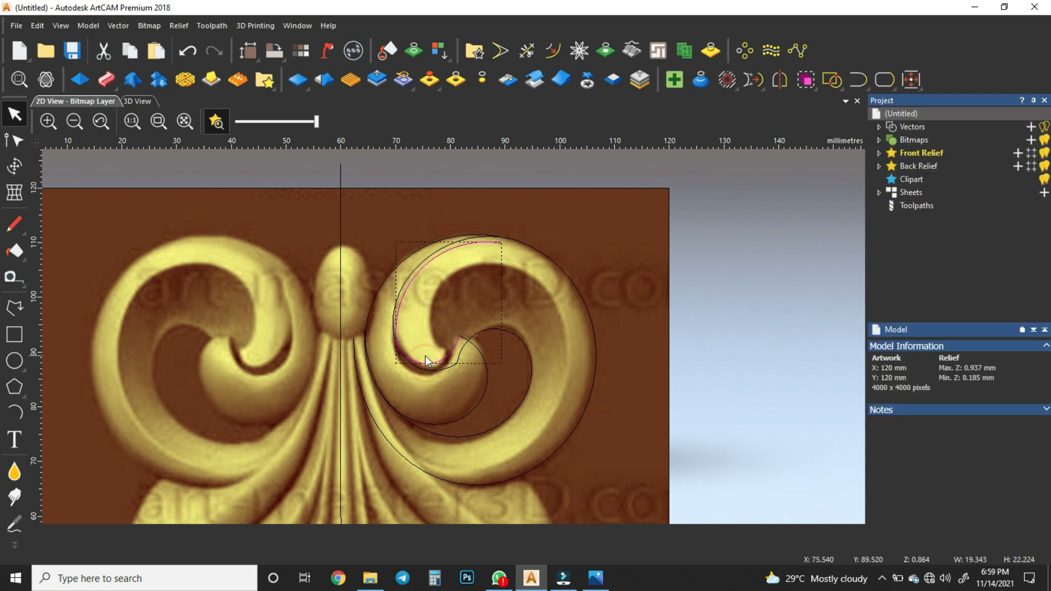
pyautogui.press('j')
pyautogui.click(843, 201)
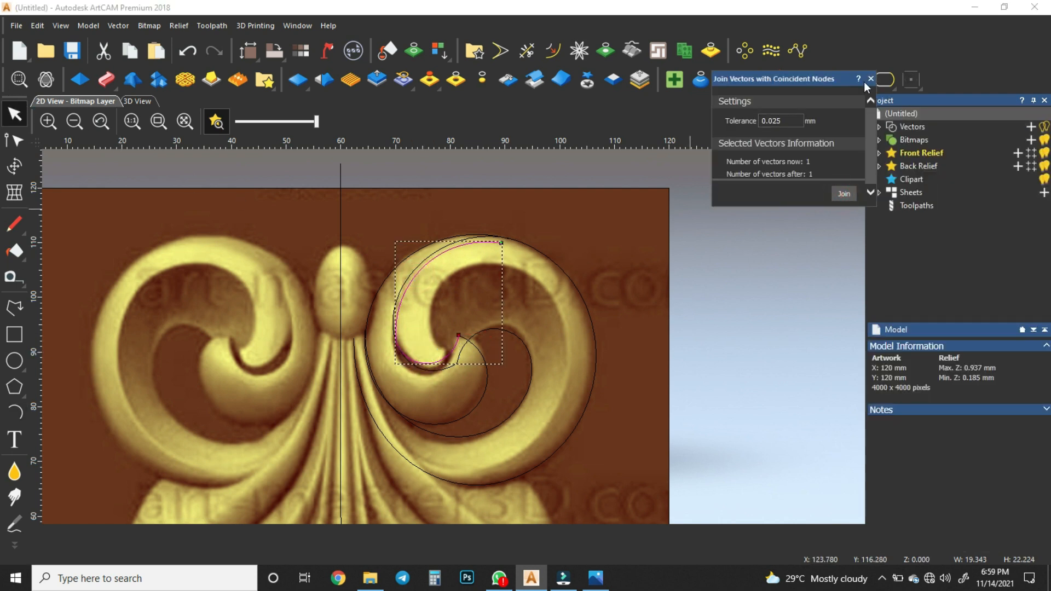
# Step: Convert the scroll-tip vector's arcs to curves and move its joining node slightly inward to follow the scroll's edge
pyautogui.press('n')
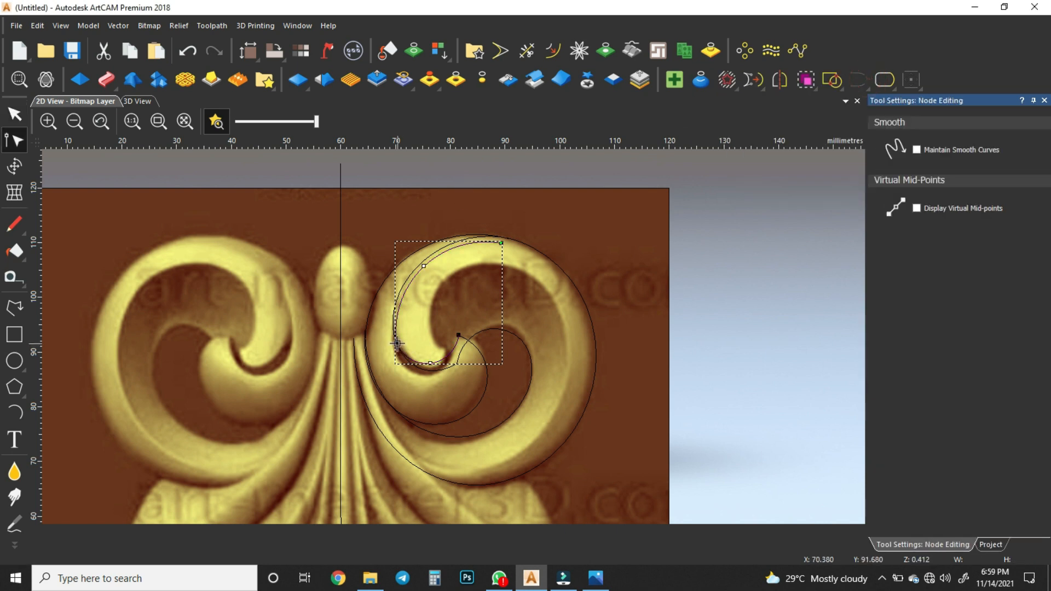
pyautogui.moveTo(397, 344); pyautogui.dragTo(401, 344)
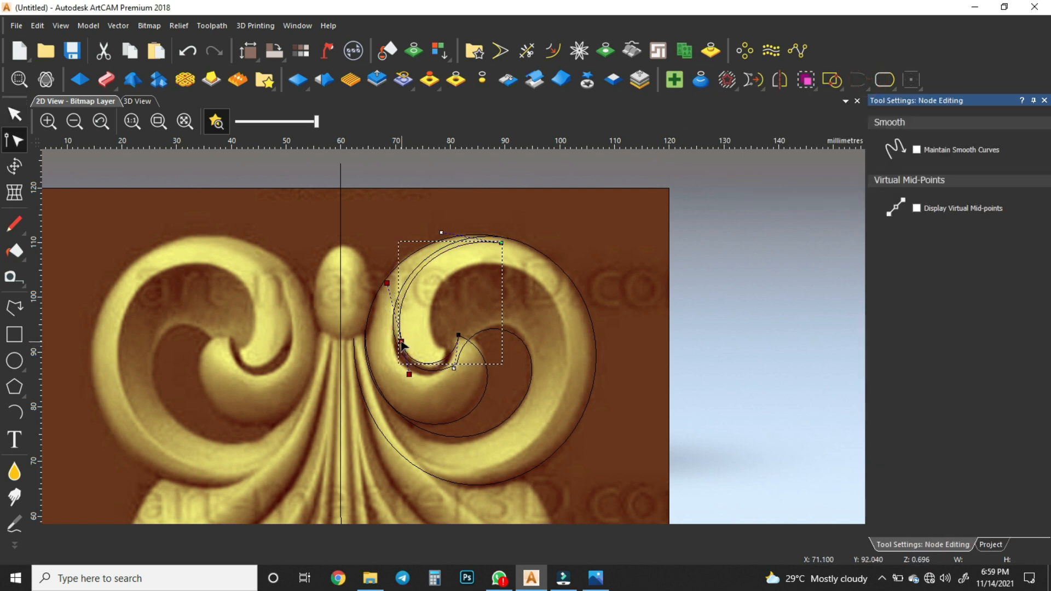
pyautogui.click(483, 309)
# Step: Draw an arc along the top right leaf's lower edge, from about (62, 93) at the stem to (100, 50) mm at the tip
pyautogui.scroll(-3, 500, 345)
pyautogui.scroll(3, 484, 387)
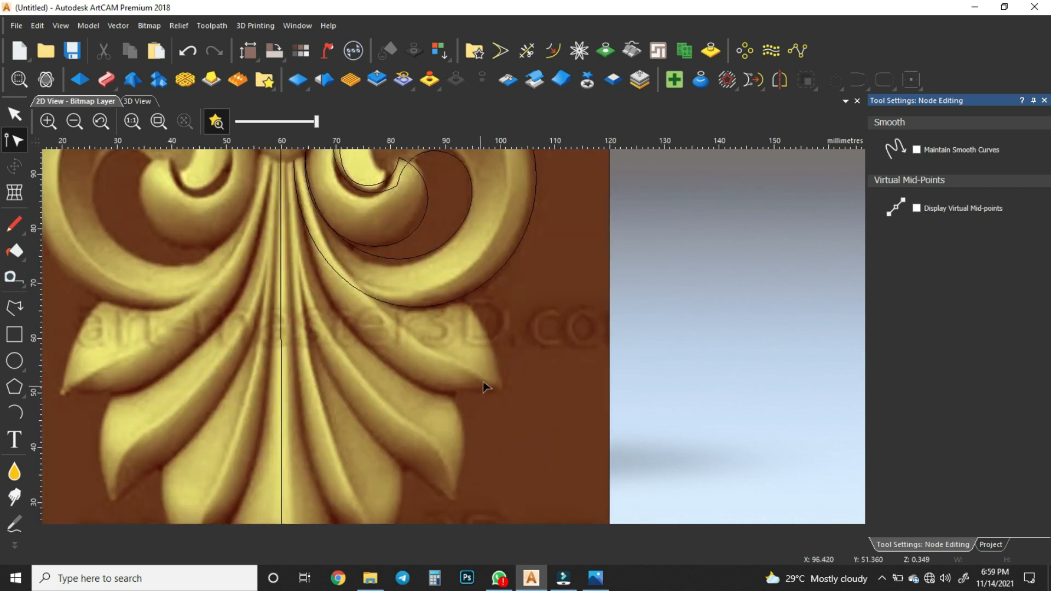
pyautogui.click(14, 412)
pyautogui.scroll(-3, 341, 246)
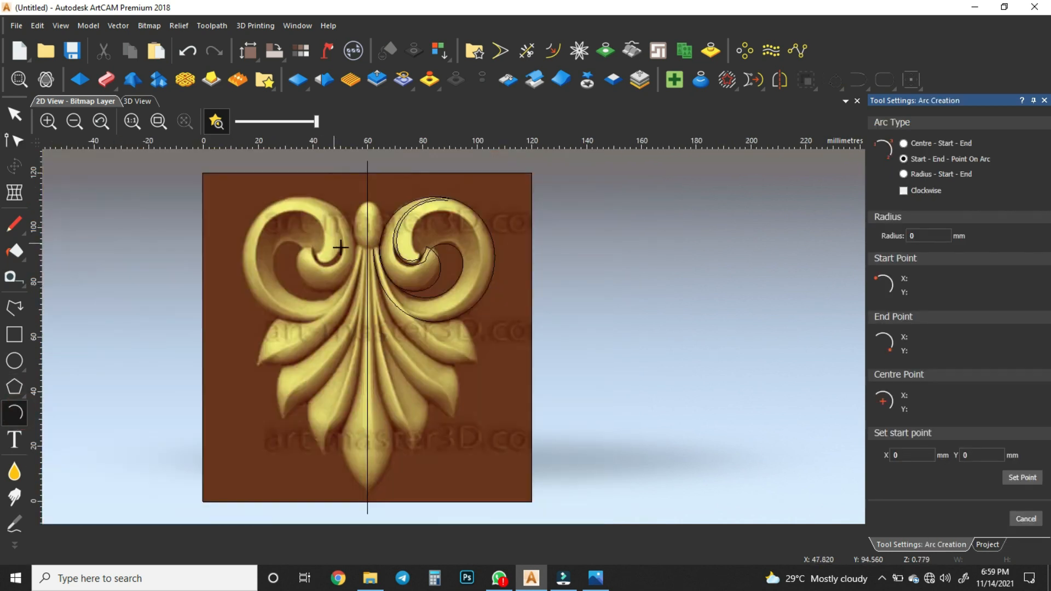
pyautogui.scroll(3, 386, 279)
pyautogui.click(378, 221)
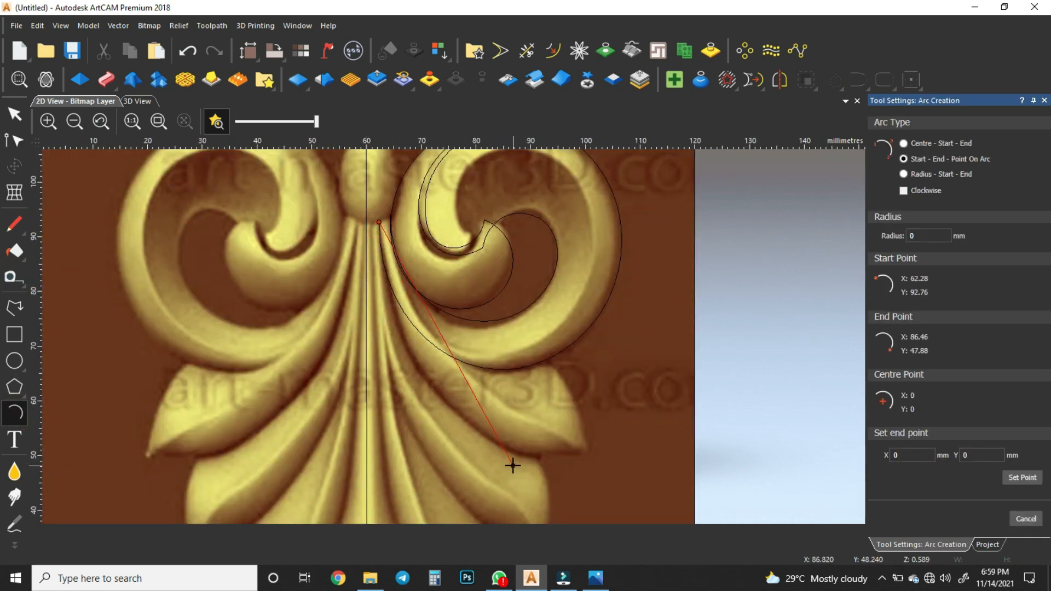
pyautogui.click(586, 454)
pyautogui.click(502, 430)
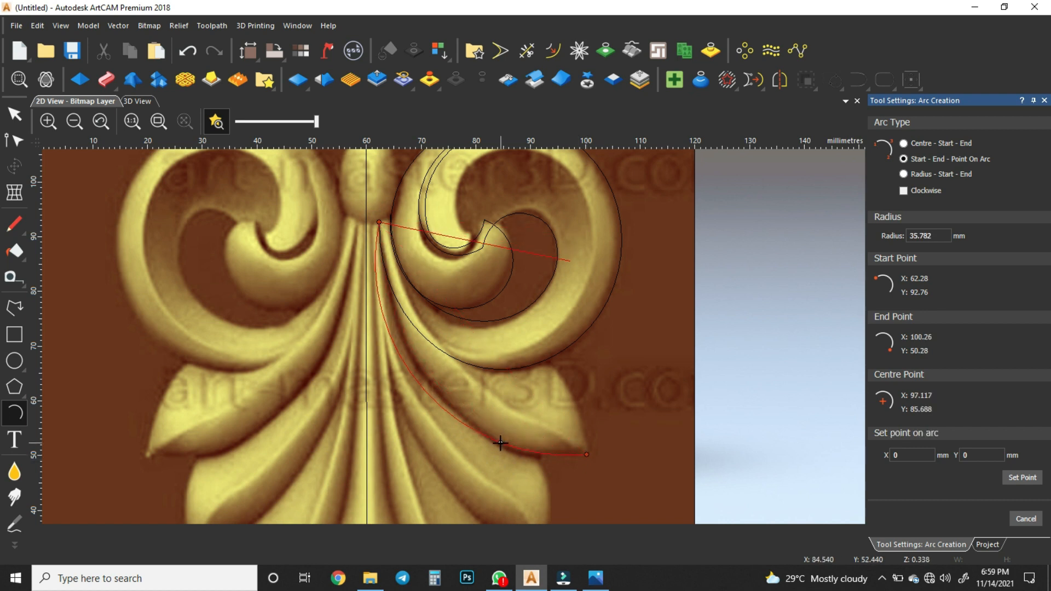
# Step: Convert the leaf's lower arc to a curve, move its upper end to about (61, 92.8) mm and adjust its handles to the leaf edge
pyautogui.click(14, 115)
pyautogui.click(14, 140)
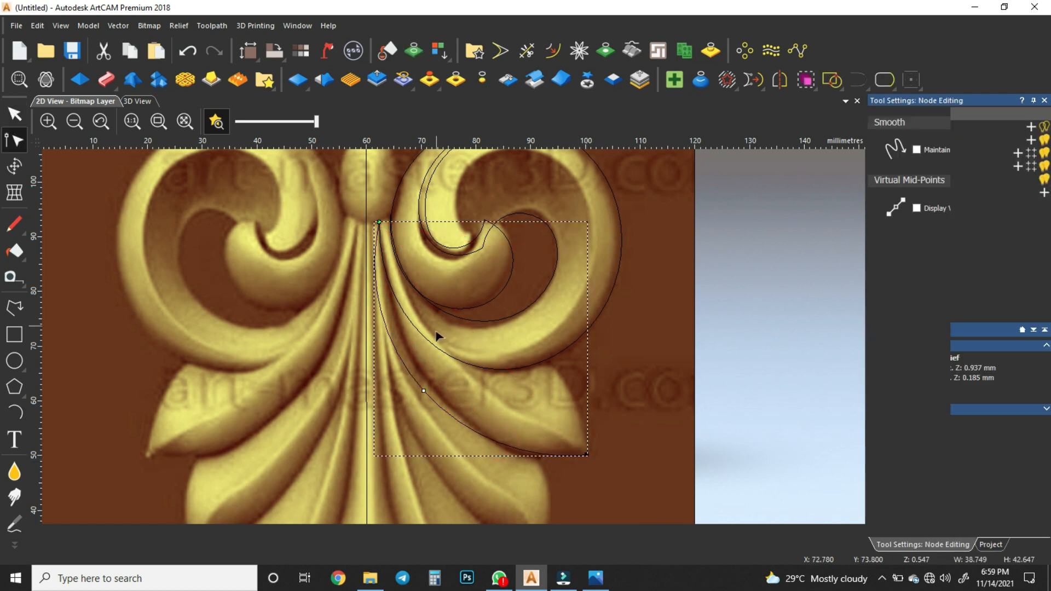
pyautogui.moveTo(352, 350); pyautogui.dragTo(385, 363)
pyautogui.scroll(2, 390, 232)
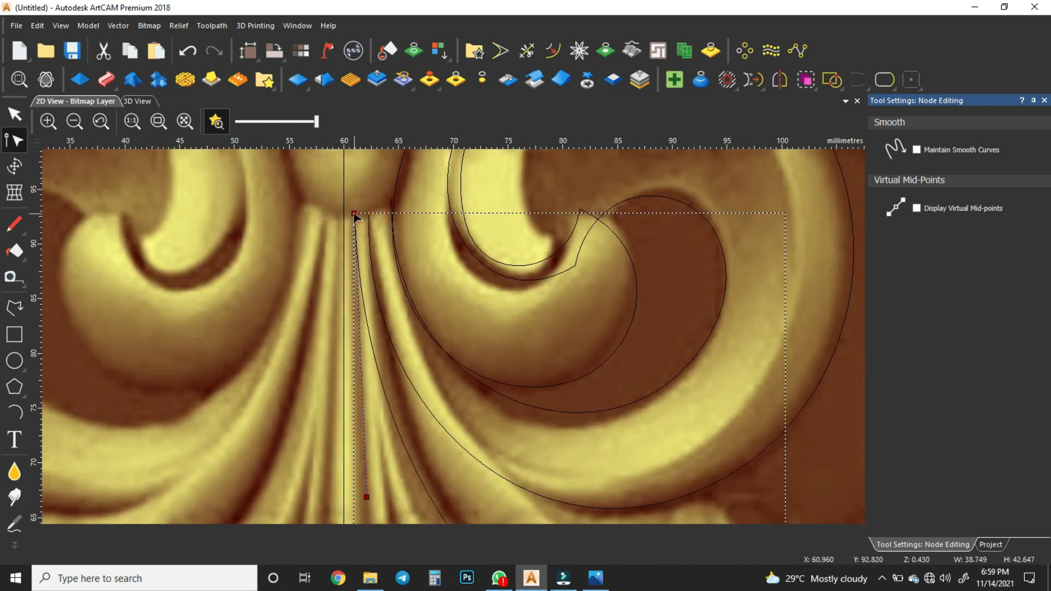
pyautogui.scroll(-2, 457, 341)
pyautogui.scroll(1, 472, 431)
pyautogui.moveTo(458, 420); pyautogui.dragTo(482, 435)
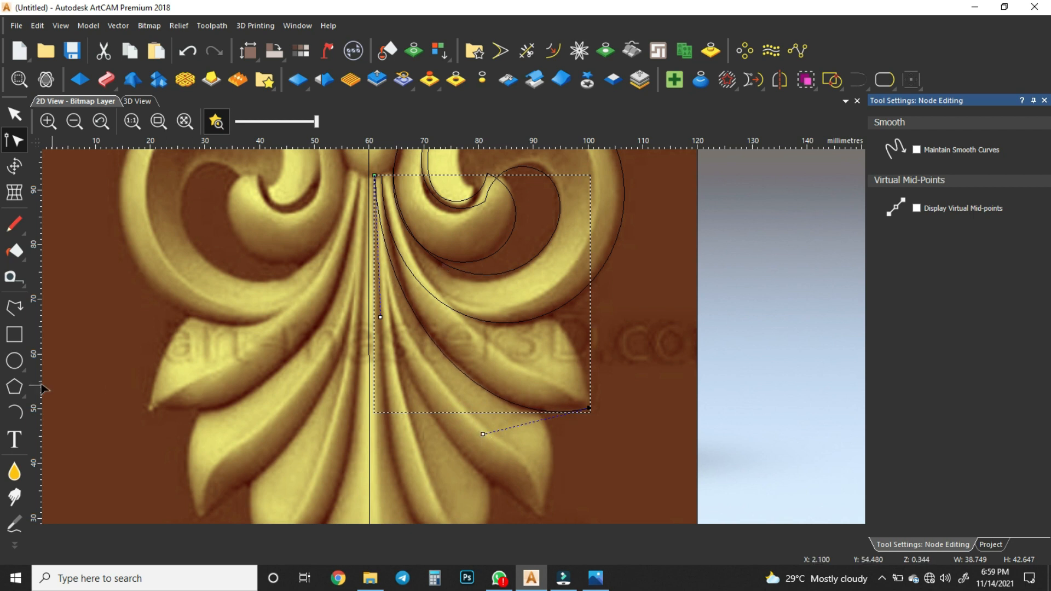
# Step: Trace the top right leaf's upper edge with two connected arcs, from the stem under the scroll to the leaf tip
pyautogui.click(14, 411)
pyautogui.moveTo(386, 170); pyautogui.dragTo(595, 404)
pyautogui.click(428, 277)
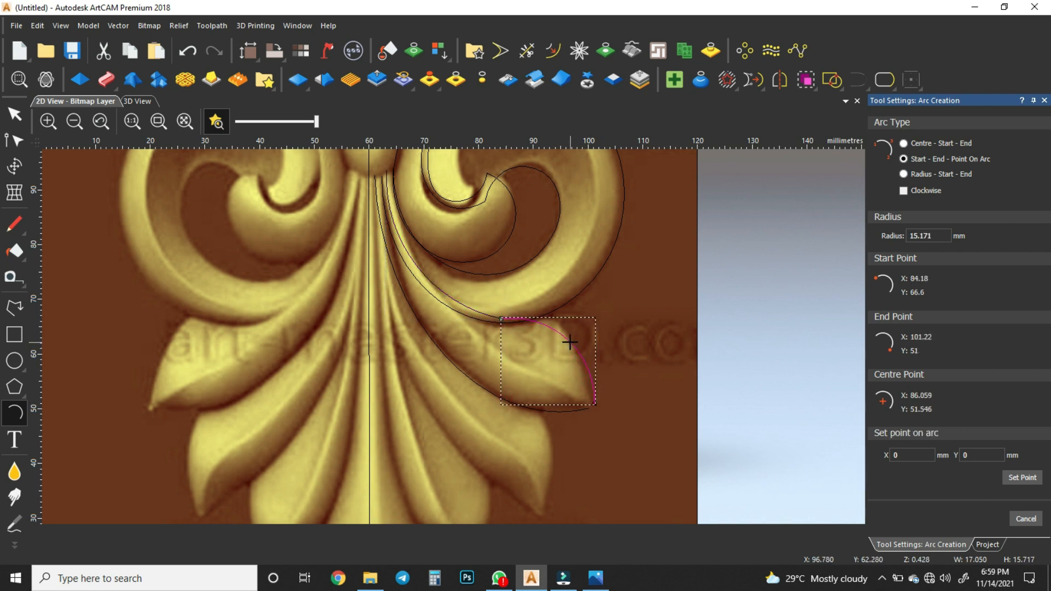
# Step: Join the top right leaf's two upper-edge arcs into one vector with a tolerance of 0.025 mm
pyautogui.press('Escape')
pyautogui.keyDown('shift'); pyautogui.click(446, 295); pyautogui.keyUp('shift')
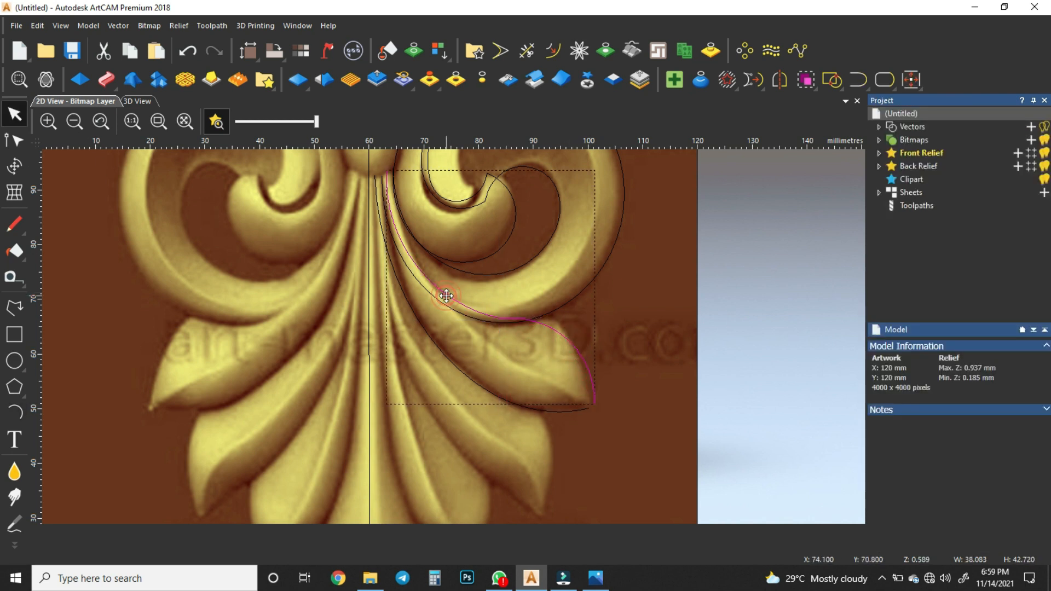
pyautogui.press('j')
pyautogui.click(843, 194)
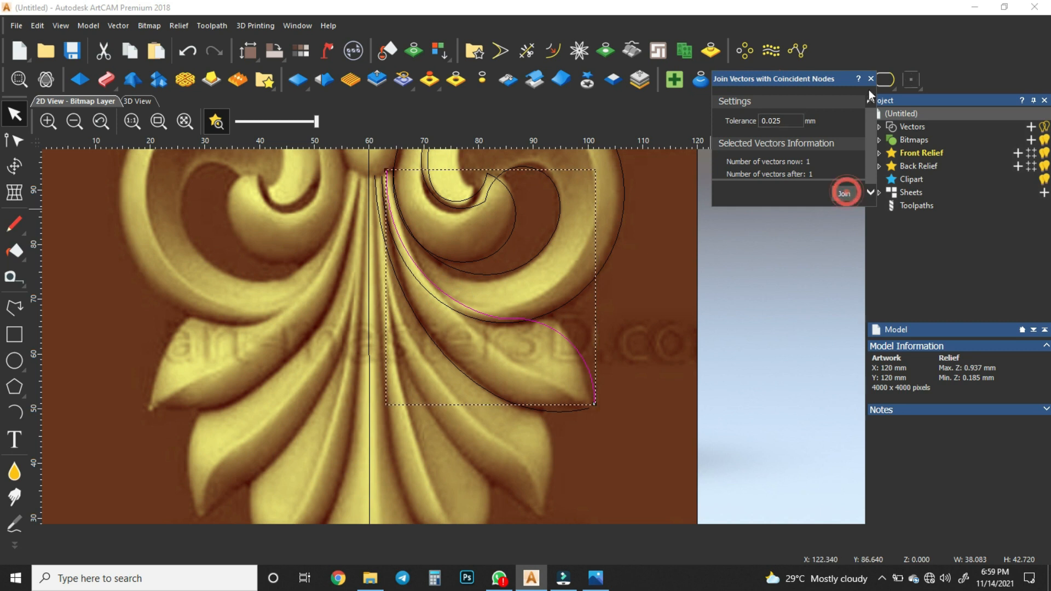
# Step: Smooth the joining node of the top right leaf's upper-edge vector and adjust the handle near the tip to the leaf's outline
pyautogui.click(478, 322)
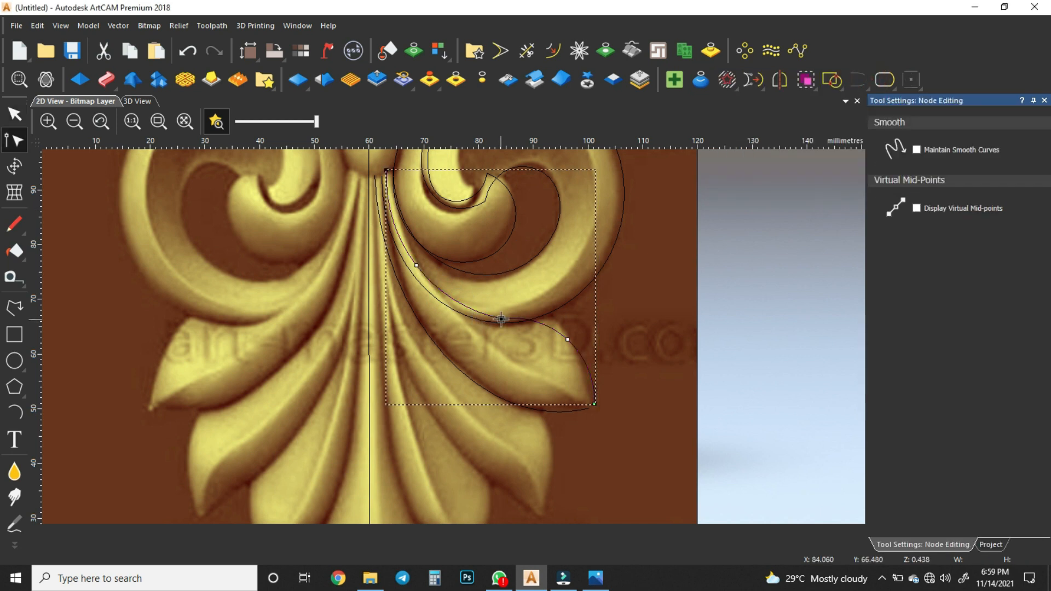
pyautogui.click(500, 318)
pyautogui.moveTo(597, 353); pyautogui.dragTo(594, 321)
pyautogui.click(505, 283)
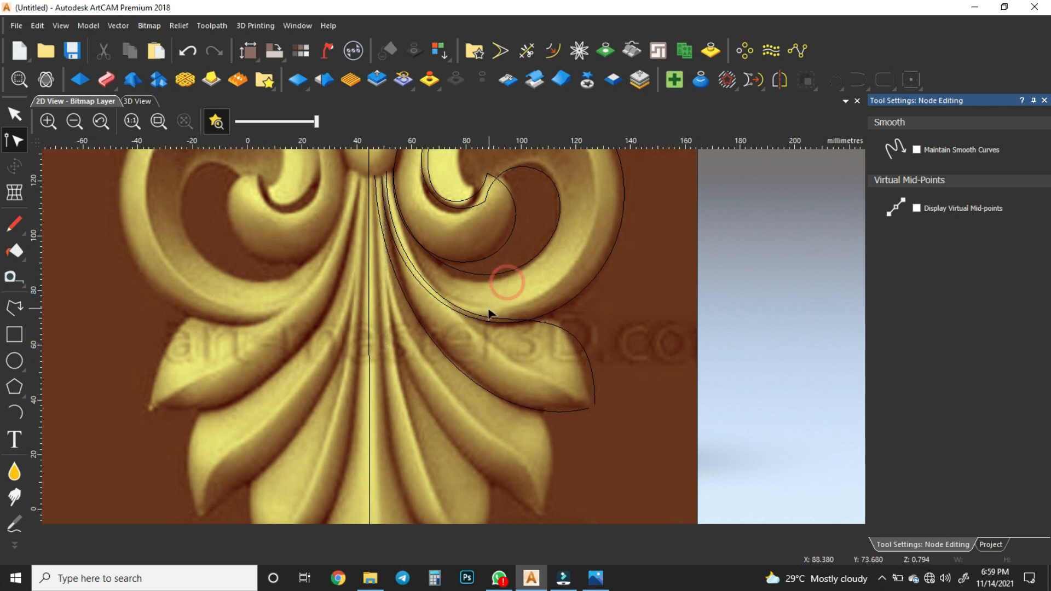
# Step: Draw an arc along the second right leaf's lower edge, from about (60, 93.4) mm at the centre line to (91.6, 30.1) mm at the tip
pyautogui.click(15, 412)
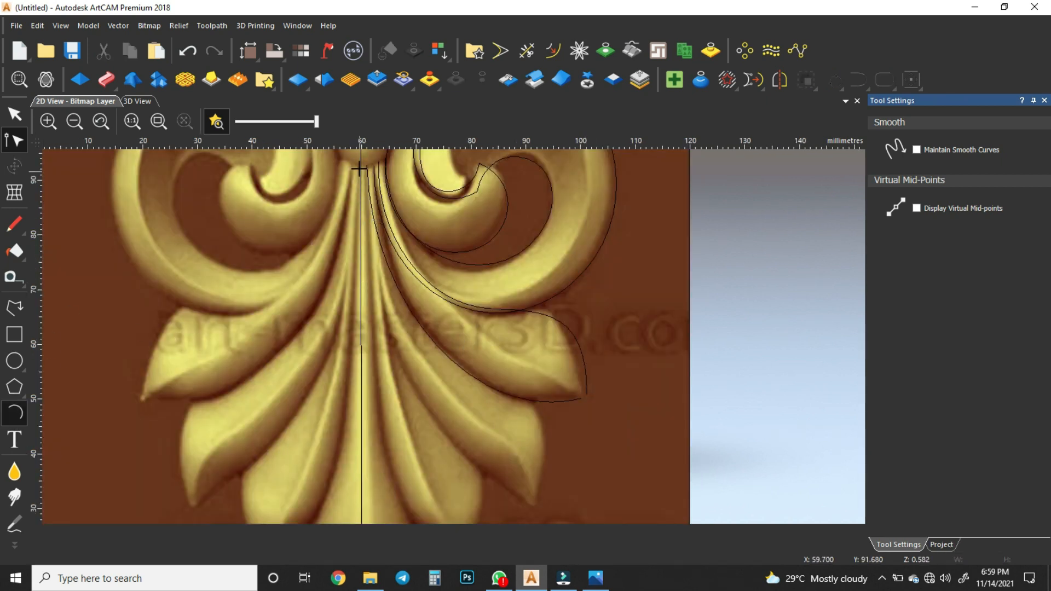
pyautogui.click(360, 162)
pyautogui.click(533, 505)
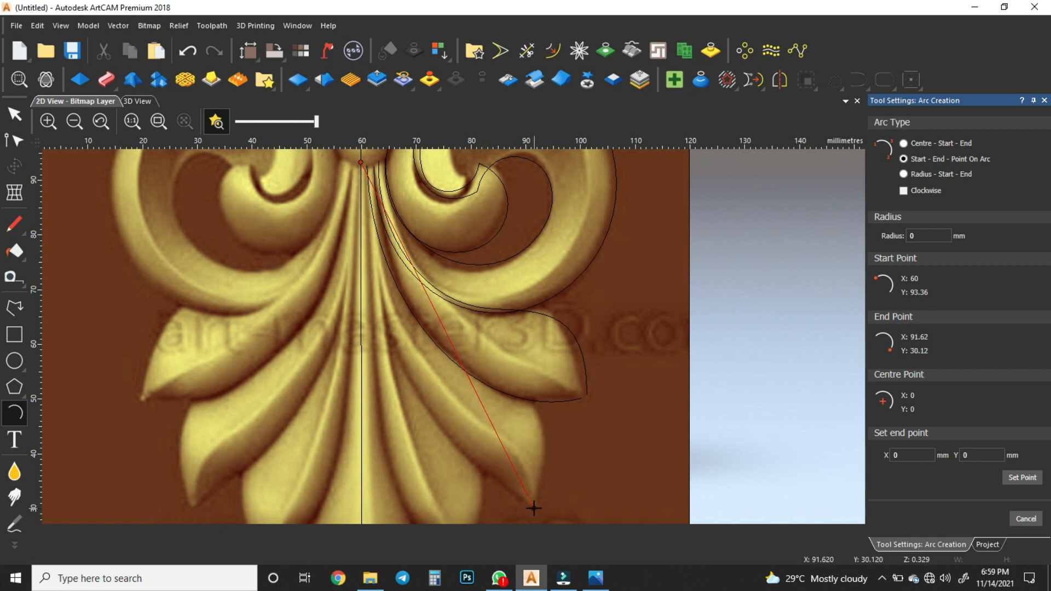
pyautogui.click(424, 413)
# Step: Convert the second leaf's lower arc to a curve and adjust both handles to fit the leaf's lower edge
pyautogui.press('n')
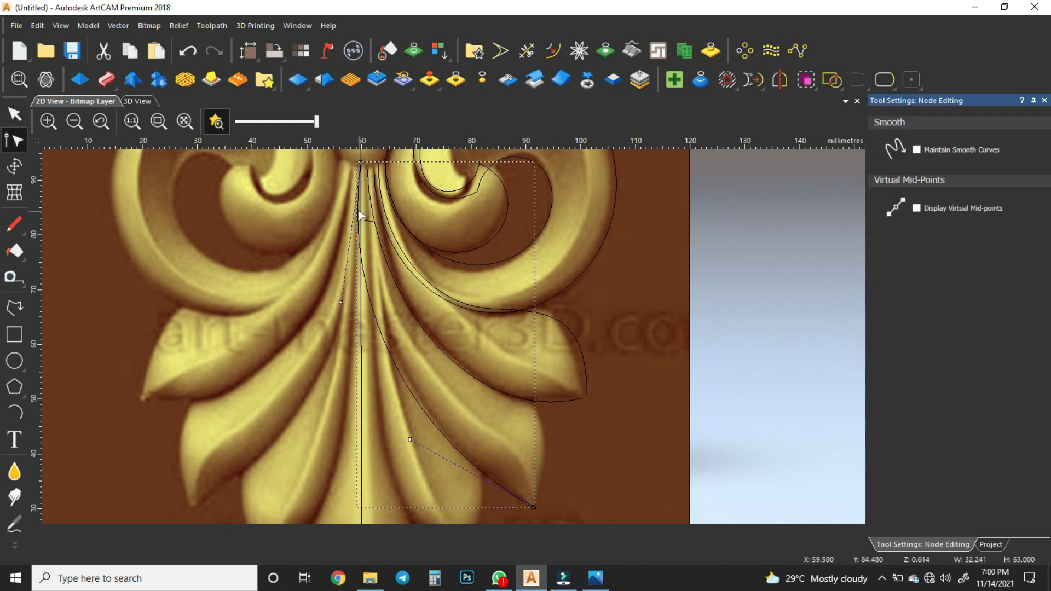
pyautogui.moveTo(341, 302); pyautogui.dragTo(358, 335)
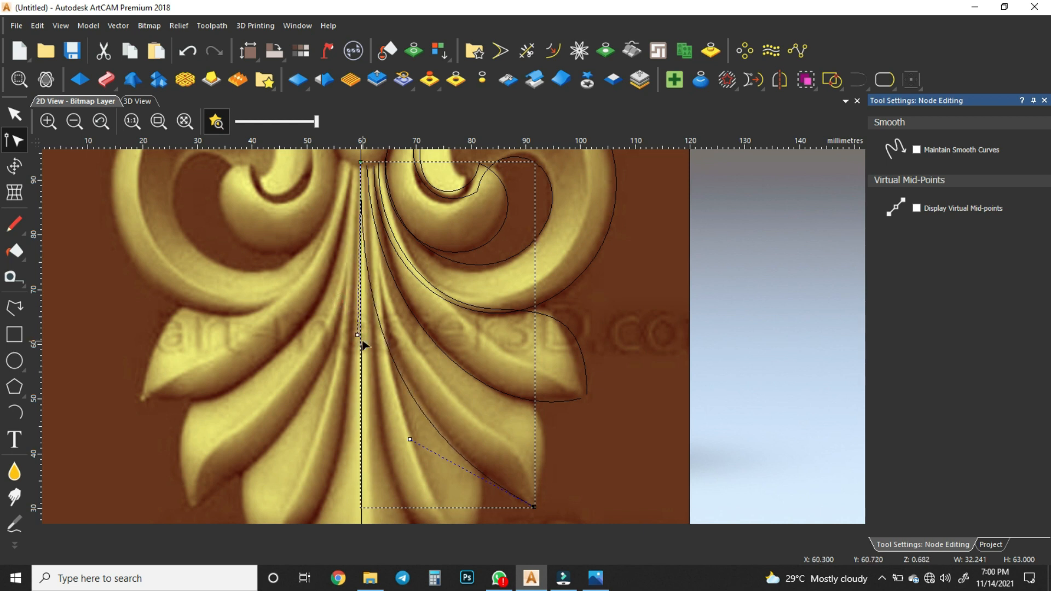
pyautogui.moveTo(409, 439); pyautogui.dragTo(414, 453)
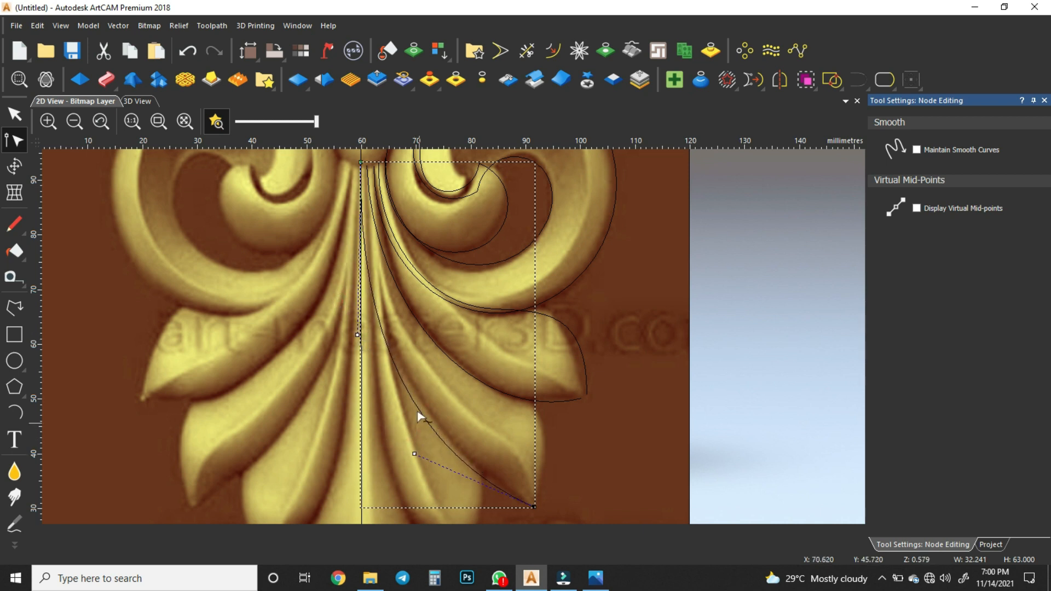
# Step: Trace the second right leaf's upper edge with two connected arcs, from the stem past the first leaf to the second leaf's tip
pyautogui.click(14, 412)
pyautogui.click(370, 160)
pyautogui.click(497, 389)
pyautogui.click(412, 299)
pyautogui.click(497, 389)
pyautogui.click(541, 505)
pyautogui.click(553, 446)
# Step: Join the second right leaf's two upper-edge arcs into one vector
pyautogui.click(11, 114)
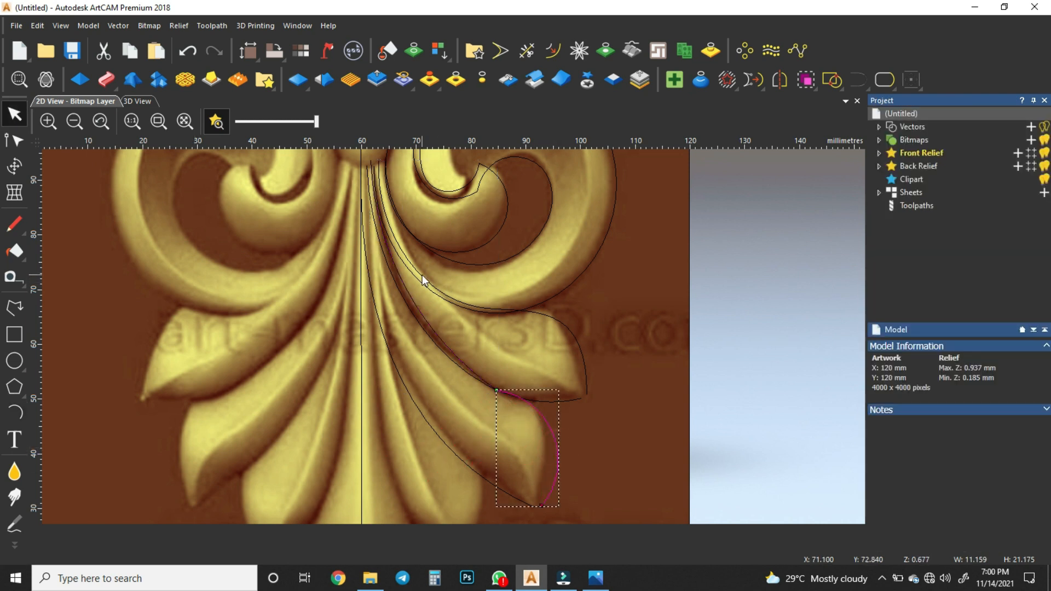
pyautogui.keyDown('shift'); pyautogui.click(440, 336); pyautogui.keyUp('shift')
pyautogui.click(858, 79)
pyautogui.click(842, 192)
pyautogui.click(867, 81)
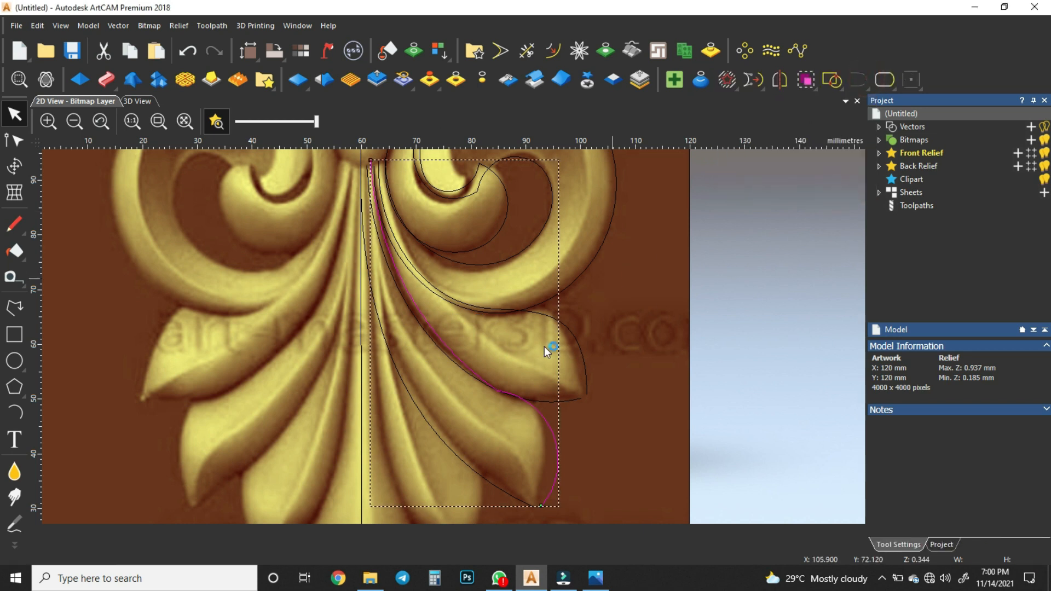
# Step: Smooth the joining node of the second leaf's upper-edge vector and reposition the node and its handles to match the leaf's outline
pyautogui.doubleClick(493, 392)
pyautogui.click(498, 390)
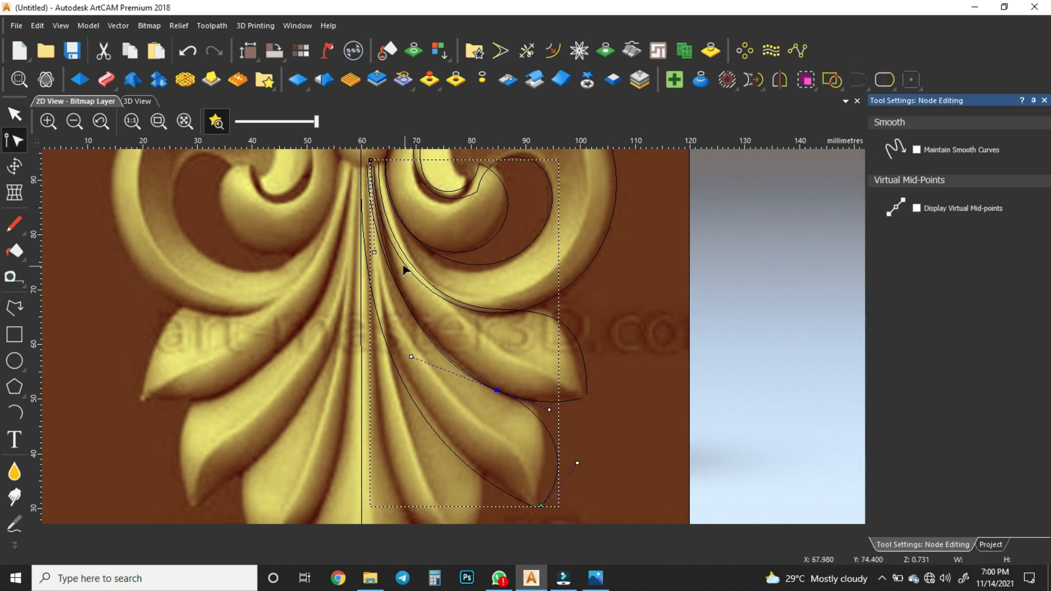
pyautogui.moveTo(374, 252); pyautogui.dragTo(386, 280)
pyautogui.moveTo(411, 357); pyautogui.dragTo(422, 352)
pyautogui.moveTo(497, 388); pyautogui.dragTo(500, 382)
pyautogui.moveTo(575, 463); pyautogui.dragTo(568, 432)
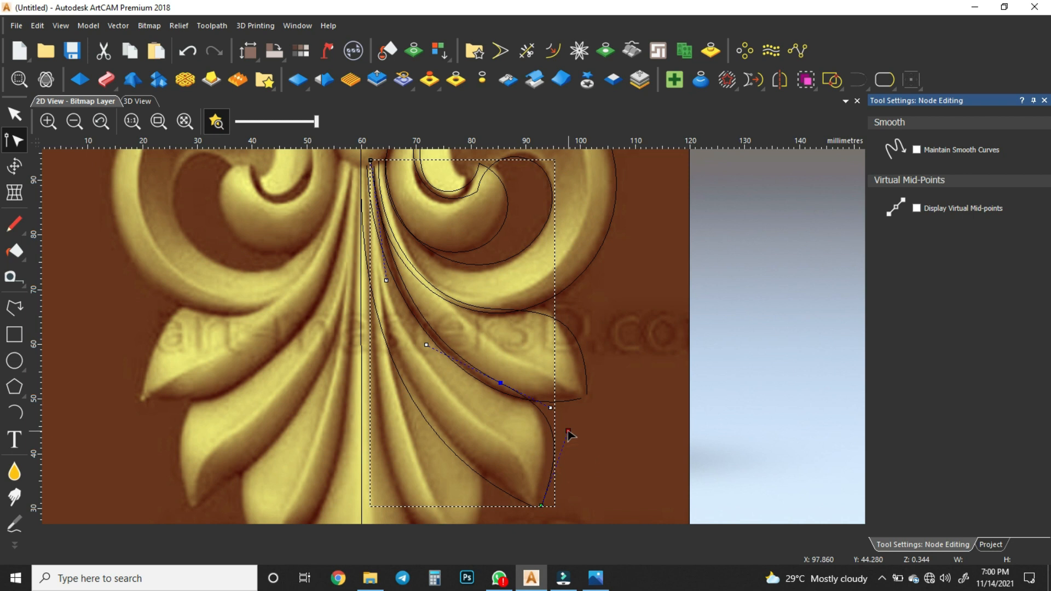
pyautogui.click(595, 438)
# Step: Draw an arc of about 73.5 mm radius along the third right leaf's lower edge, from the stem's top to the leaf's tip
pyautogui.scroll(-5, 595, 438)
pyautogui.scroll(5, 459, 369)
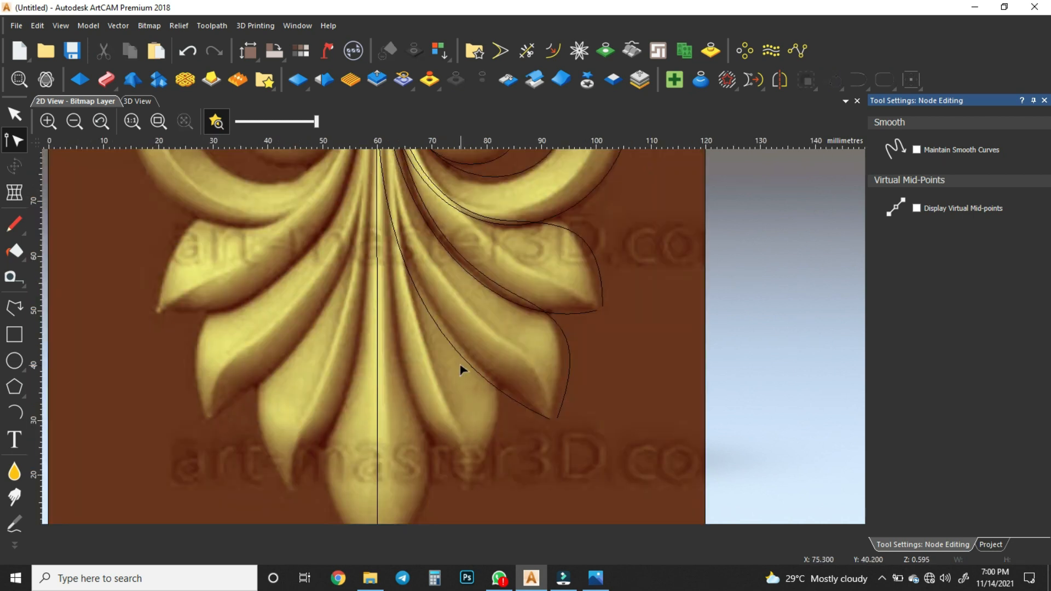
pyautogui.scroll(-5, 438, 296)
pyautogui.scroll(5, 438, 296)
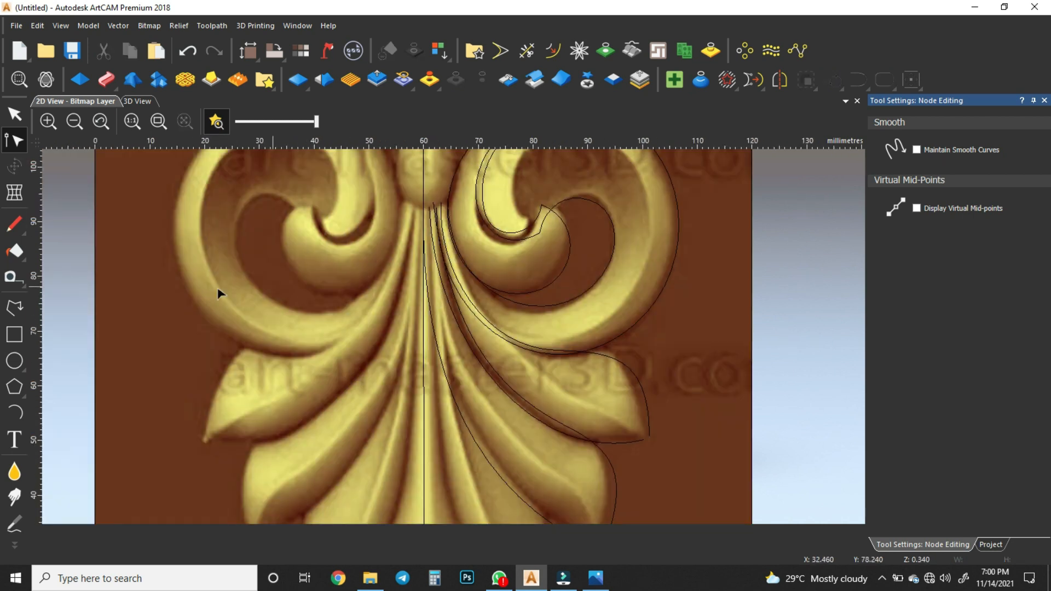
pyautogui.click(14, 413)
pyautogui.scroll(-5, 408, 301)
pyautogui.scroll(5, 457, 309)
pyautogui.scroll(-3, 462, 429)
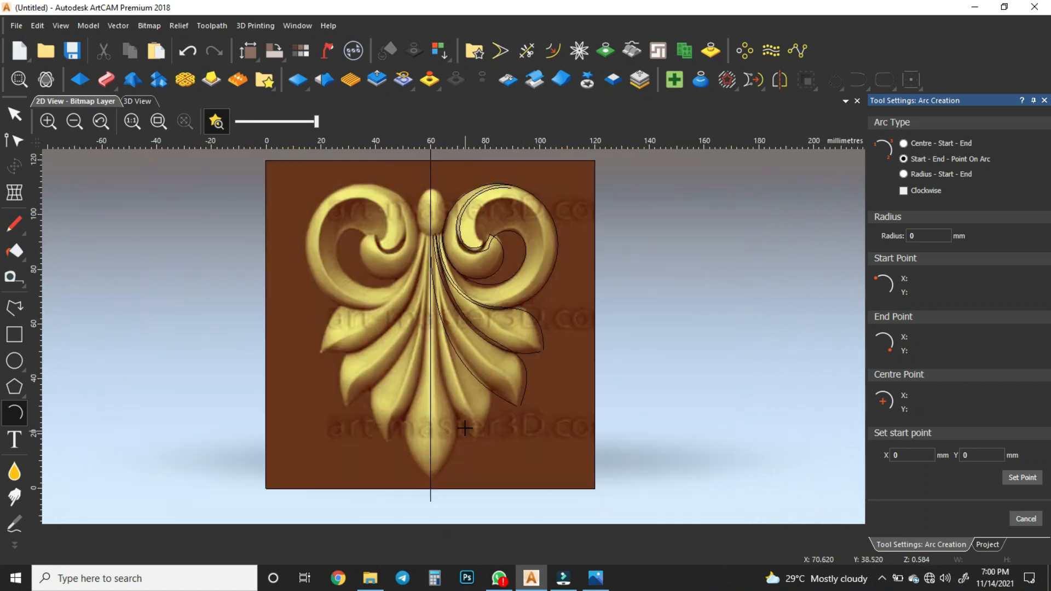
pyautogui.click(433, 235)
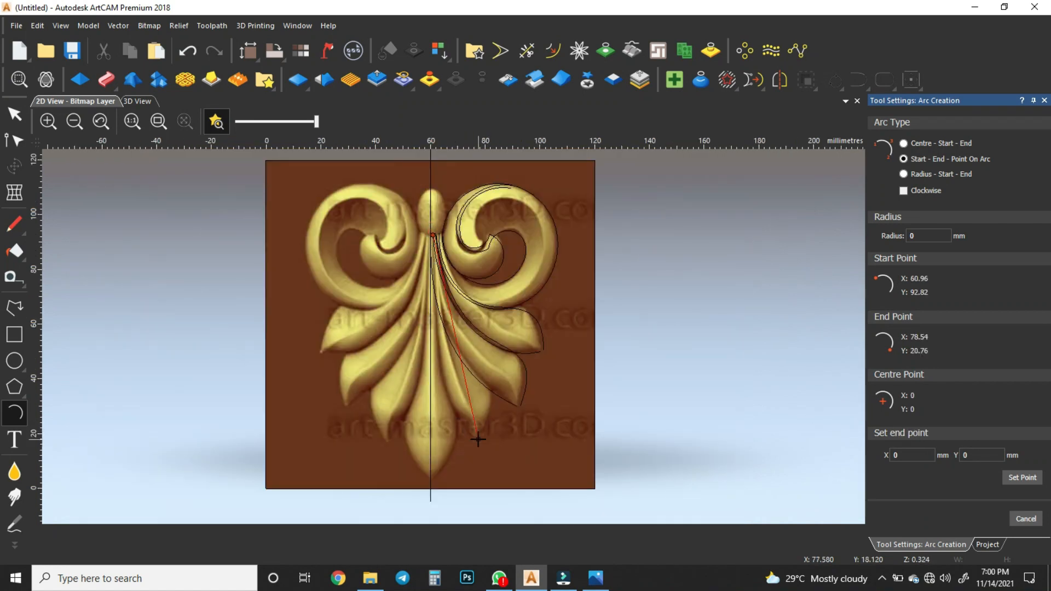
pyautogui.click(477, 435)
pyautogui.click(425, 329)
pyautogui.click(14, 114)
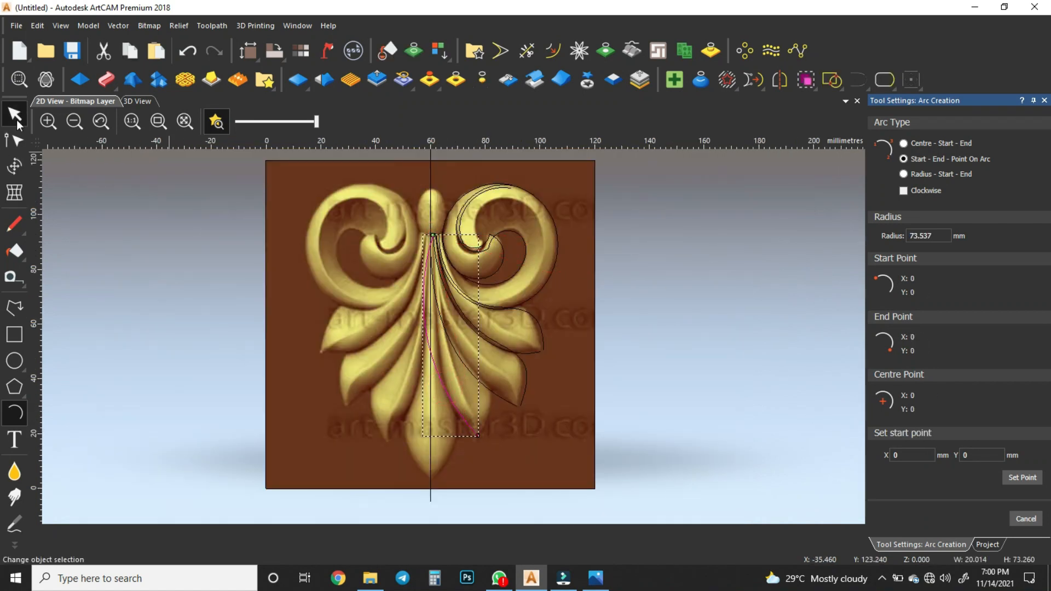
# Step: Reposition the curve handles of the third right leaf's lower-edge arc so it follows the leaf's outline
pyautogui.press('n')
pyautogui.scroll(2, 402, 293)
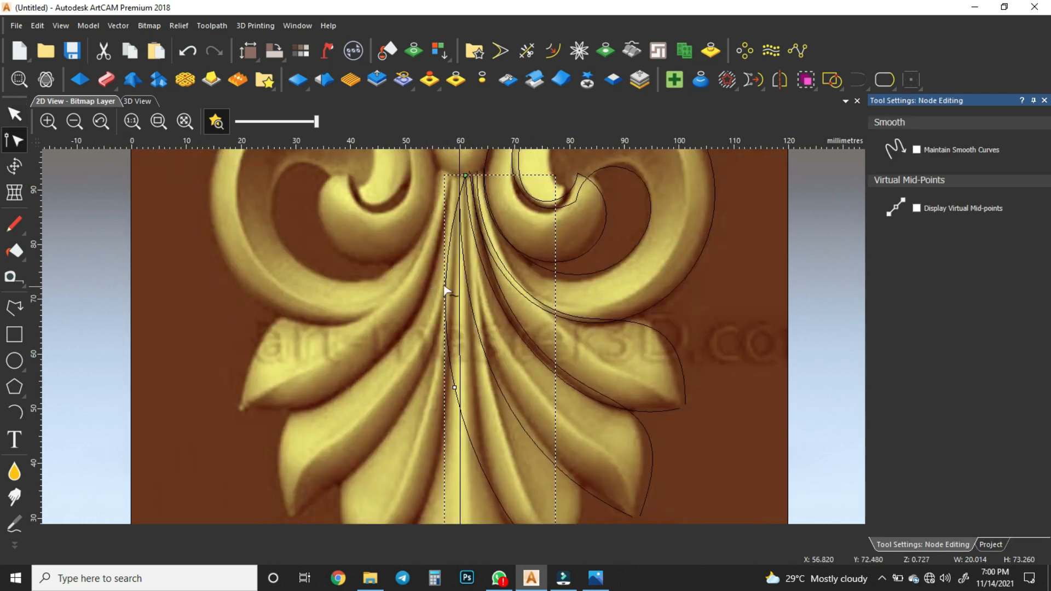
pyautogui.scroll(-2, 446, 286)
pyautogui.scroll(2, 452, 321)
pyautogui.moveTo(423, 337); pyautogui.dragTo(470, 353)
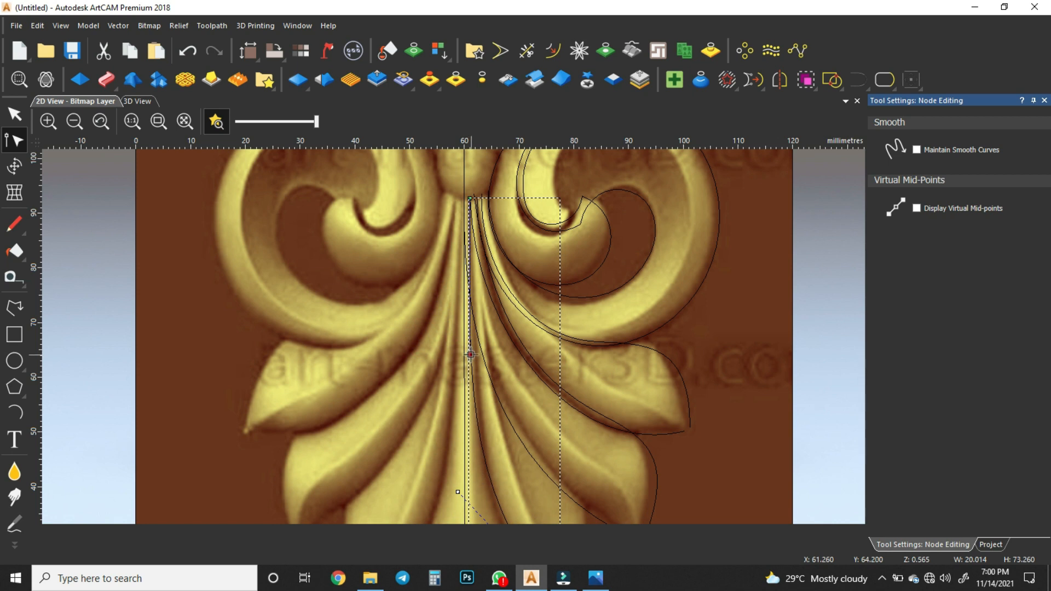
pyautogui.scroll(-2, 470, 353)
pyautogui.scroll(1, 458, 373)
pyautogui.click(451, 370)
pyautogui.click(473, 382)
pyautogui.moveTo(449, 368); pyautogui.dragTo(451, 387)
# Step: Trace the third right leaf's upper edge with two connected arcs, from the stem past the second leaf to the third leaf's tip
pyautogui.click(21, 406)
pyautogui.click(457, 222)
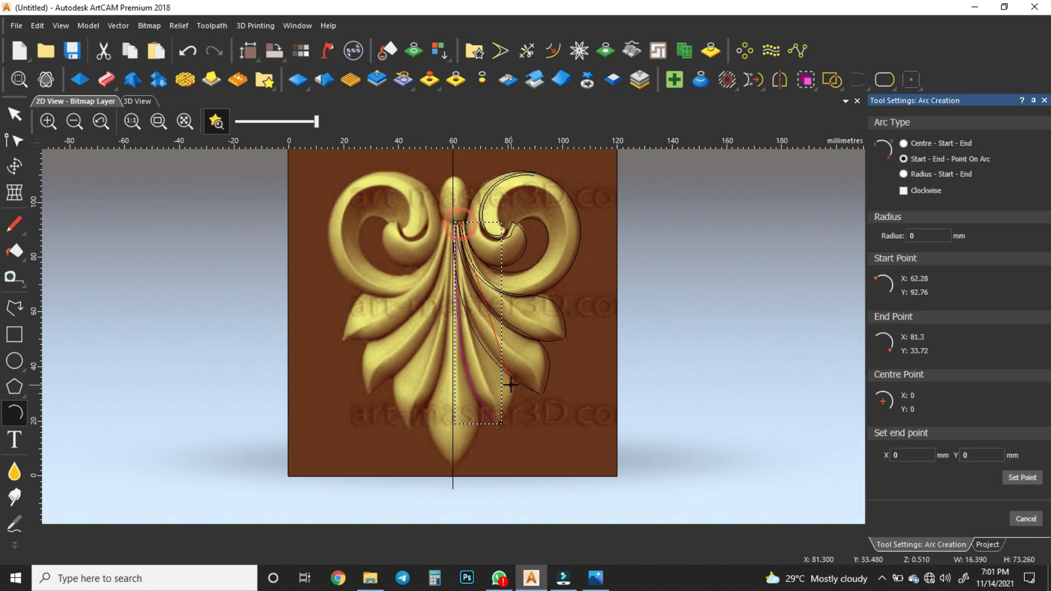
pyautogui.click(514, 375)
pyautogui.click(479, 324)
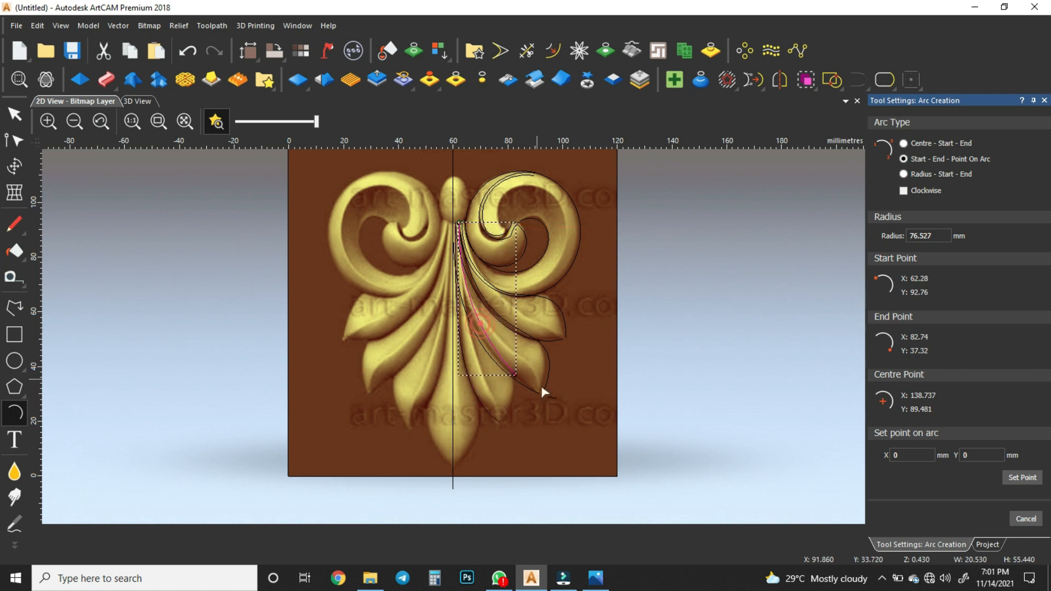
pyautogui.scroll(2, 518, 377)
pyautogui.click(495, 359)
pyautogui.click(471, 455)
pyautogui.click(500, 423)
# Step: Join the third right leaf's two upper-edge arcs into one vector
pyautogui.click(15, 114)
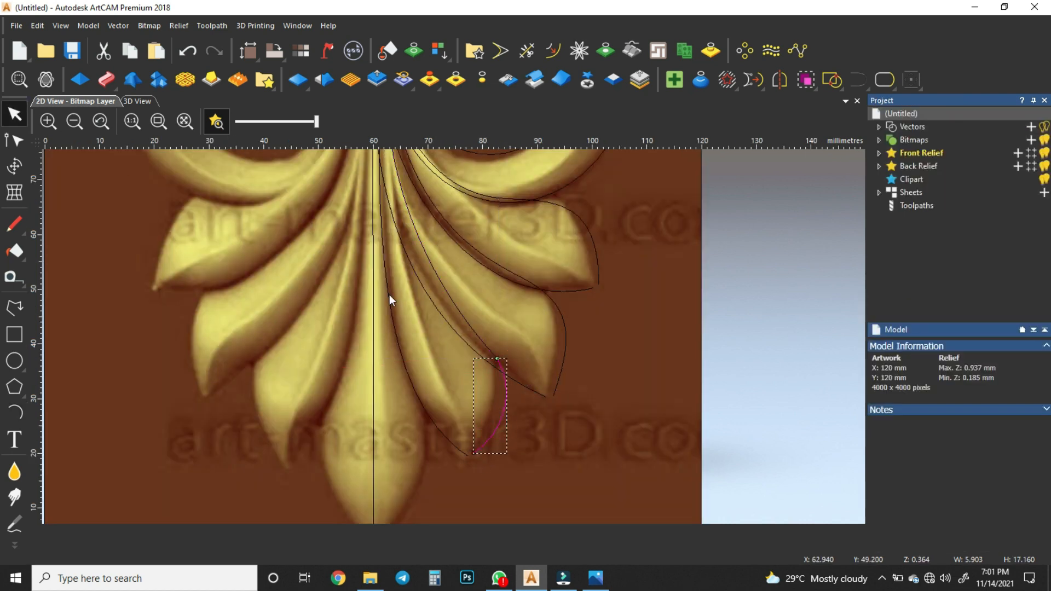
pyautogui.keyDown('shift'); pyautogui.click(472, 329); pyautogui.keyUp('shift')
pyautogui.press('j')
pyautogui.click(843, 192)
pyautogui.click(870, 79)
# Step: Adjust the joining node and handles of the third leaf's upper-edge vector to fit the leaf's outline smoothly
pyautogui.press('n')
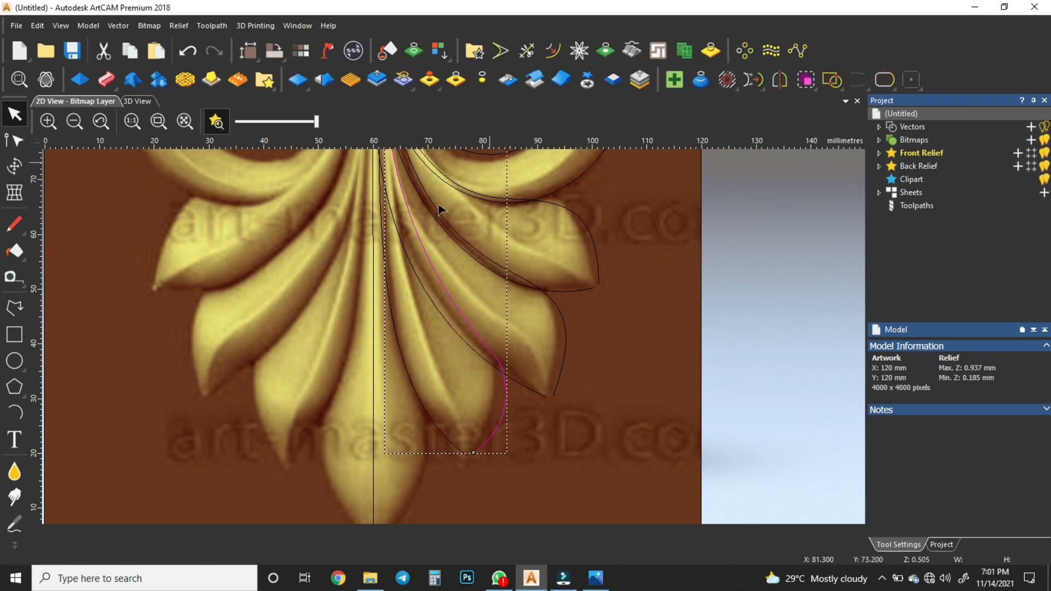
pyautogui.click(497, 359)
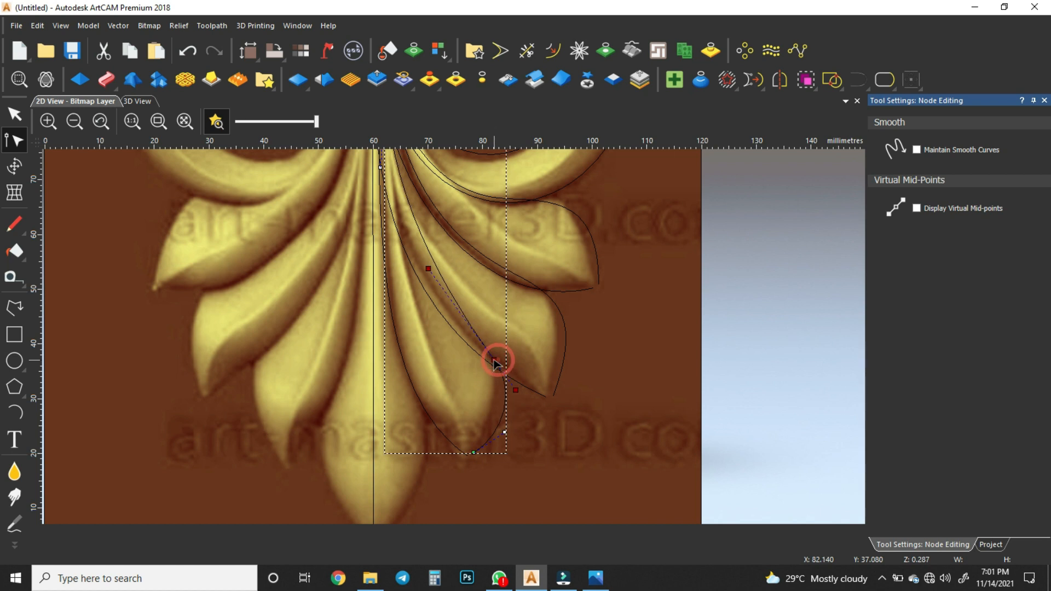
pyautogui.scroll(-3, 462, 352)
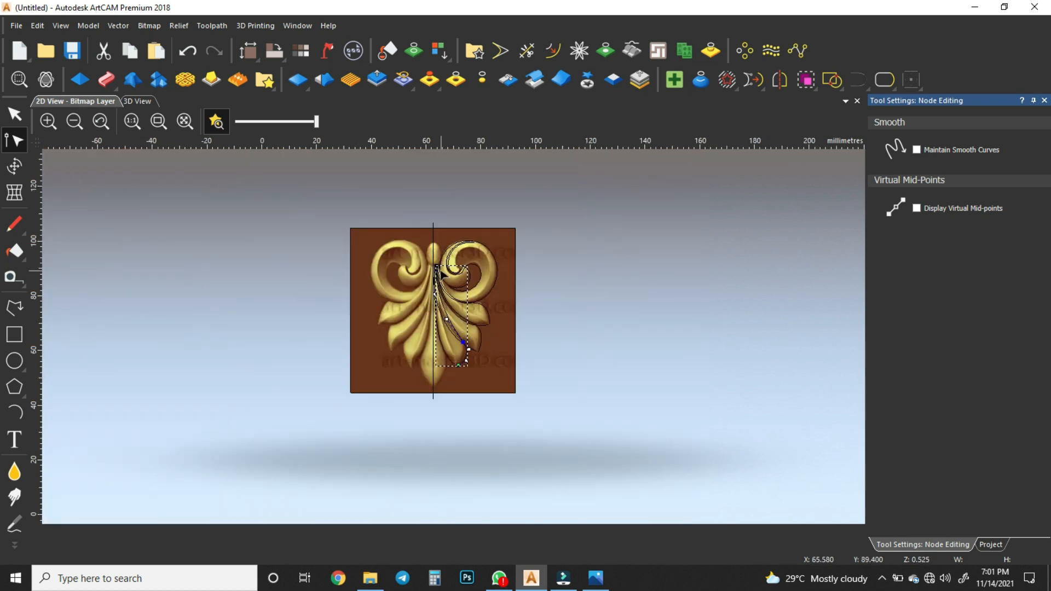
pyautogui.scroll(3, 425, 272)
pyautogui.scroll(-2, 434, 300)
pyautogui.scroll(2, 437, 369)
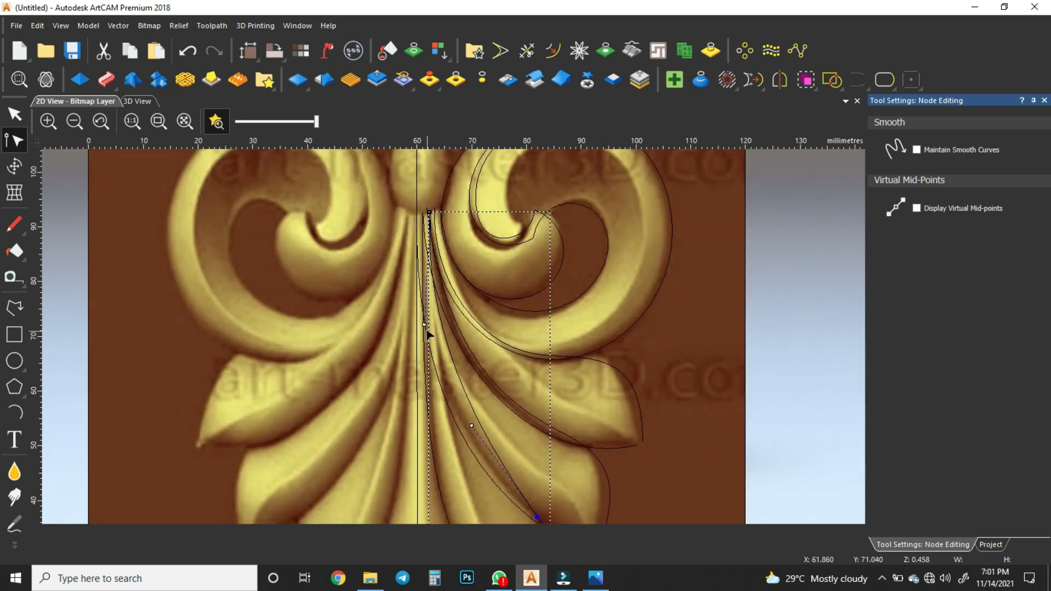
pyautogui.moveTo(425, 325); pyautogui.dragTo(424, 357)
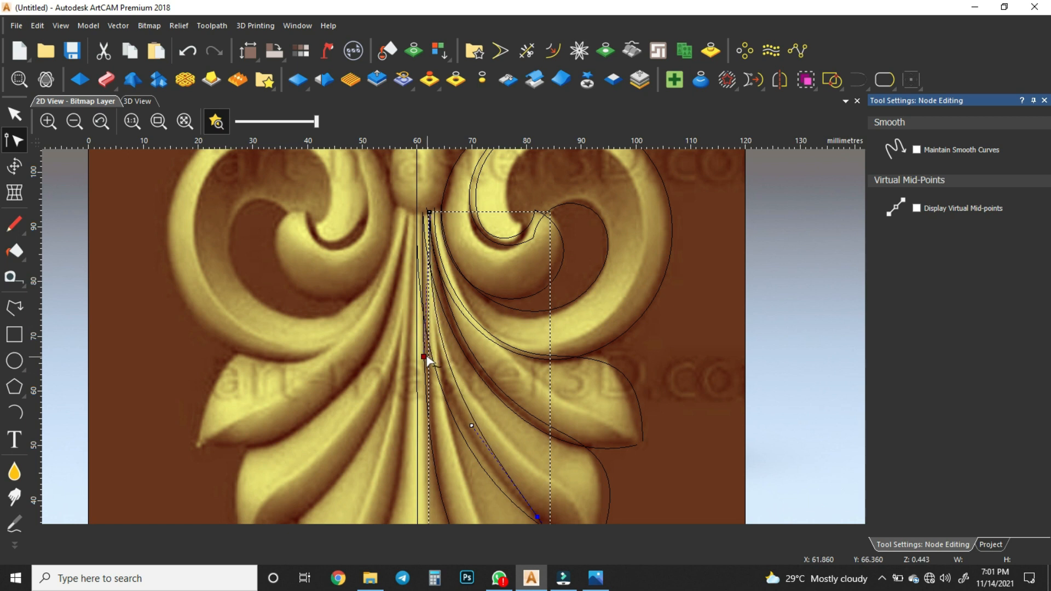
pyautogui.click(486, 408)
# Step: Trace the central leaf's right edge with two connected arcs, from the stem's top to the leaf's tip on the centre line
pyautogui.scroll(-2, 485, 406)
pyautogui.scroll(1, 476, 401)
pyautogui.click(10, 416)
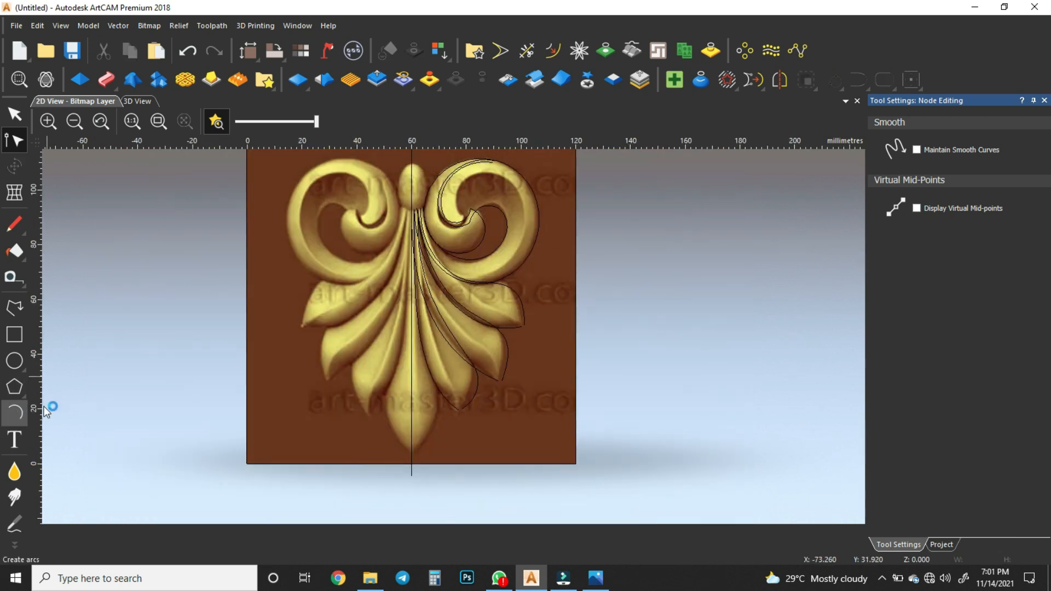
pyautogui.click(418, 210)
pyautogui.click(436, 385)
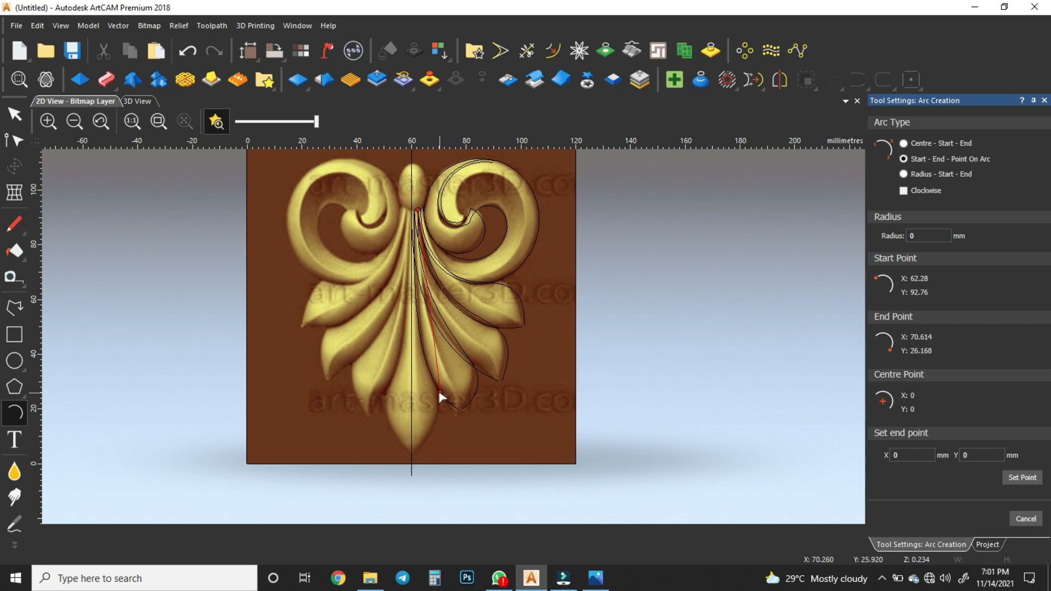
pyautogui.click(417, 308)
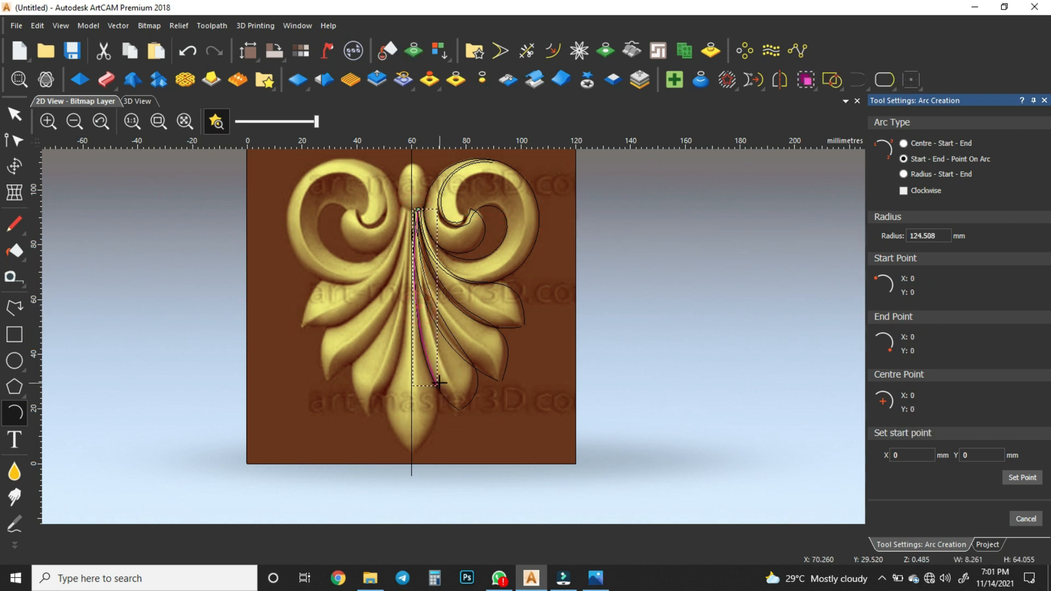
pyautogui.click(436, 385)
pyautogui.click(413, 453)
pyautogui.click(436, 427)
# Step: Join the two arcs of the central leaf's right edge into one vector
pyautogui.click(14, 114)
pyautogui.scroll(2, 437, 296)
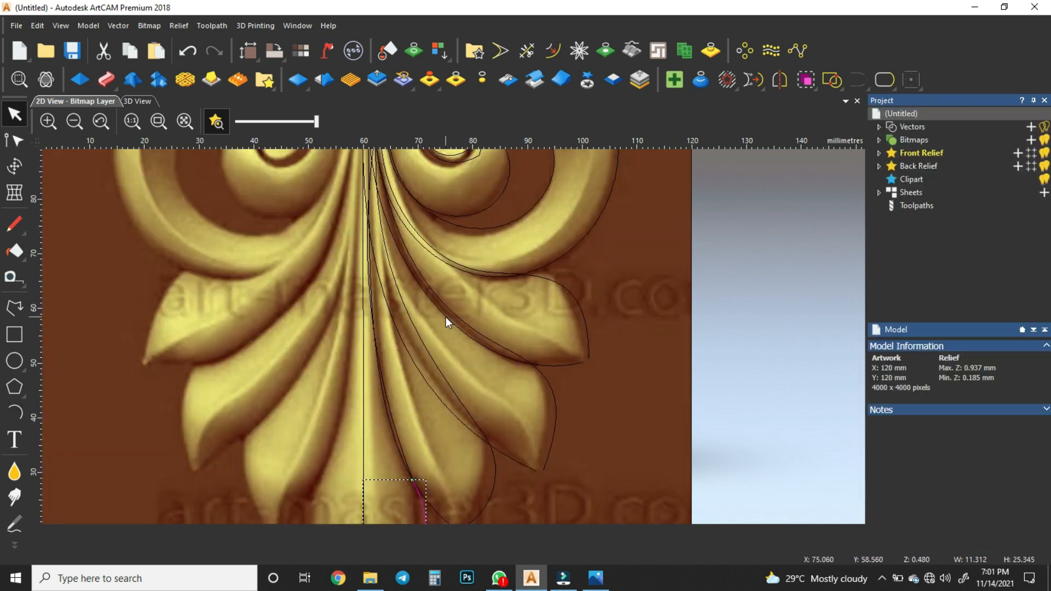
pyautogui.click(380, 373)
pyautogui.press('j')
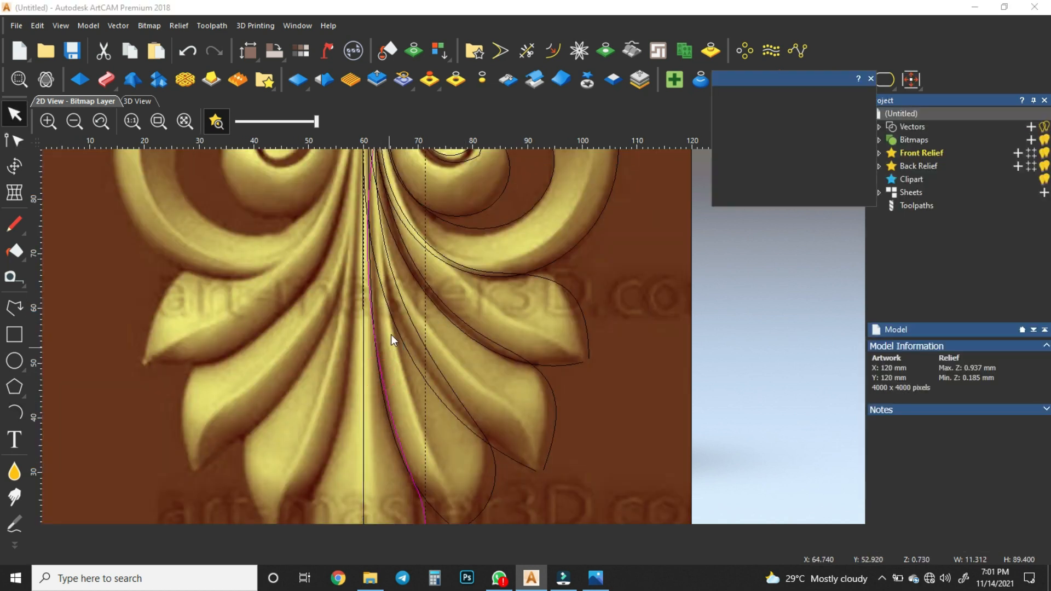
pyautogui.click(843, 194)
pyautogui.click(870, 78)
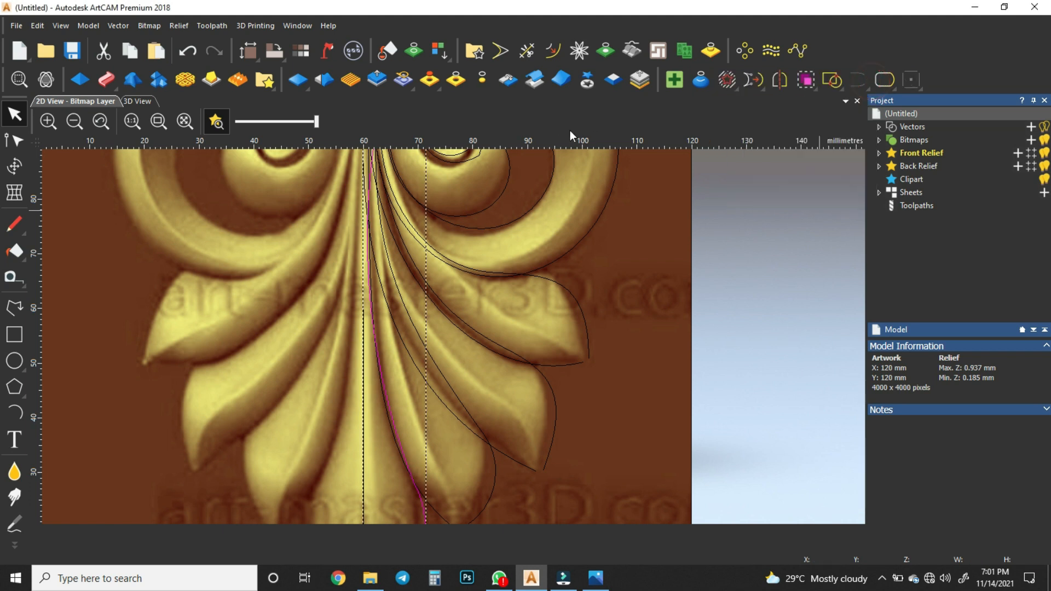
# Step: Reposition the joining node and handles of the central leaf's right-edge vector to match the leaf's outline
pyautogui.press('n')
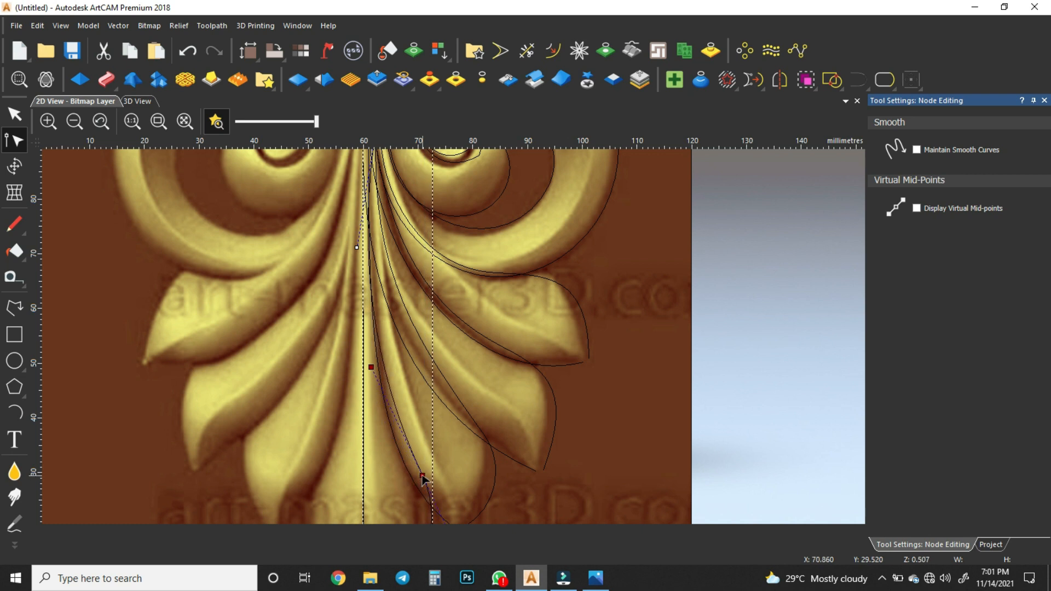
pyautogui.scroll(-3, 422, 481)
pyautogui.scroll(3, 418, 292)
pyautogui.moveTo(392, 295); pyautogui.dragTo(411, 313)
pyautogui.scroll(-5, 410, 312)
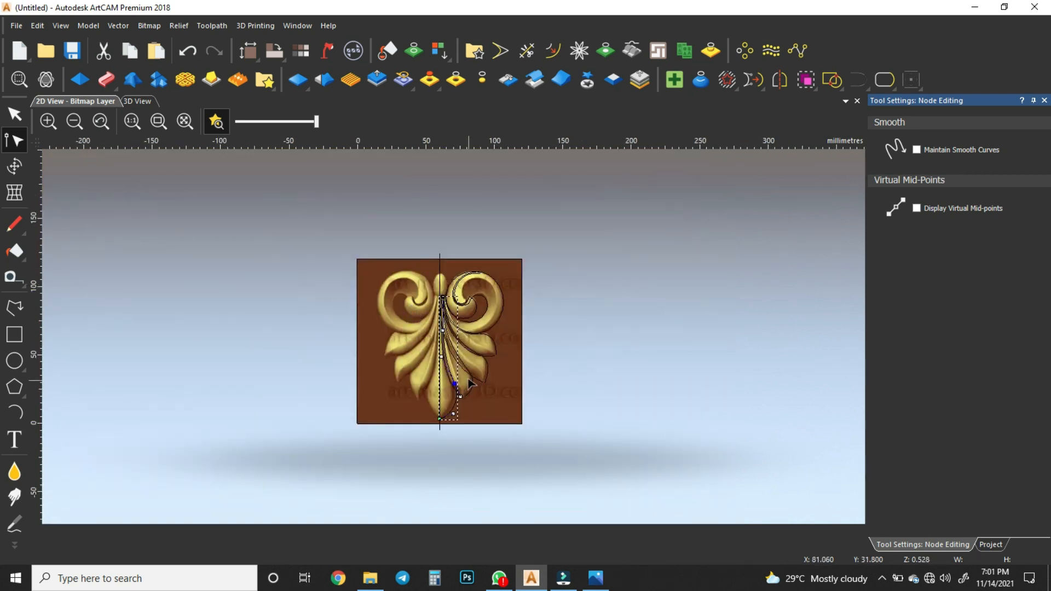
# Step: Select all the traced right-half vectors and mirror a copy of them horizontally across the model
pyautogui.click(492, 378)
pyautogui.moveTo(426, 266); pyautogui.dragTo(518, 429)
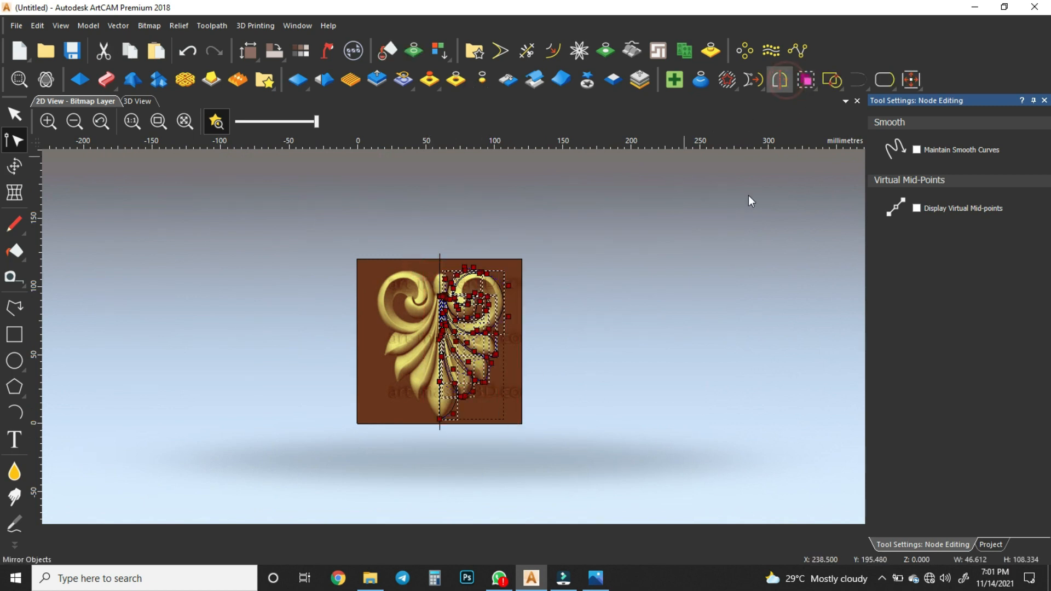
pyautogui.click(190, 353)
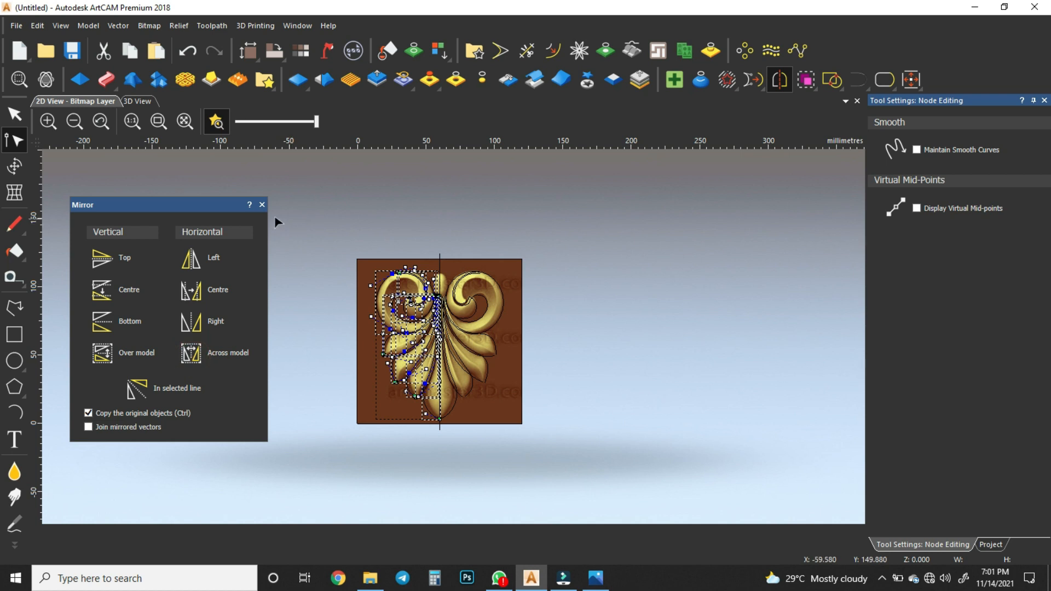
pyautogui.click(262, 205)
pyautogui.click(651, 301)
# Step: Draw an ellipse about 11.4 x 16.4 mm around the oval bud between the scrolls, centred on the centre line
pyautogui.scroll(4, 476, 328)
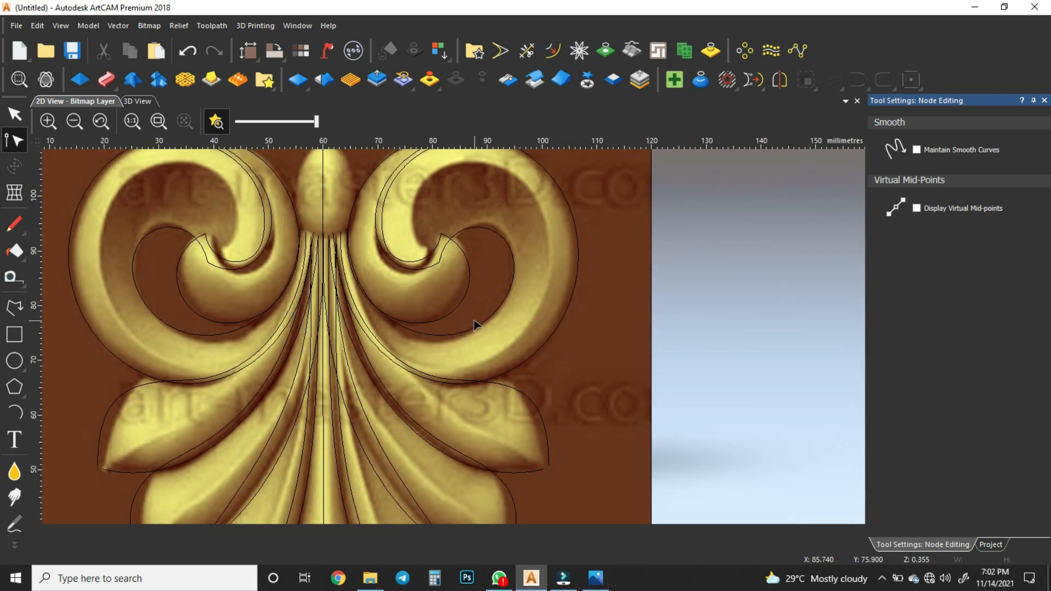
pyautogui.scroll(-1, 446, 347)
pyautogui.scroll(2, 405, 268)
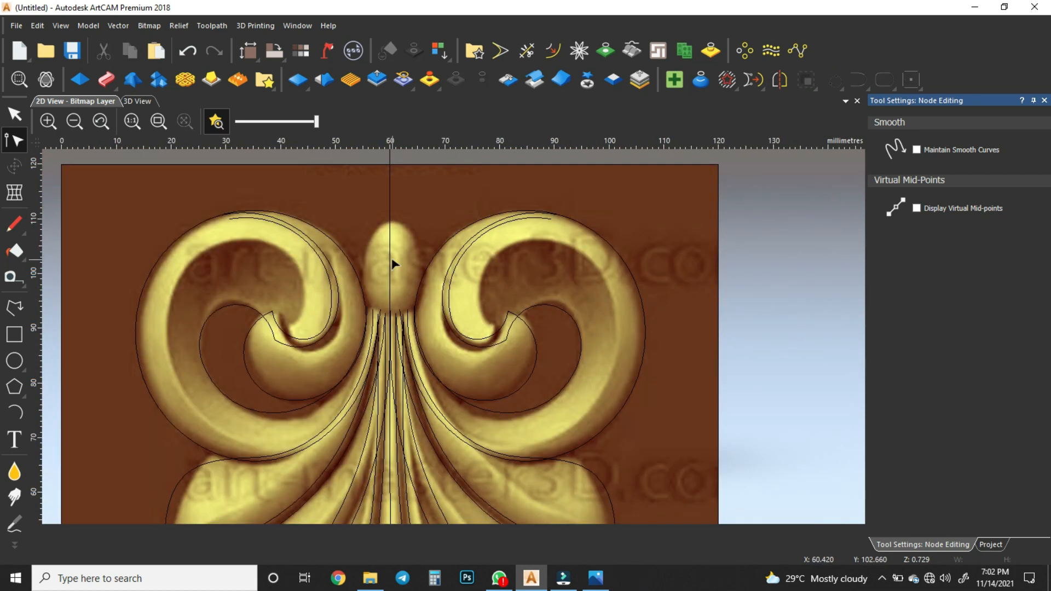
pyautogui.click(14, 412)
pyautogui.scroll(2, 414, 242)
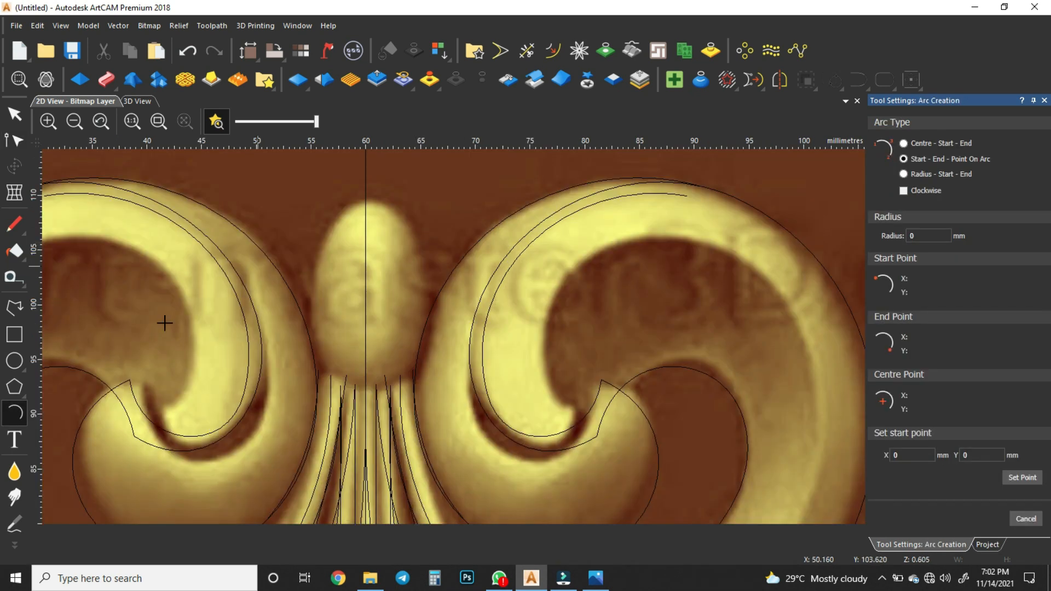
pyautogui.moveTo(15, 362); pyautogui.dragTo(70, 363)
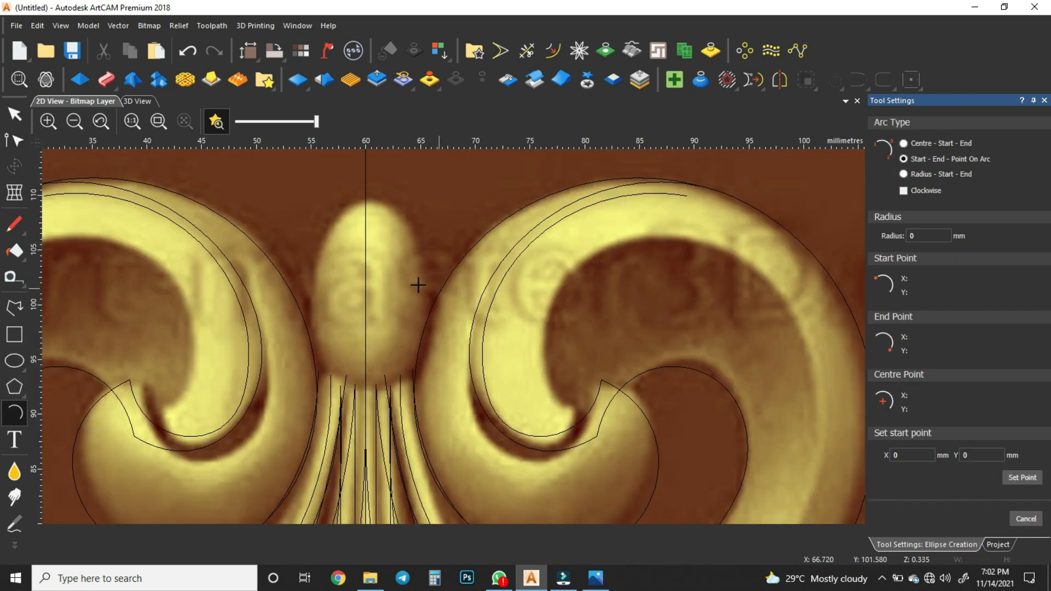
pyautogui.moveTo(366, 302); pyautogui.dragTo(427, 387)
pyautogui.click(994, 334)
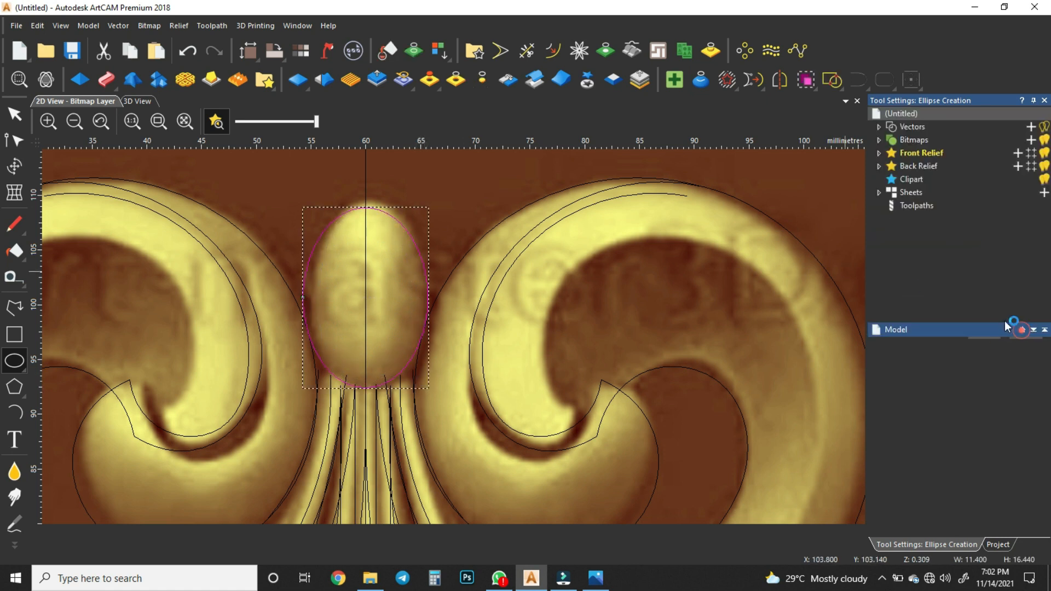
# Step: Stretch the ellipse slightly upward to meet the top of the bud
pyautogui.click(15, 166)
pyautogui.scroll(2, 361, 208)
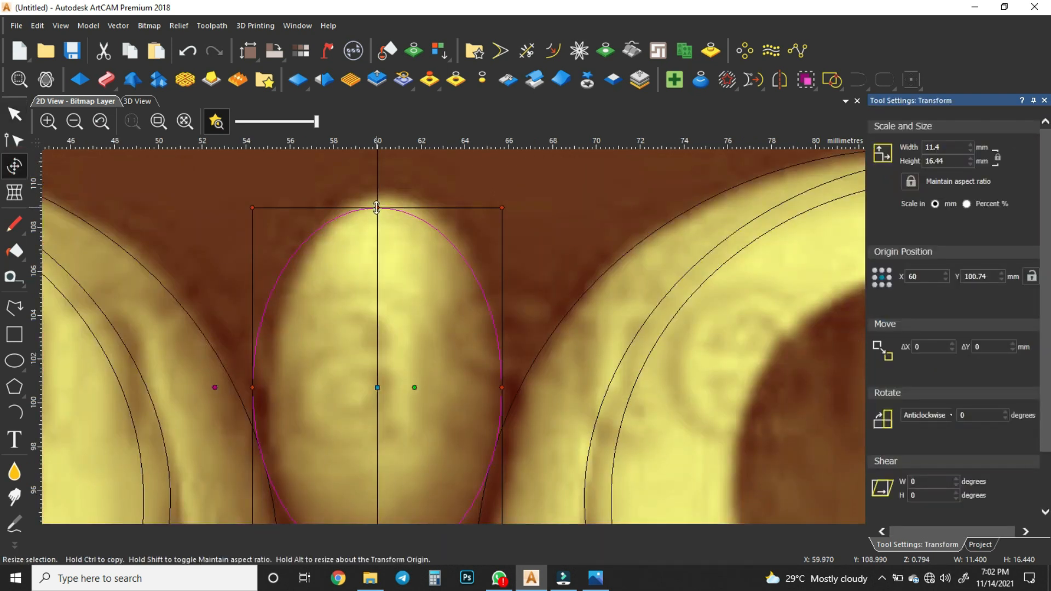
pyautogui.press('Escape')
# Step: Partly fade the ornament image so the traced vectors stand out over the whole design
pyautogui.scroll(-2, 444, 307)
pyautogui.scroll(-3, 444, 307)
pyautogui.scroll(2, 452, 391)
pyautogui.scroll(-2, 452, 392)
pyautogui.scroll(1, 452, 392)
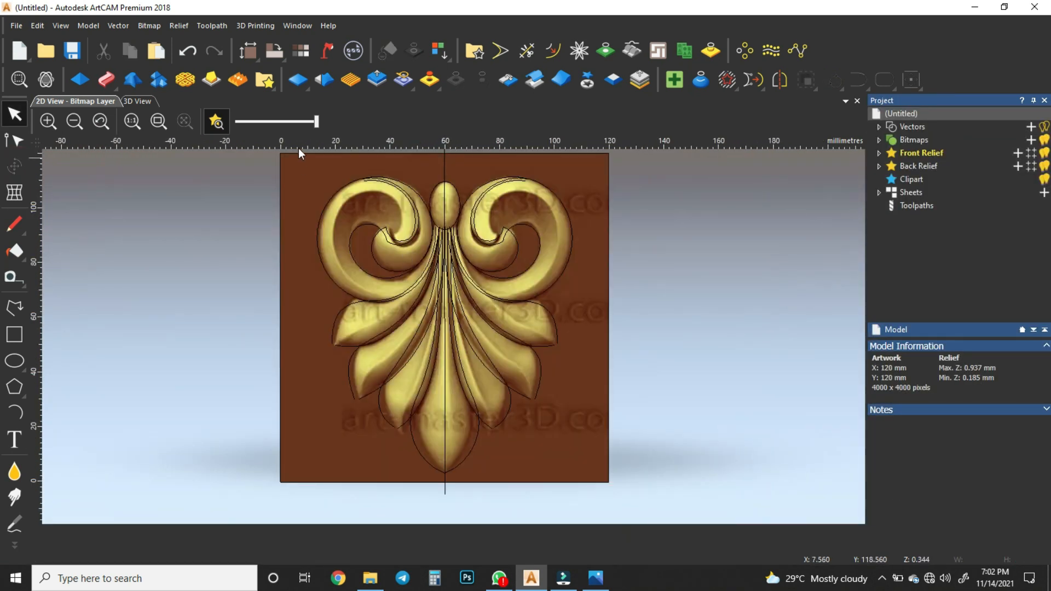
pyautogui.click(285, 118)
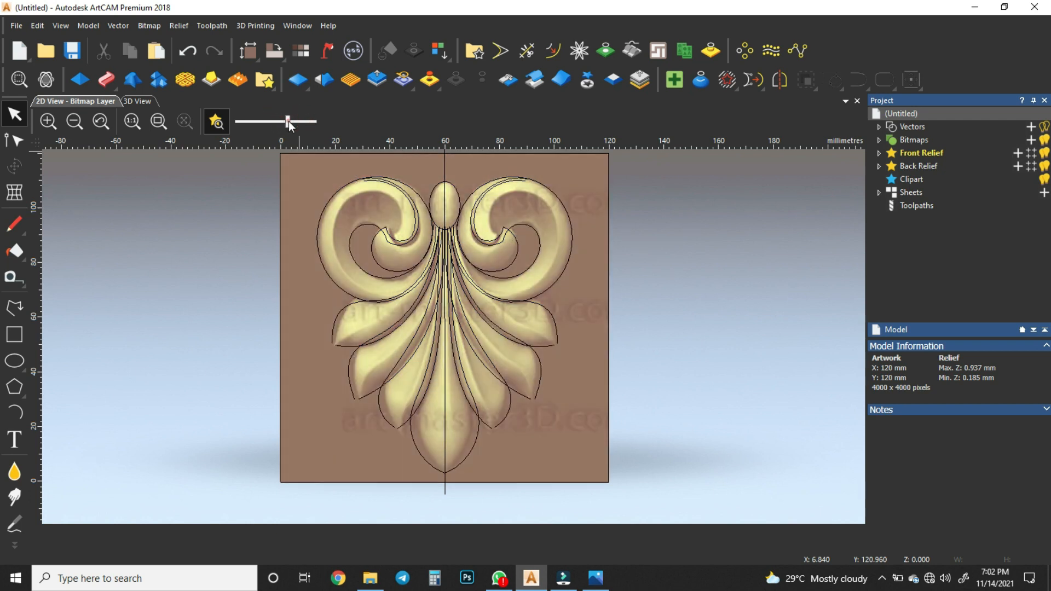
pyautogui.scroll(1, 583, 207)
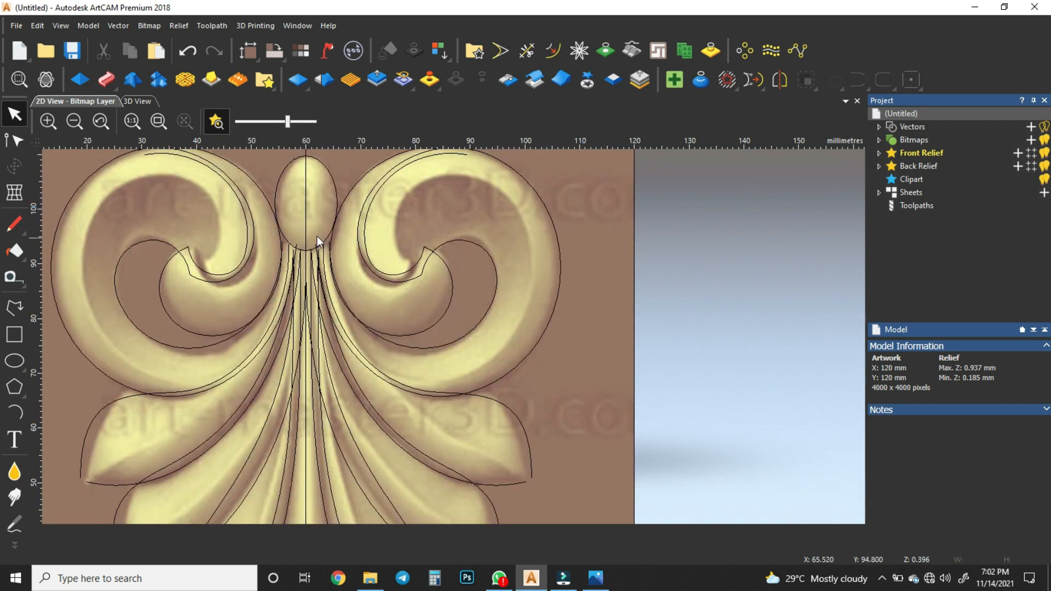
# Step: Draw two connected arcs of about 10.2 mm and 4.2 mm radius across the right scroll band, from its inner to its outer edge
pyautogui.click(14, 415)
pyautogui.scroll(2, 522, 277)
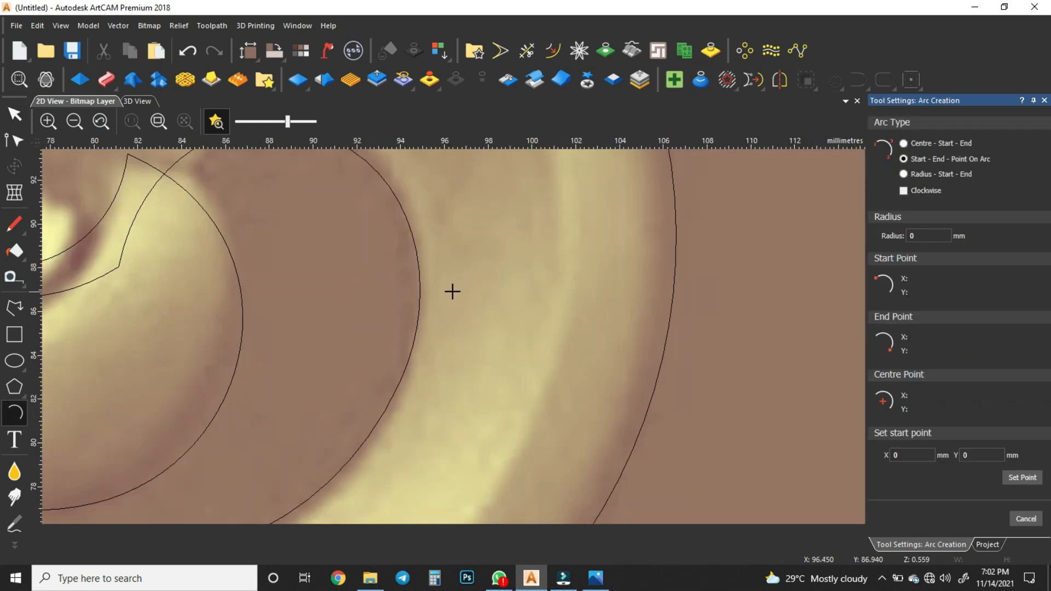
pyautogui.click(420, 288)
pyautogui.click(560, 228)
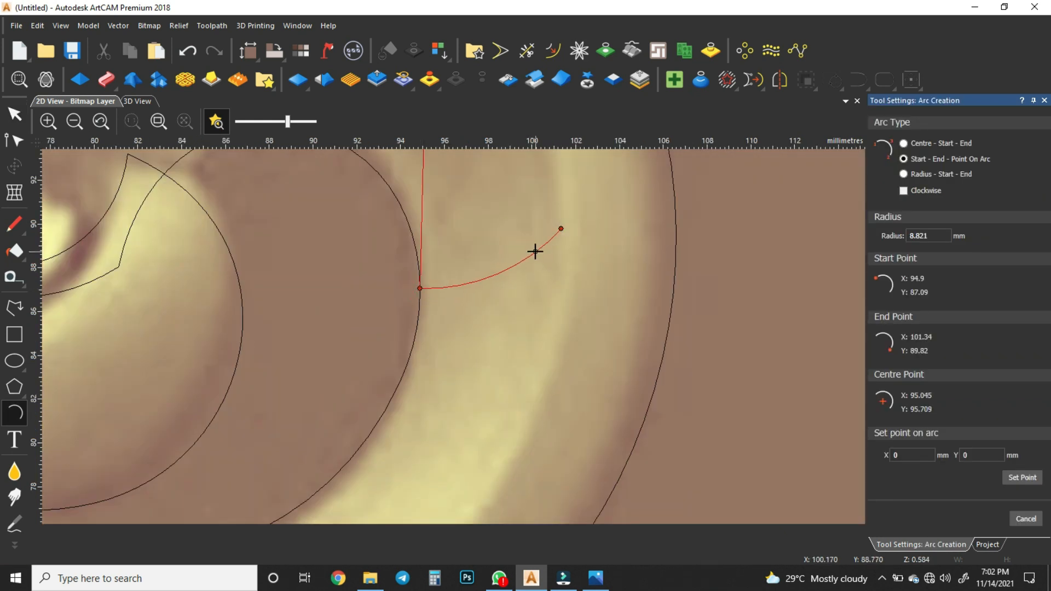
pyautogui.click(535, 249)
pyautogui.click(561, 228)
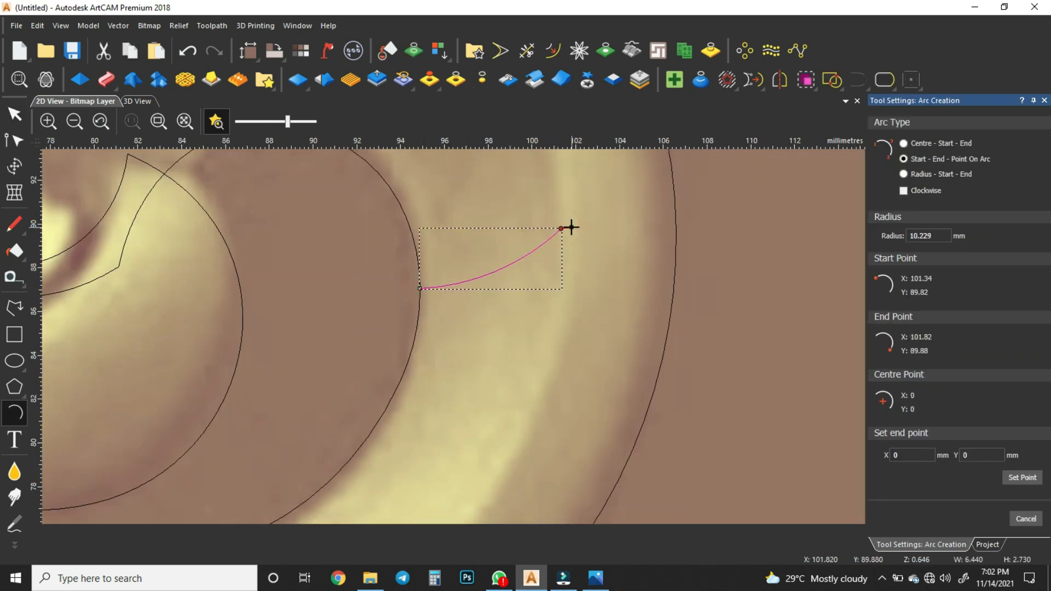
pyautogui.click(673, 291)
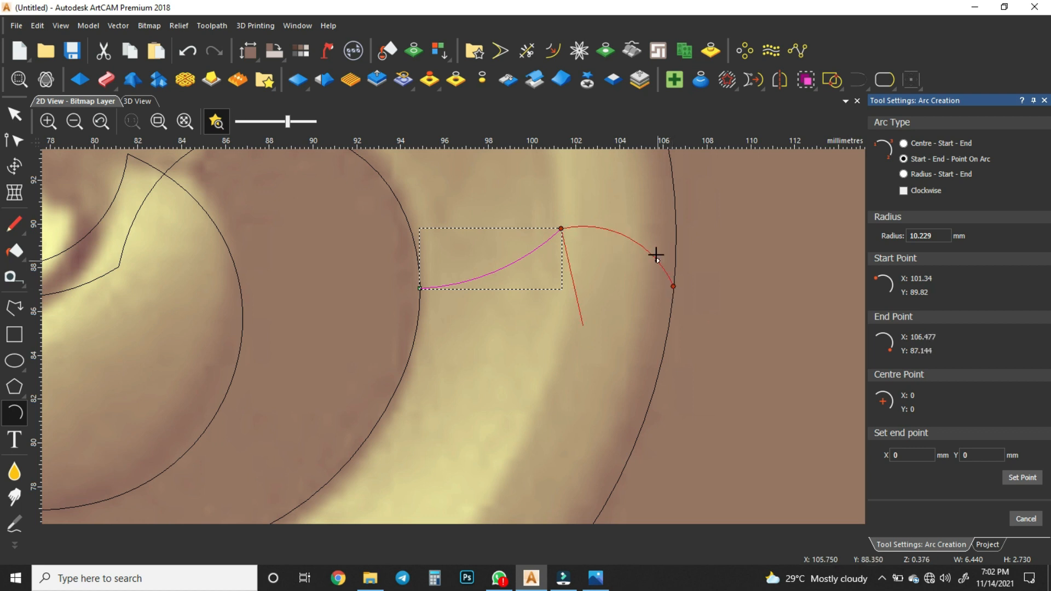
pyautogui.click(650, 249)
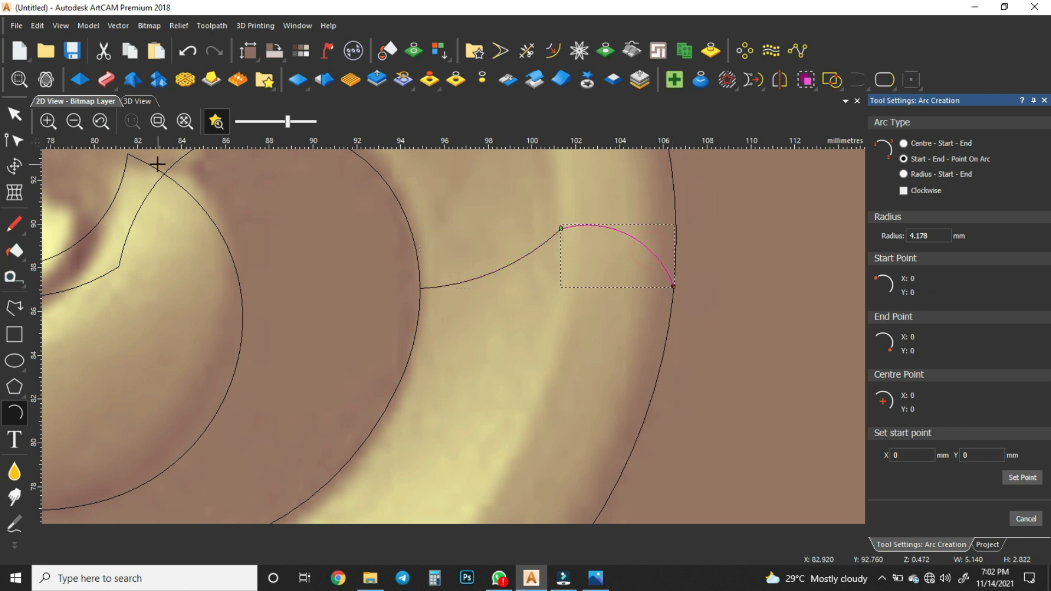
# Step: Join the two connected arcs across the right scroll band into one profile vector
pyautogui.click(14, 114)
pyautogui.scroll(-1, 484, 307)
pyautogui.moveTo(480, 327); pyautogui.dragTo(516, 263)
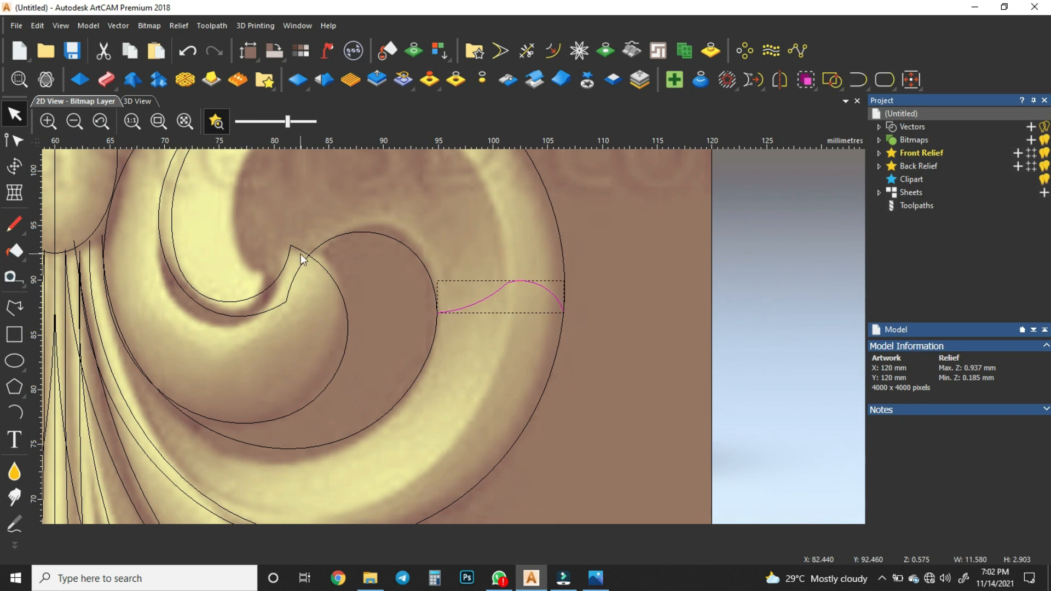
pyautogui.press('j')
pyautogui.click(845, 191)
pyautogui.click(872, 80)
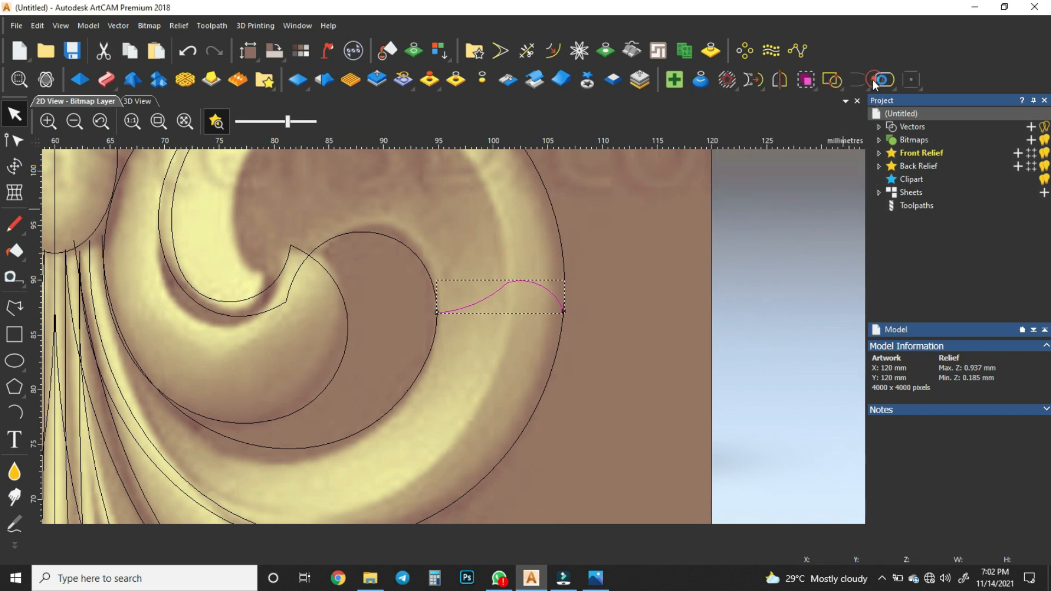
# Step: Shift the profile's peak node slightly up and outward, and pull its inner end in to make the profile about 10.1 mm wide
pyautogui.press('n')
pyautogui.scroll(1, 517, 285)
pyautogui.moveTo(496, 280); pyautogui.dragTo(504, 269)
pyautogui.moveTo(356, 338); pyautogui.dragTo(387, 337)
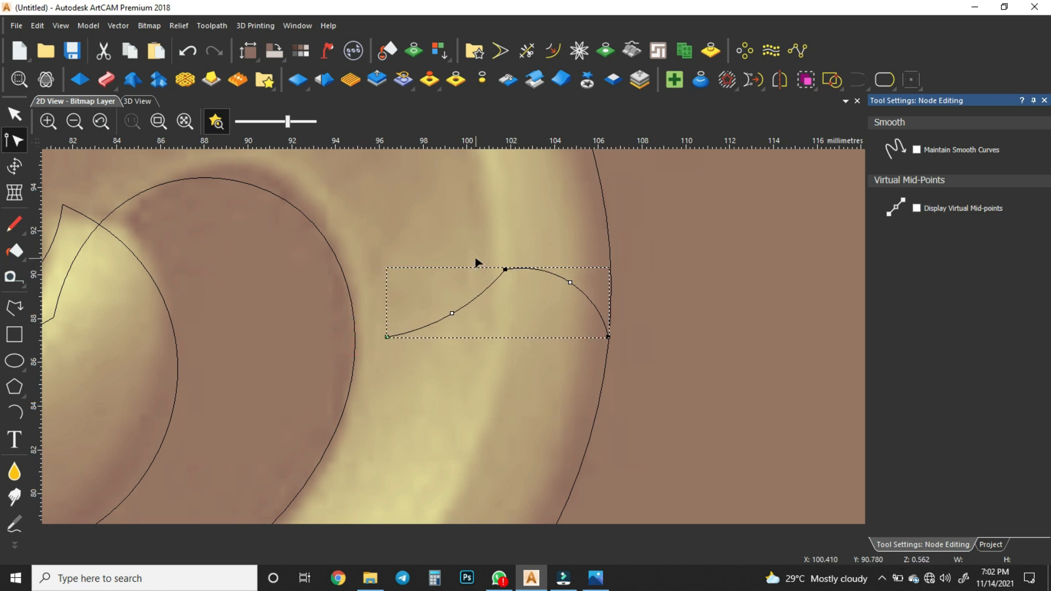
pyautogui.scroll(-1, 454, 270)
pyautogui.click(449, 315)
pyautogui.scroll(2, 448, 314)
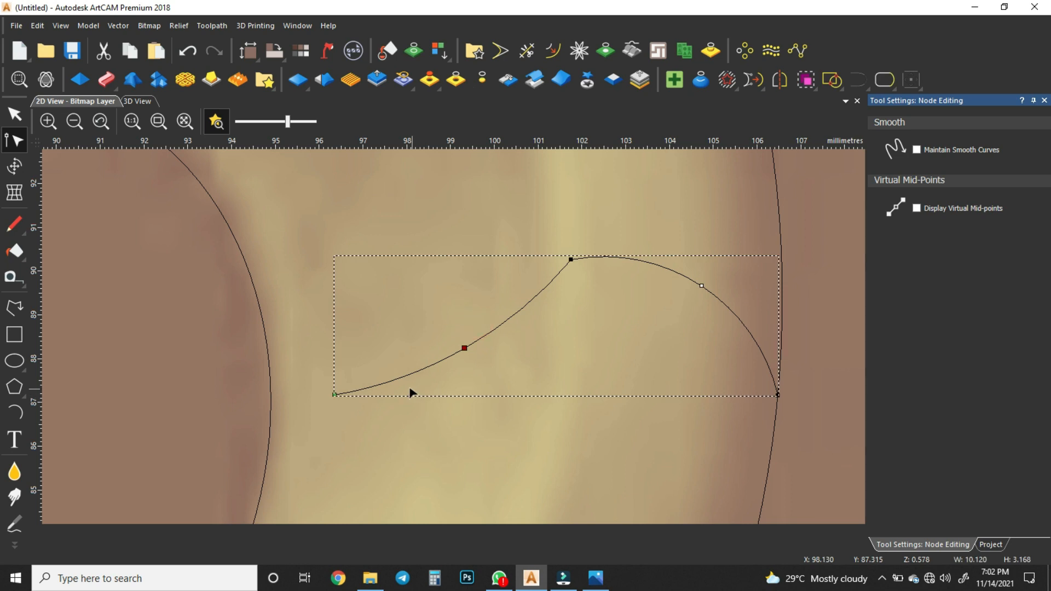
# Step: Round the profile's inner end with a short downward curve, lower its outer end to the same level, and readjust the outer arc's bulge
pyautogui.moveTo(333, 392)
pyautogui.mouseDown()
pyautogui.moveTo(336, 412)
pyautogui.moveTo(345, 397)
pyautogui.mouseUp()
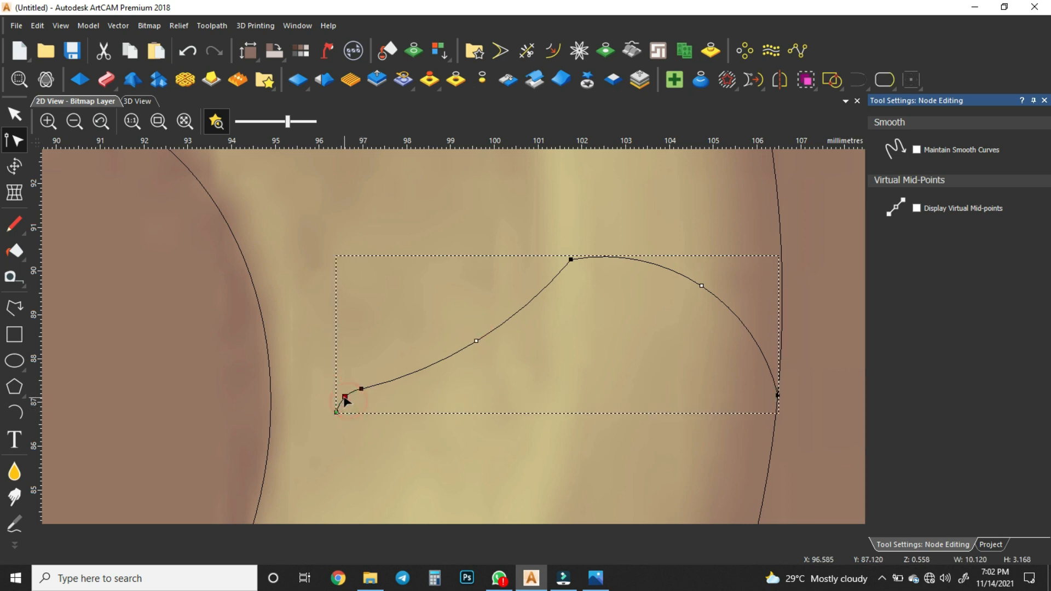
pyautogui.click(361, 389)
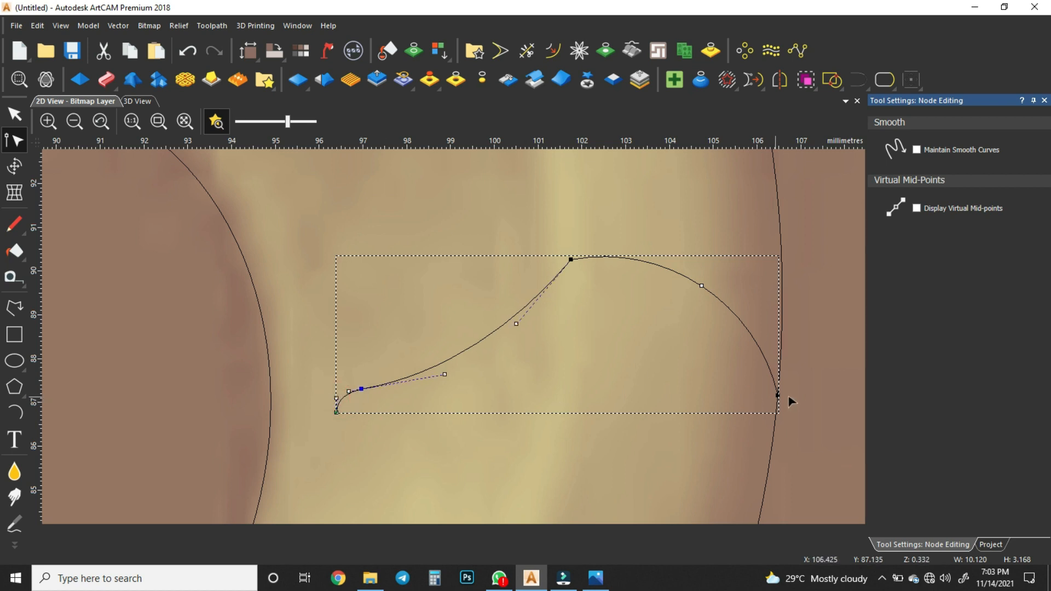
pyautogui.moveTo(777, 397); pyautogui.dragTo(776, 413)
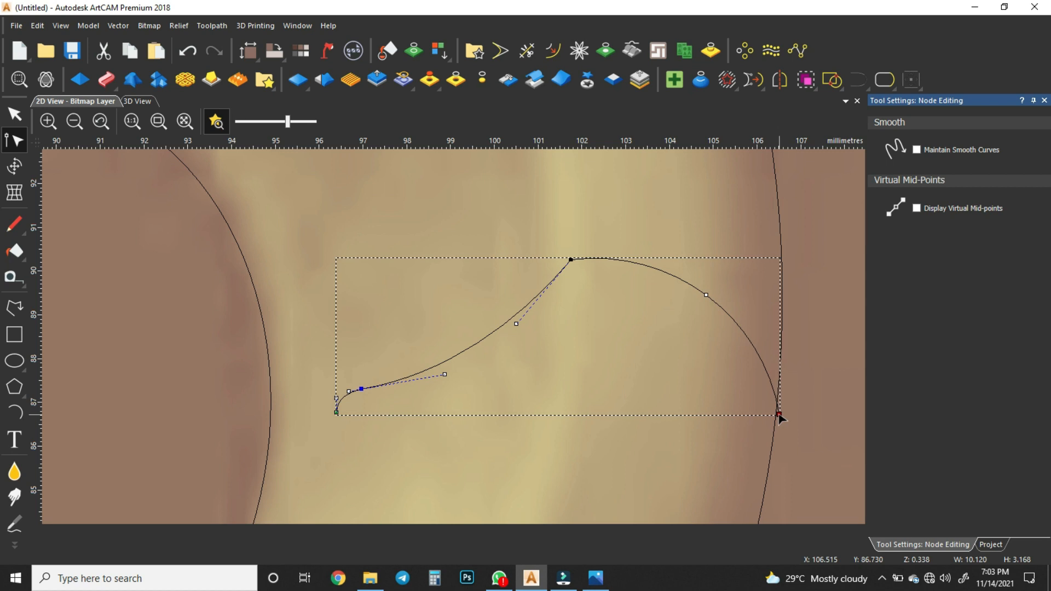
pyautogui.moveTo(705, 292); pyautogui.dragTo(708, 288)
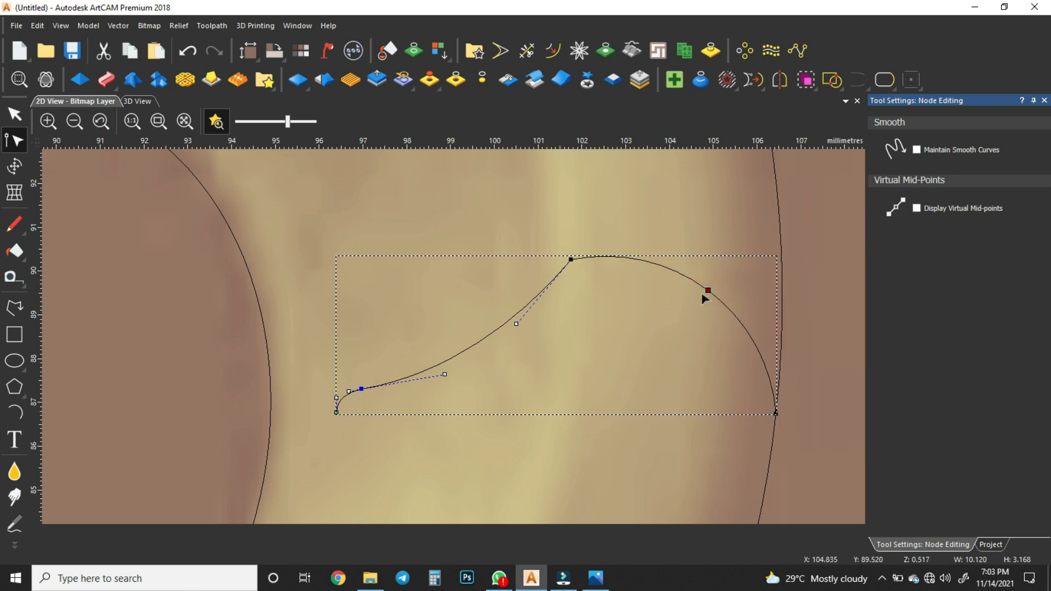
pyautogui.click(624, 329)
# Step: Draw an arc about 10 mm wide and 3.5 mm high between the profile's two ends, and move it below the profile
pyautogui.scroll(-4, 555, 353)
pyautogui.scroll(2, 414, 337)
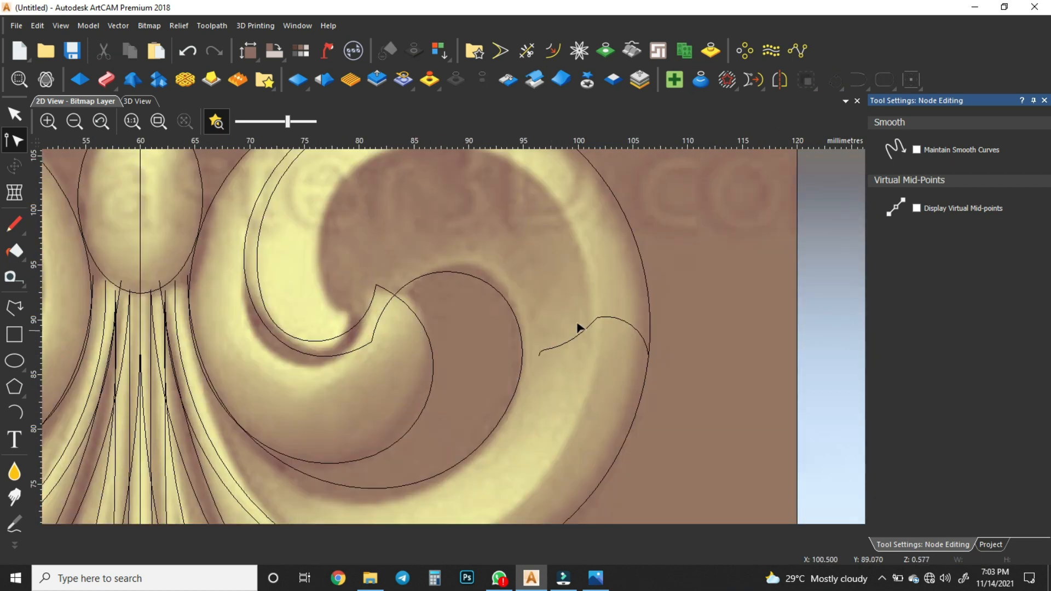
pyautogui.click(14, 412)
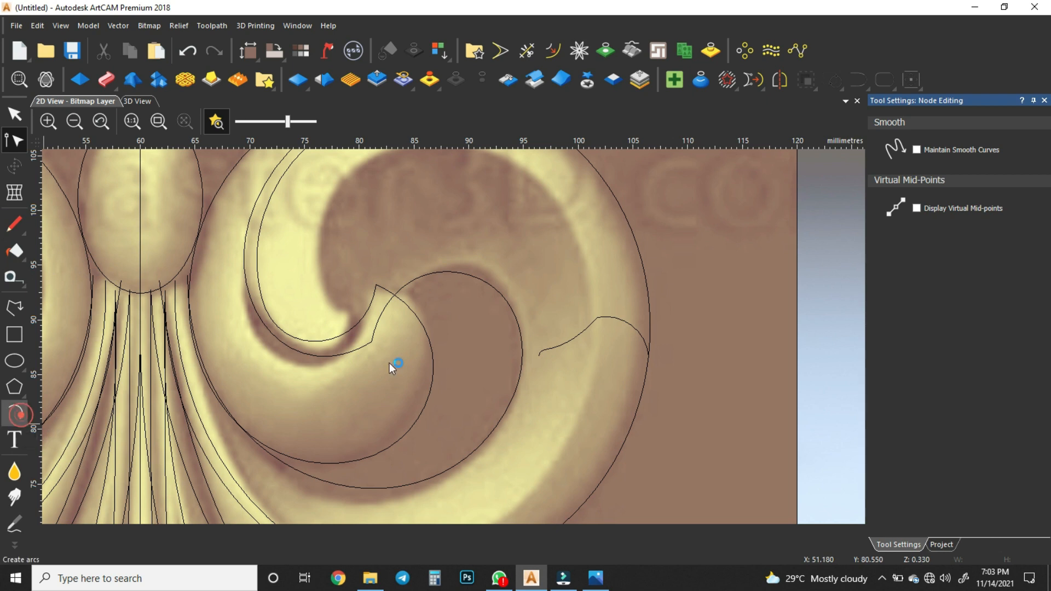
pyautogui.scroll(2, 543, 361)
pyautogui.click(474, 359)
pyautogui.click(693, 359)
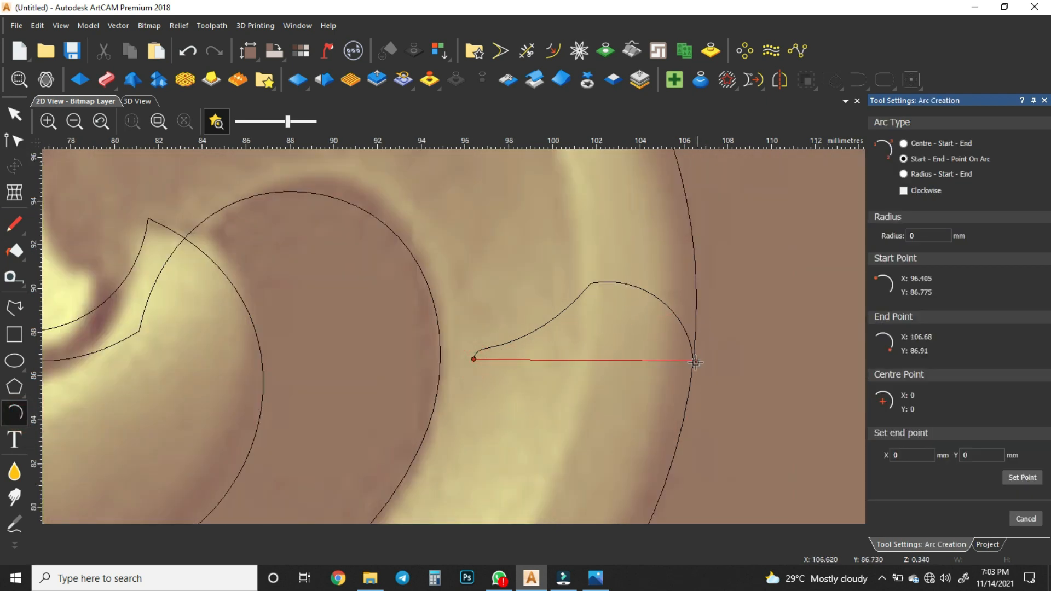
pyautogui.click(600, 283)
pyautogui.press('Escape')
pyautogui.scroll(-2, 537, 306)
pyautogui.moveTo(517, 309); pyautogui.dragTo(515, 362)
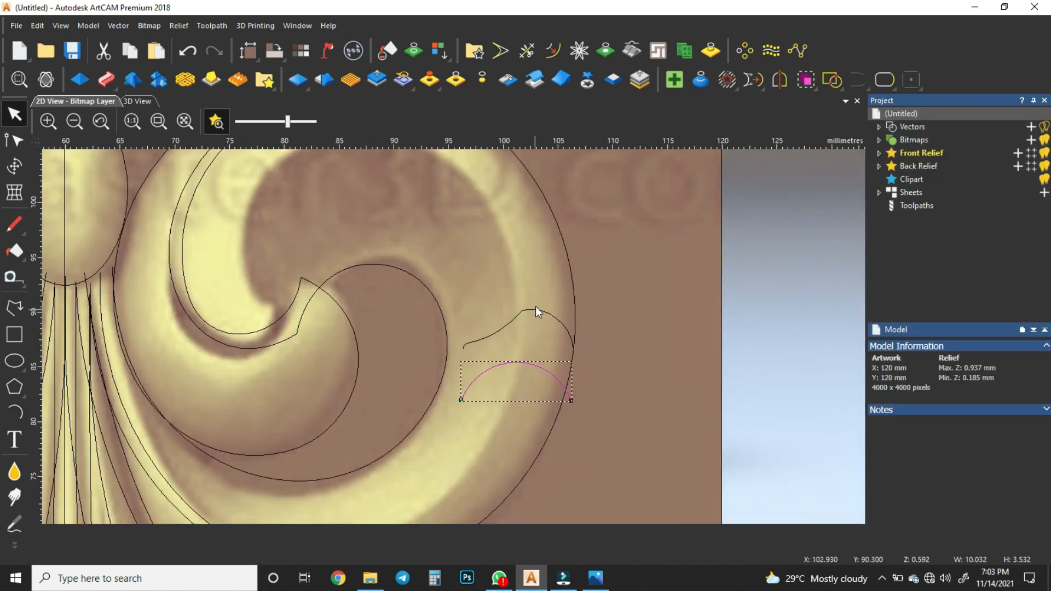
pyautogui.click(15, 411)
pyautogui.scroll(2, 471, 342)
pyautogui.click(440, 359)
pyautogui.click(659, 358)
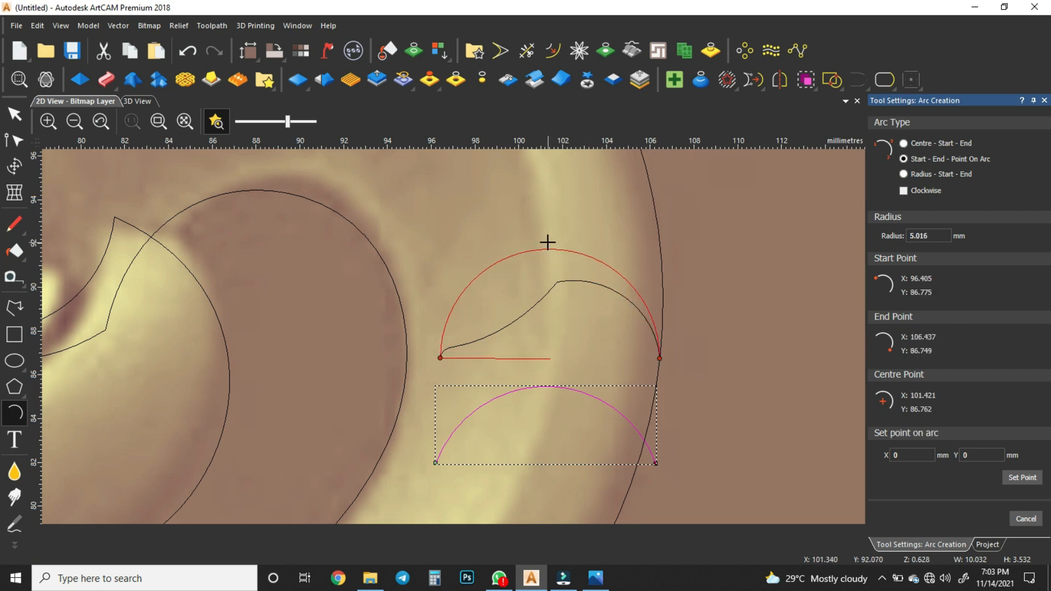
pyautogui.press('Escape')
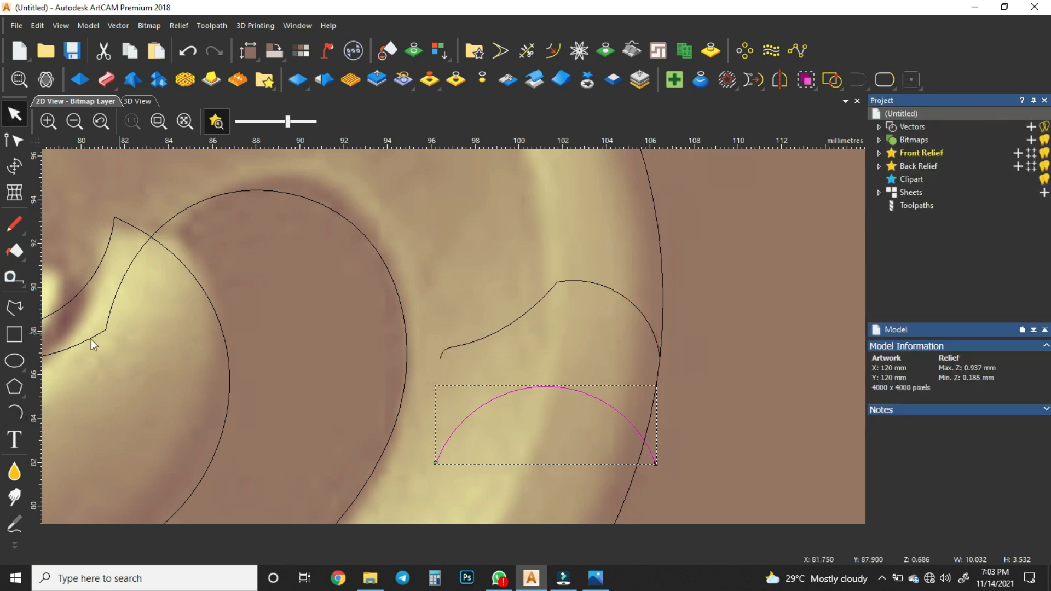
# Step: Draw an arc of about 3.9 mm radius over the profile's outer hump, from its peak node to its outer end
pyautogui.click(14, 415)
pyautogui.click(556, 281)
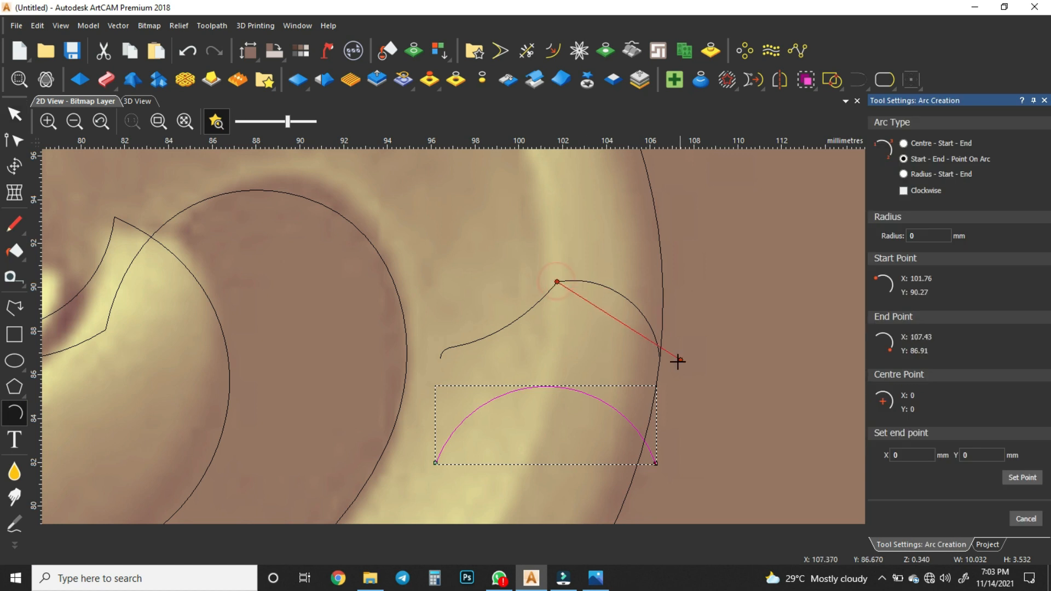
pyautogui.click(660, 358)
pyautogui.click(631, 303)
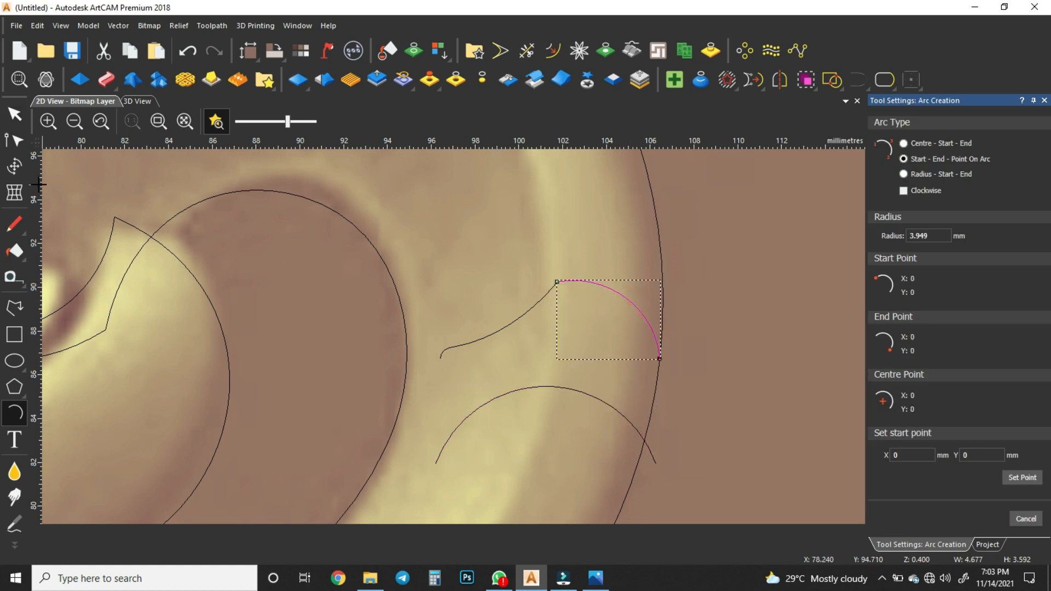
# Step: Add a vertical line from the arc's peak down to base level, and place this quarter-round profile, about 4.7 x 3.7 mm, above the other profiles
pyautogui.click(14, 307)
pyautogui.click(557, 283)
pyautogui.click(559, 361)
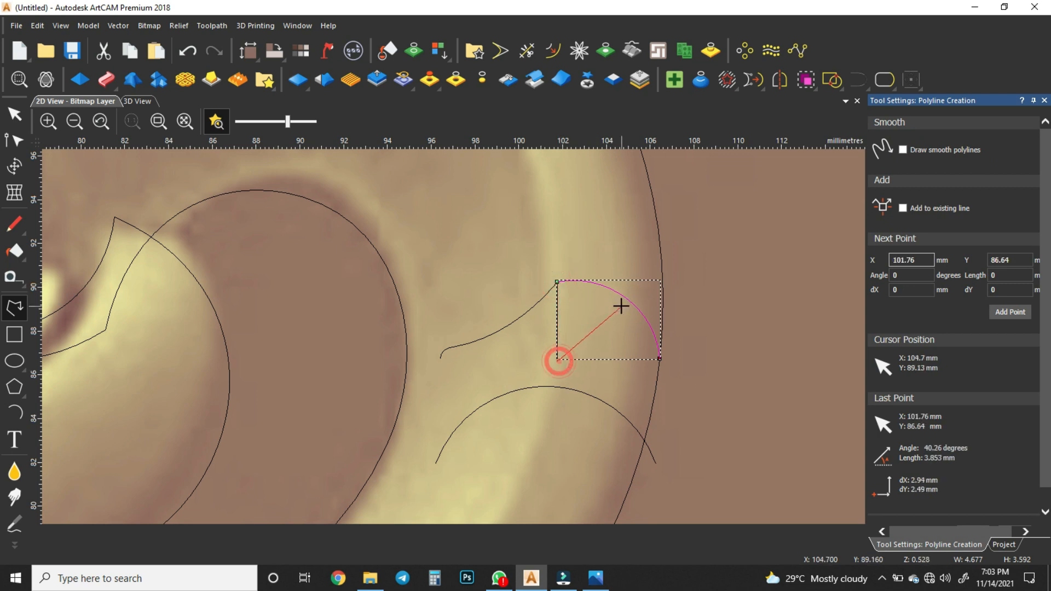
pyautogui.press('Escape')
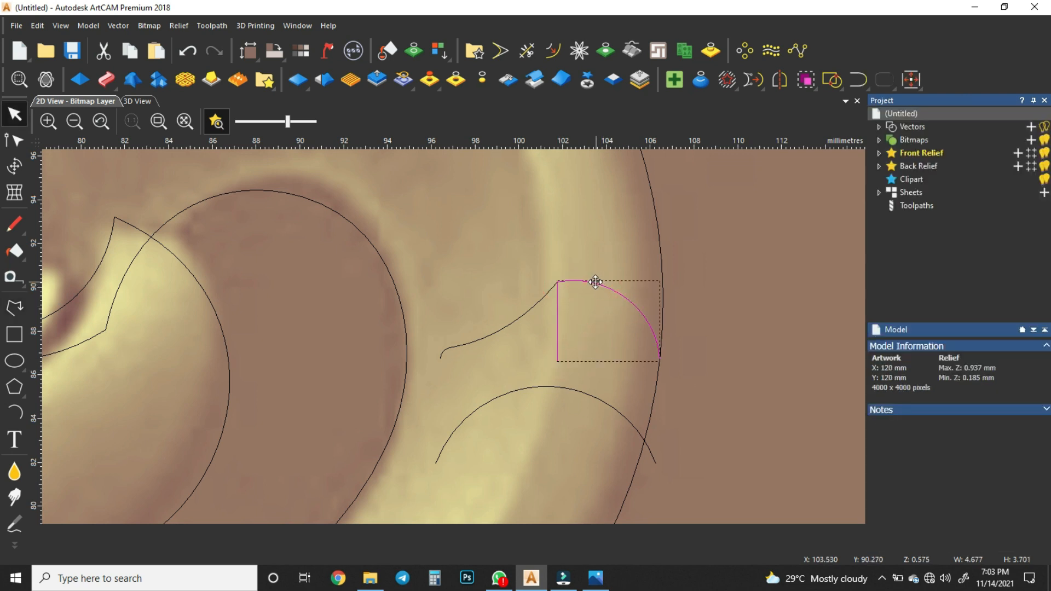
pyautogui.press('j')
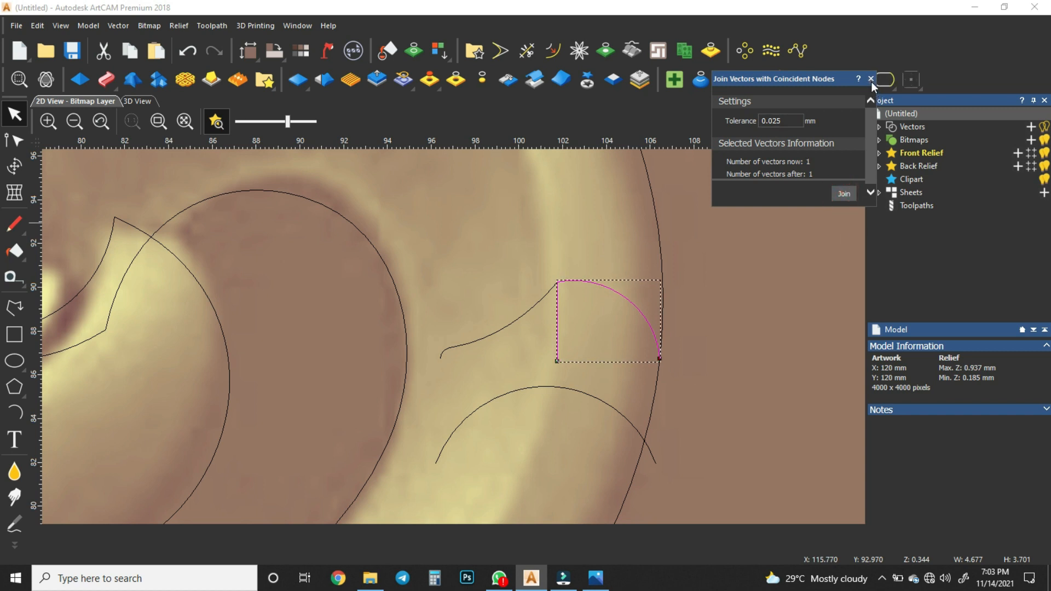
pyautogui.click(870, 79)
pyautogui.scroll(-3, 586, 258)
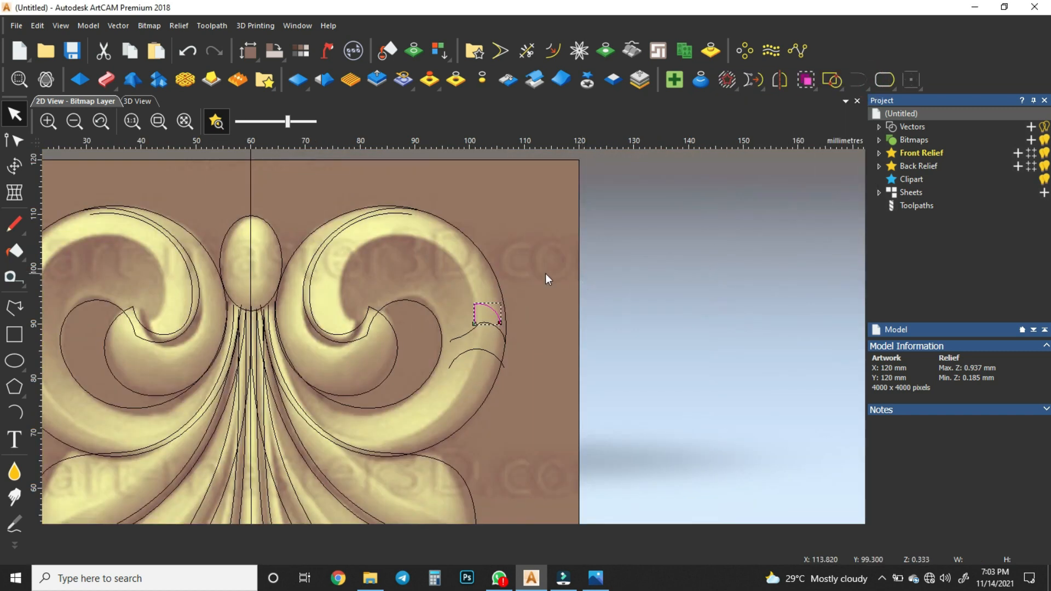
# Step: Move the three cross-section profiles together off the right scroll to the model's right edge
pyautogui.scroll(2, 545, 280)
pyautogui.click(591, 337)
pyautogui.moveTo(491, 266); pyautogui.dragTo(376, 452)
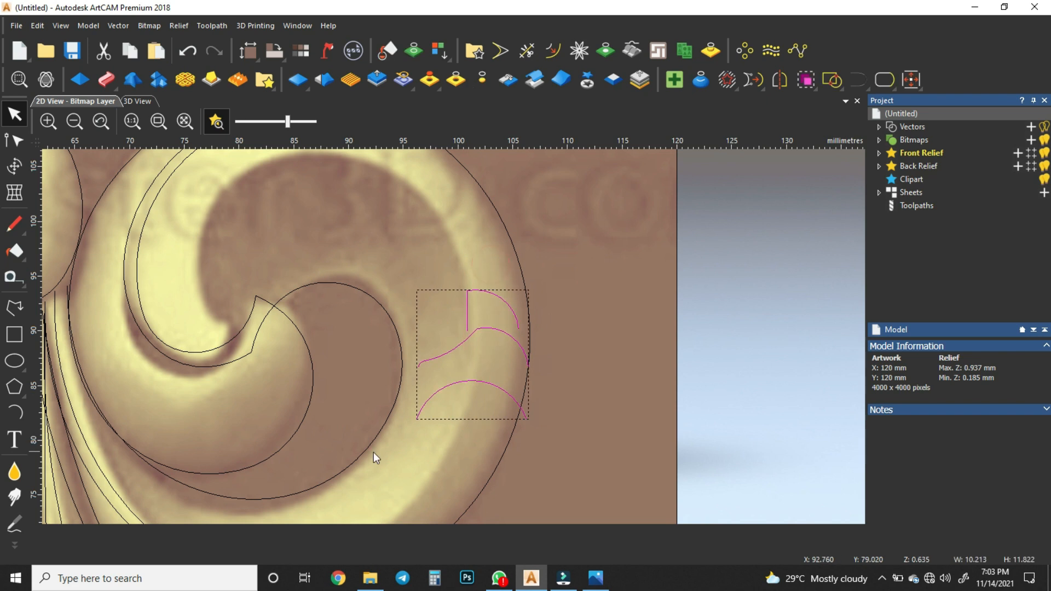
pyautogui.scroll(-3, 465, 338)
pyautogui.scroll(2, 465, 339)
pyautogui.moveTo(467, 331); pyautogui.dragTo(549, 323)
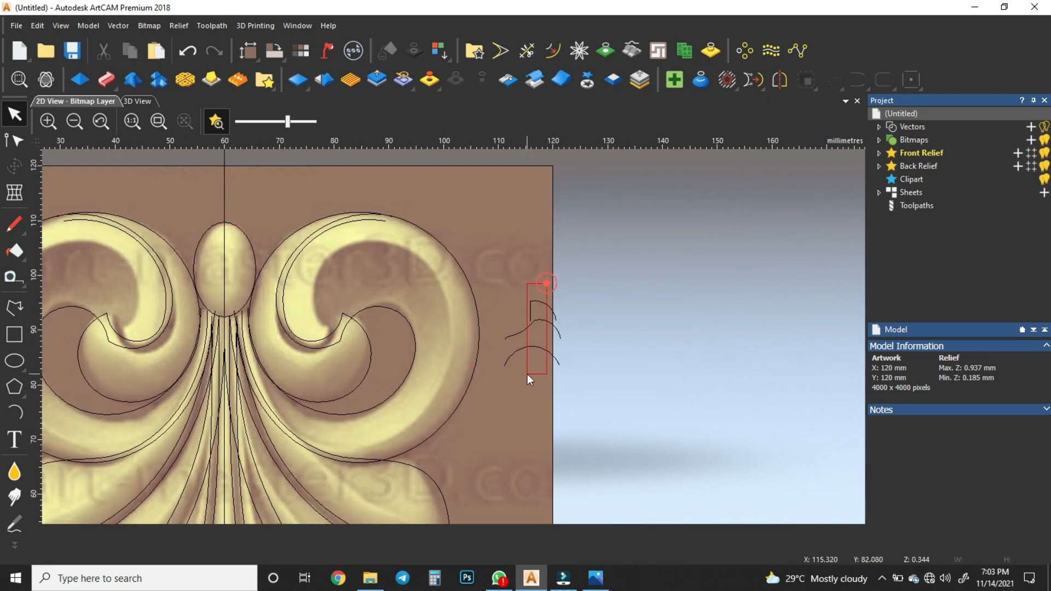
# Step: Create mirrored copies of the three cross-section profiles on their left side
pyautogui.click(191, 258)
pyautogui.click(262, 205)
pyautogui.click(612, 302)
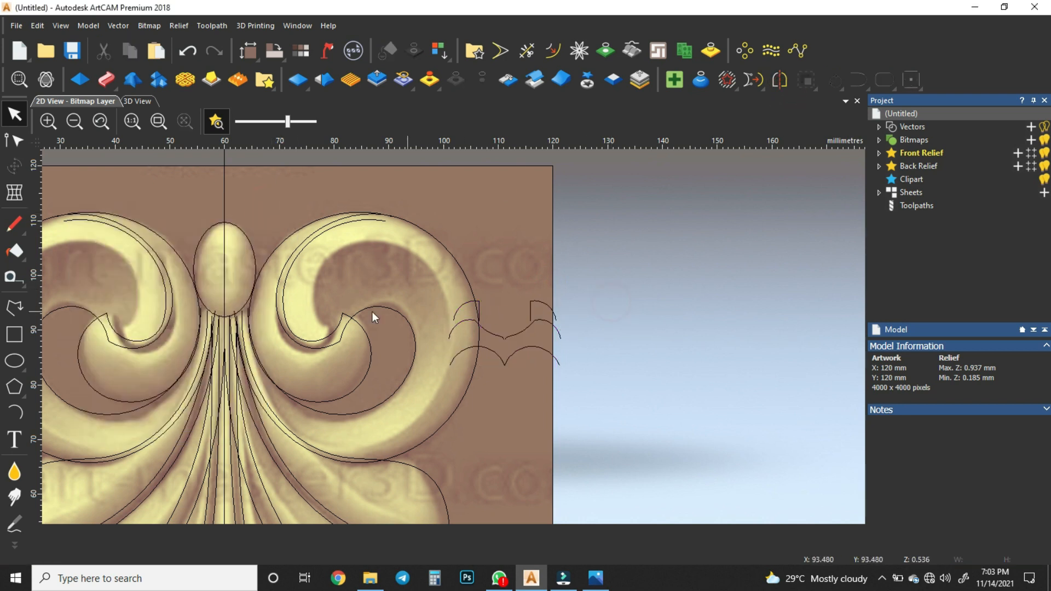
# Step: Draw an open polyline about 23.7 x 5.5 mm above the profiles, with a vertical start, a downward-sloping top and a short vertical end
pyautogui.click(13, 315)
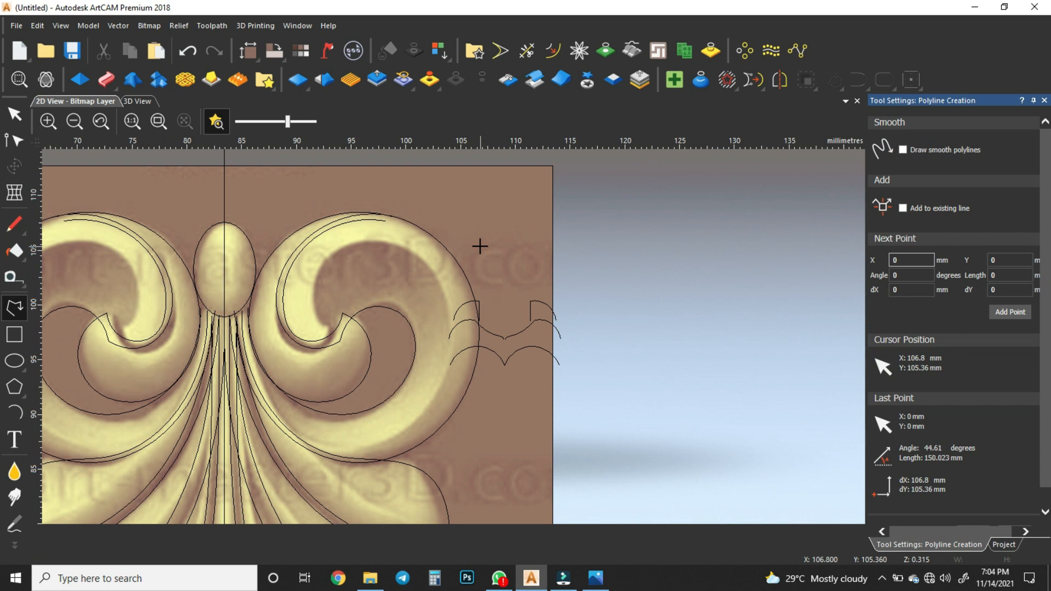
pyautogui.scroll(2, 478, 245)
pyautogui.click(470, 235)
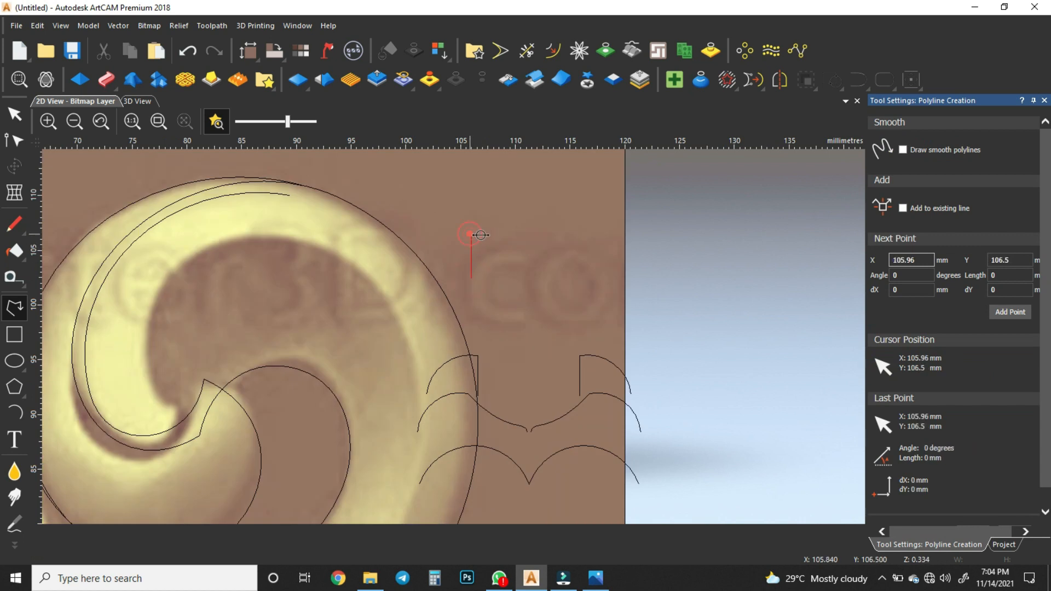
pyautogui.click(730, 266)
pyautogui.click(730, 294)
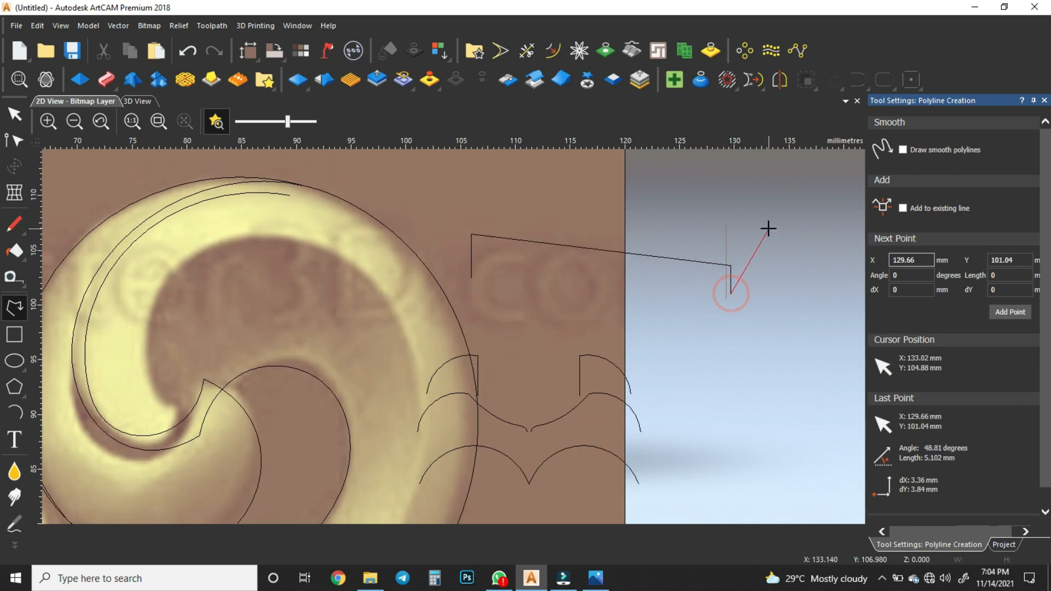
pyautogui.rightClick(767, 221)
pyautogui.click(549, 242)
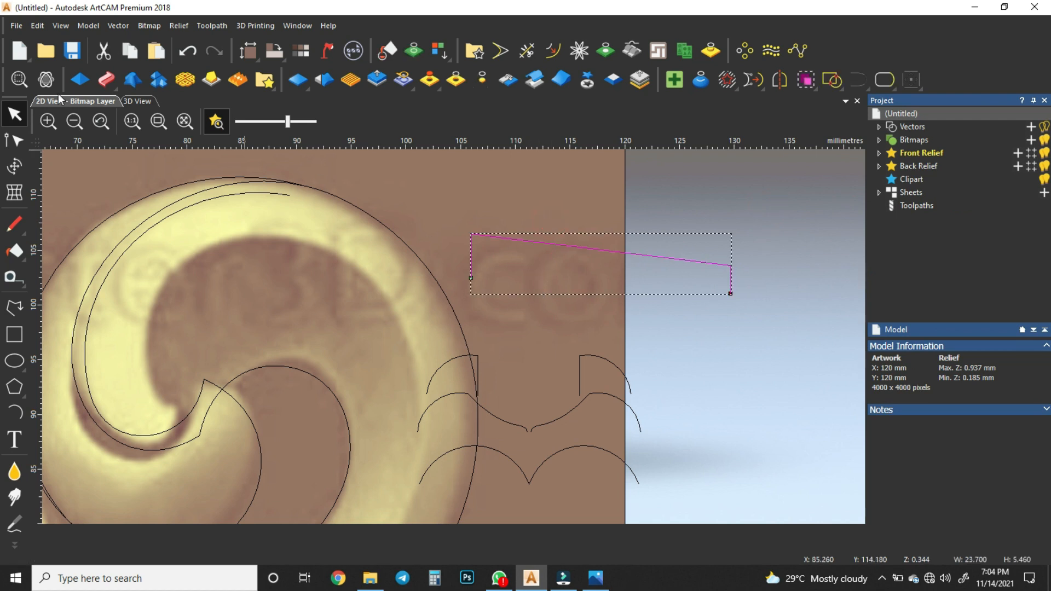
# Step: Raise the two nodes at the polyline's right end until its lower end is level with the left base
pyautogui.click(15, 141)
pyautogui.moveTo(705, 246); pyautogui.dragTo(738, 318)
pyautogui.press('Up')
pyautogui.press('Up')
pyautogui.press('Up')
pyautogui.press('Up')
pyautogui.press('Up')
pyautogui.press('Up')
pyautogui.press('Up')
pyautogui.press('Up')
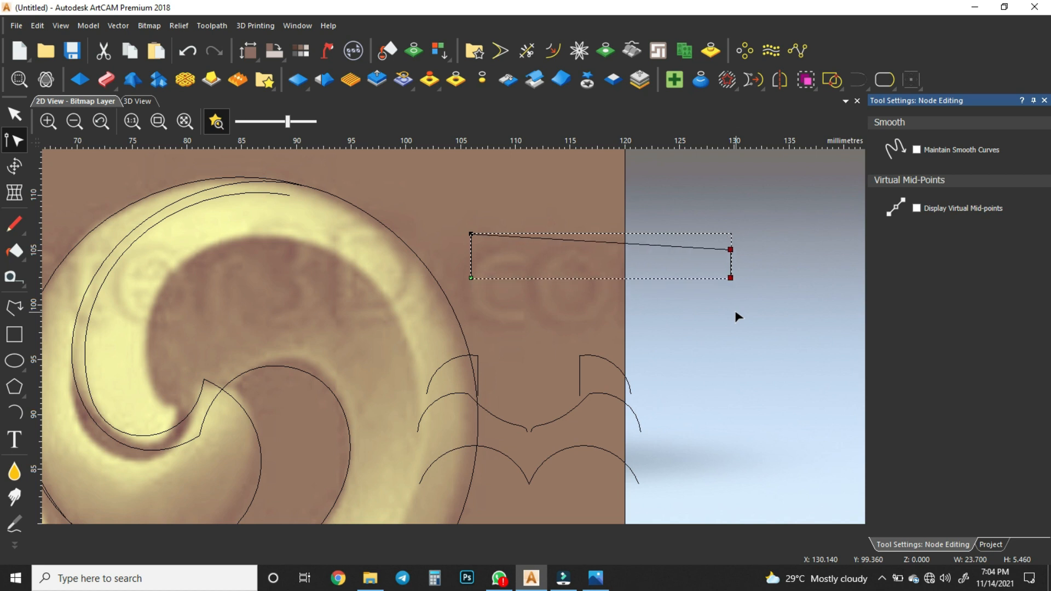
pyautogui.click(740, 311)
pyautogui.scroll(-5, 471, 328)
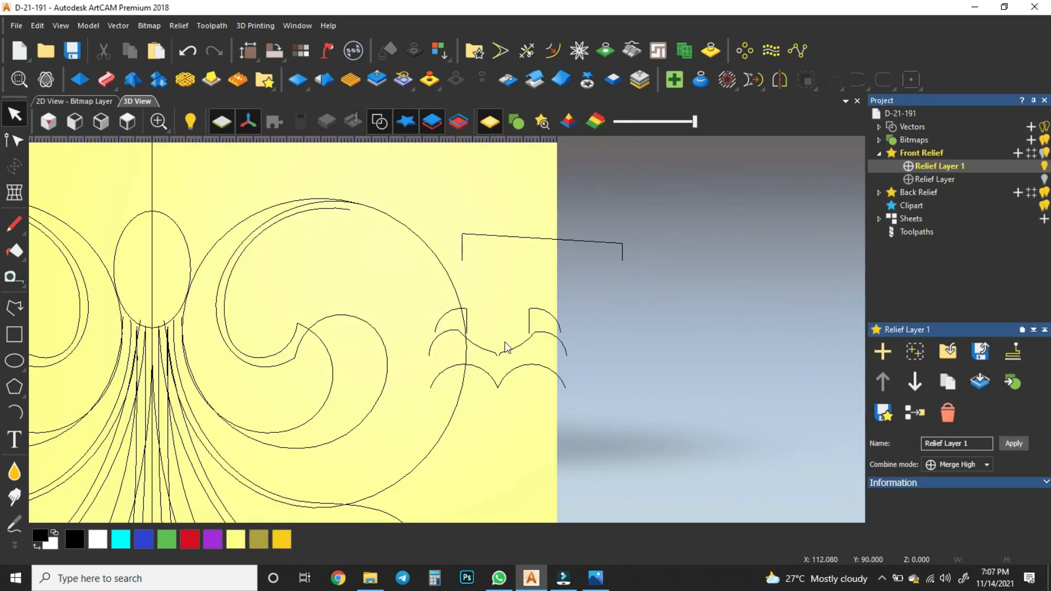
# Step: Set up a Two Rail Sweep along the right scroll's inner and outer curves, using the mirrored hollow-and-hump profile as cross section
pyautogui.click(104, 83)
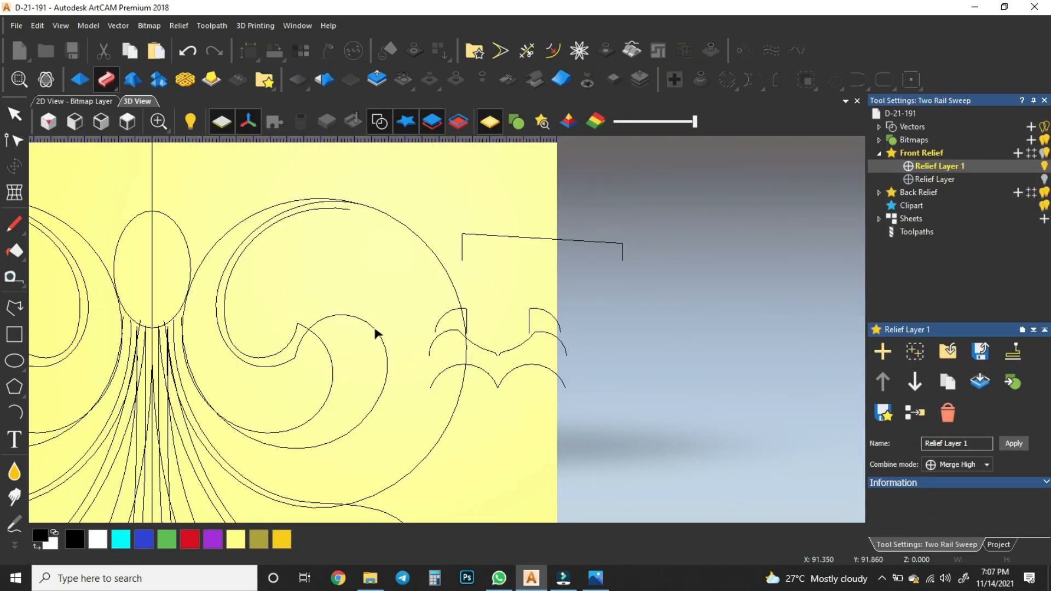
pyautogui.click(380, 329)
pyautogui.keyDown('shift'); pyautogui.click(448, 286); pyautogui.keyUp('shift')
pyautogui.click(956, 150)
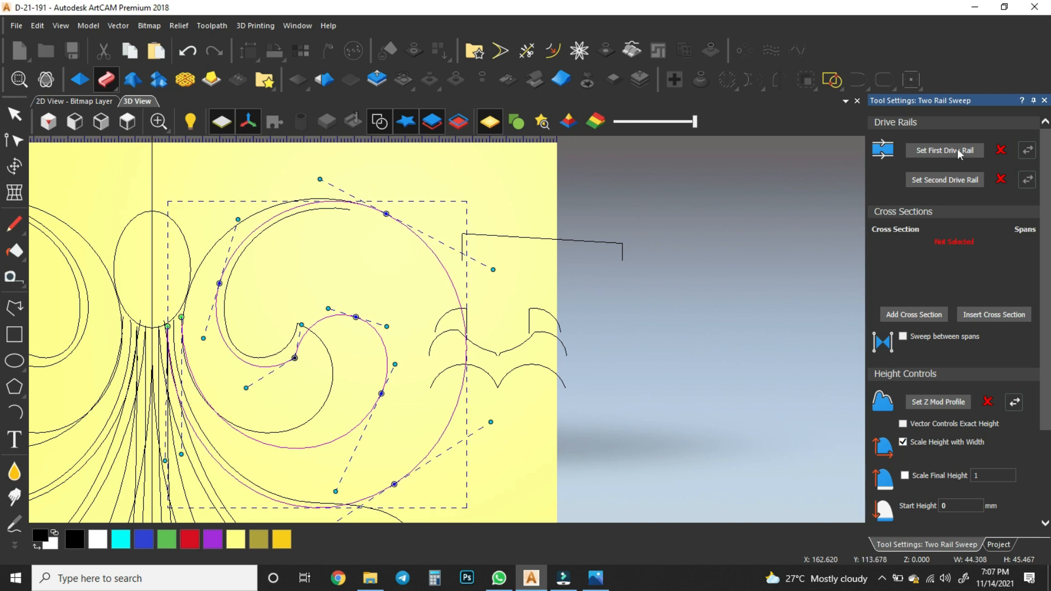
pyautogui.click(482, 347)
pyautogui.click(912, 314)
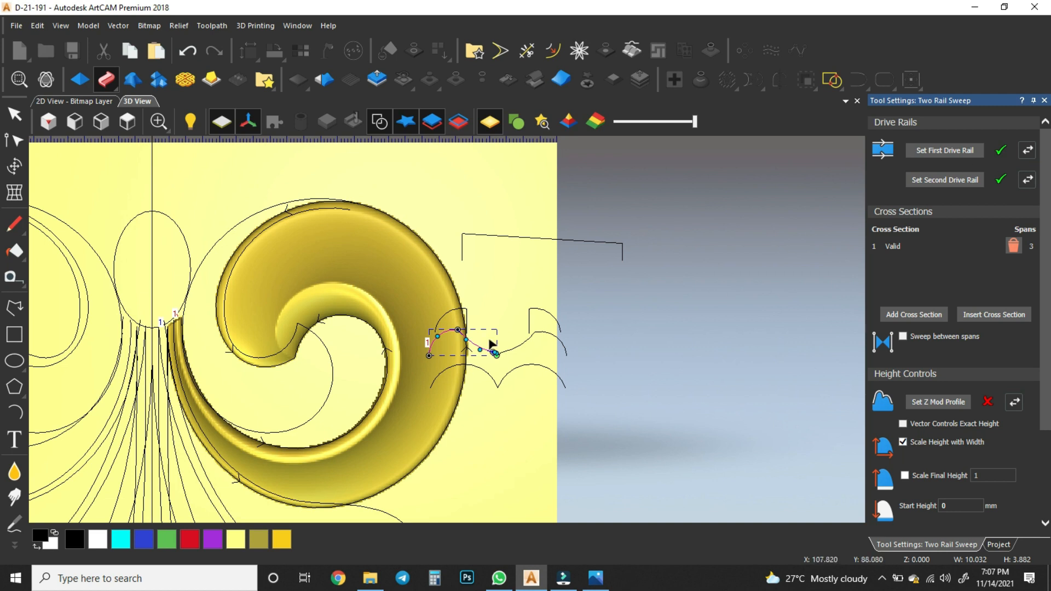
# Step: Reassign the sweep's drive rails with the scroll's outer curve first and its inner curve second
pyautogui.click(373, 335)
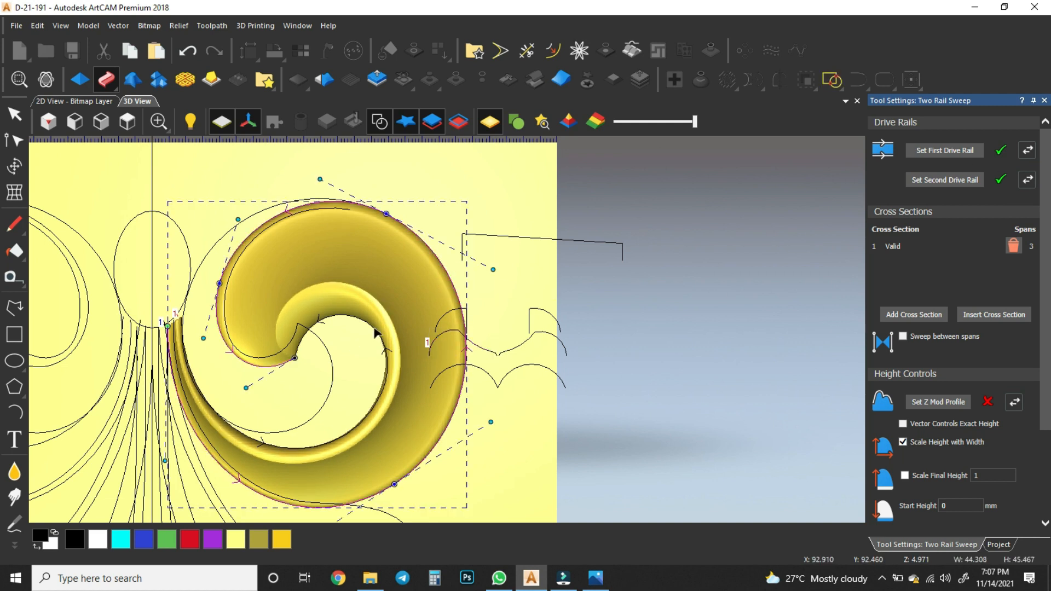
pyautogui.keyDown('shift'); pyautogui.click(373, 328); pyautogui.keyUp('shift')
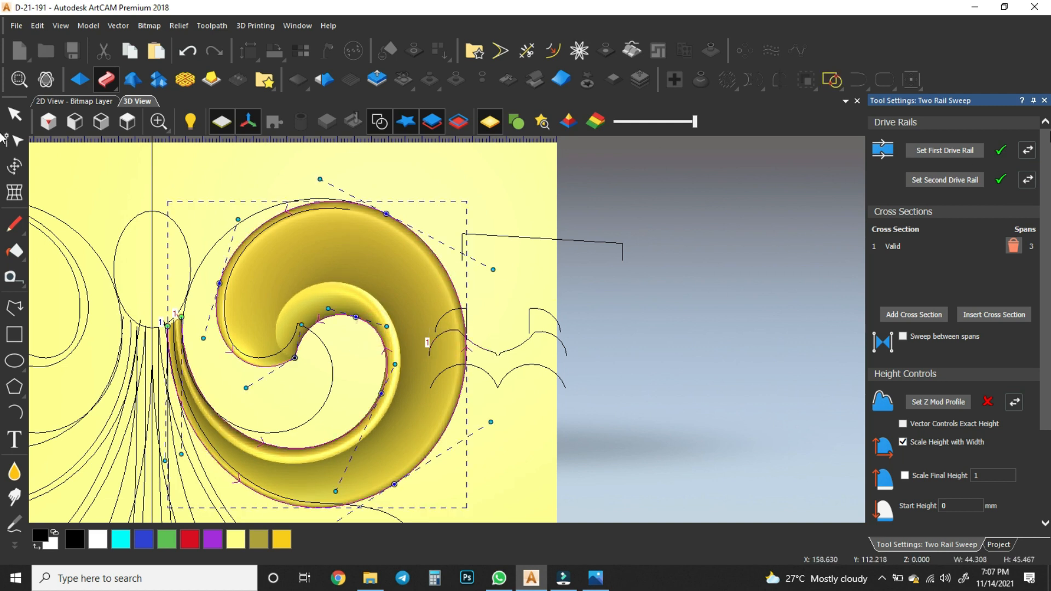
pyautogui.click(972, 153)
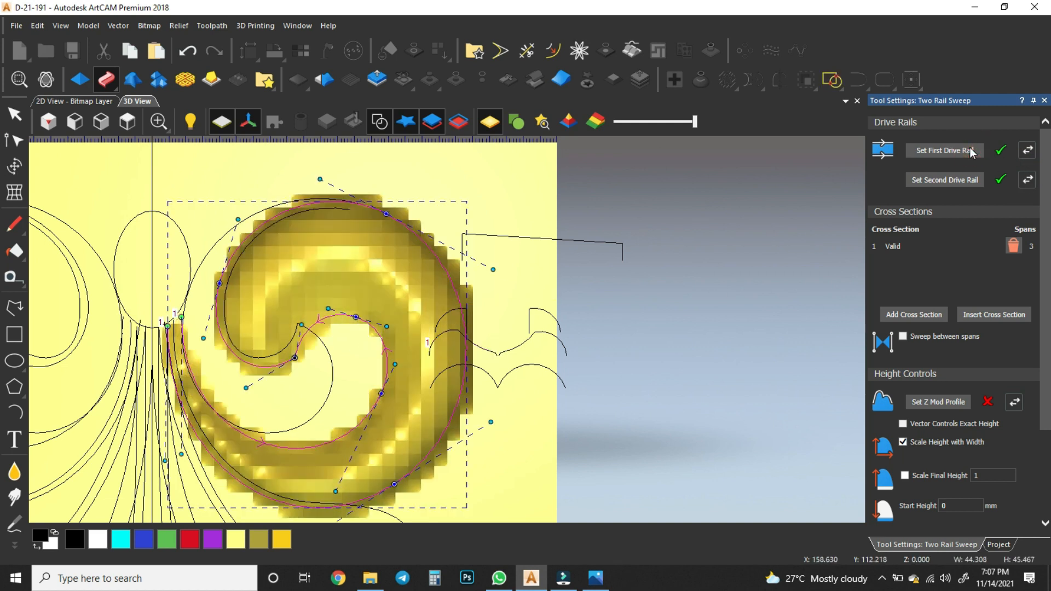
# Step: Add the hollow-and-hump profile as second and third cross sections, and position the second at the inner rail's right side
pyautogui.click(491, 354)
pyautogui.click(899, 314)
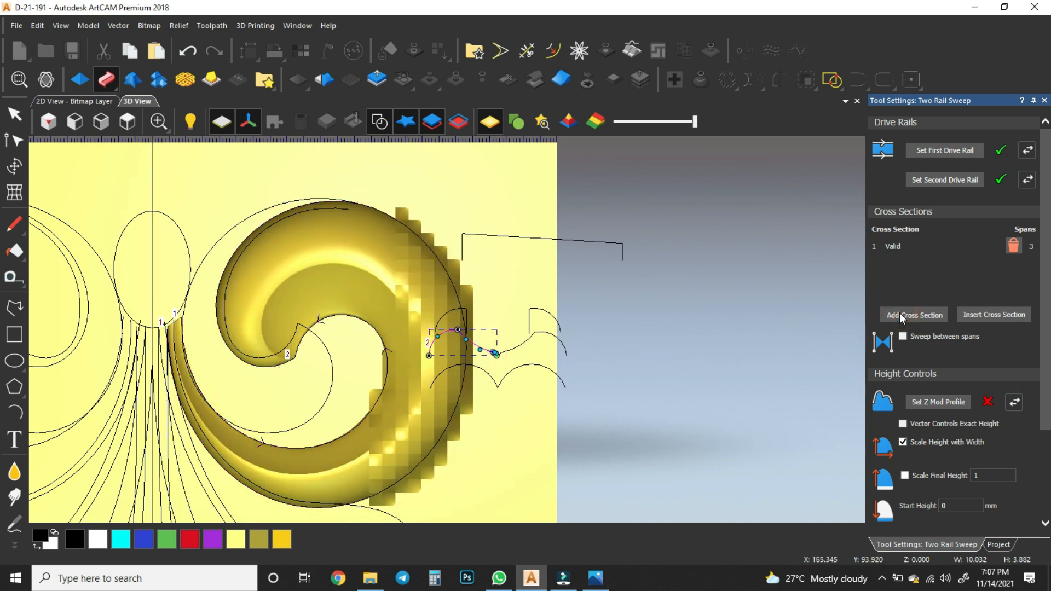
pyautogui.click(899, 314)
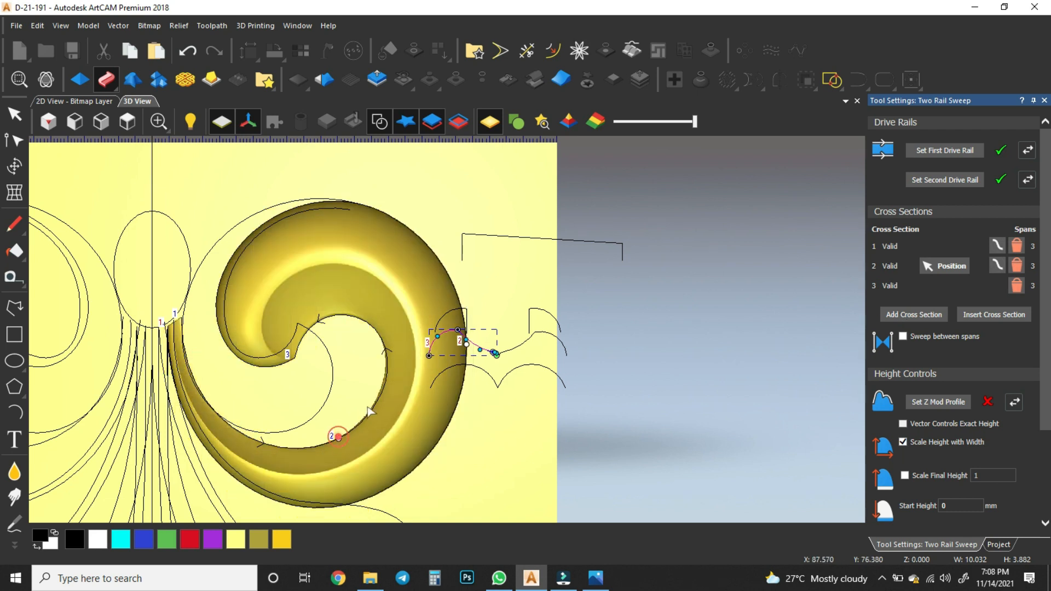
pyautogui.moveTo(338, 440); pyautogui.dragTo(387, 364)
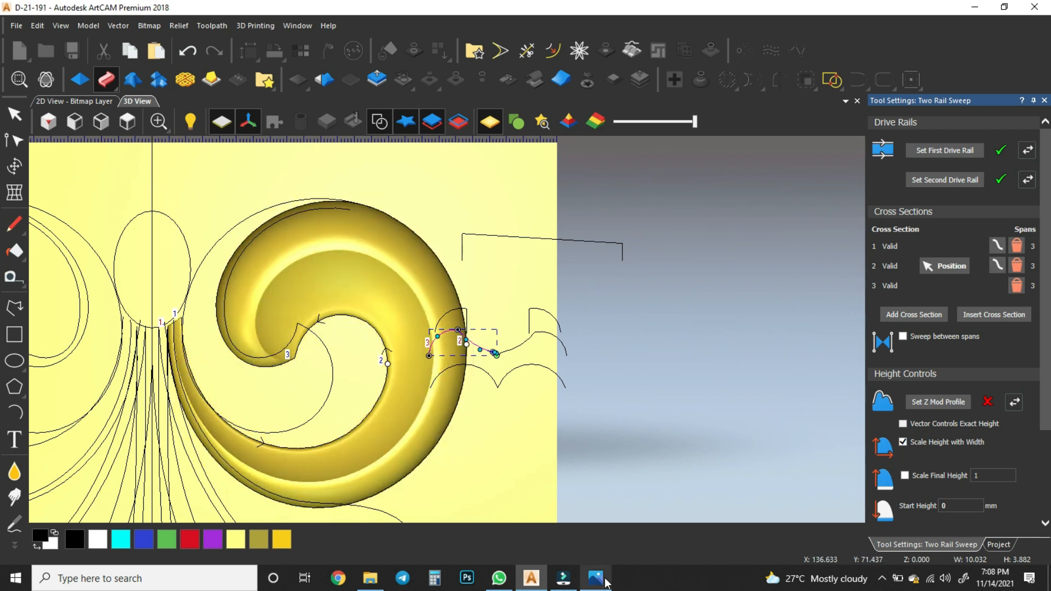
# Step: Compare the scroll with the reference ornament in Photos and return to ArtCAM to inspect the rail starts beneath the oval
pyautogui.click(596, 577)
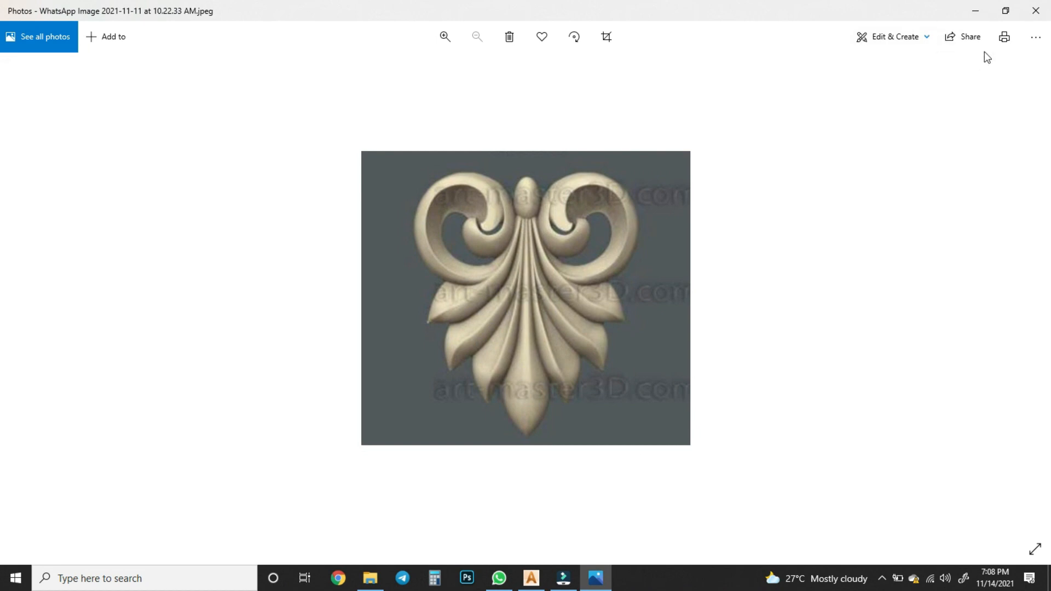
pyautogui.click(975, 11)
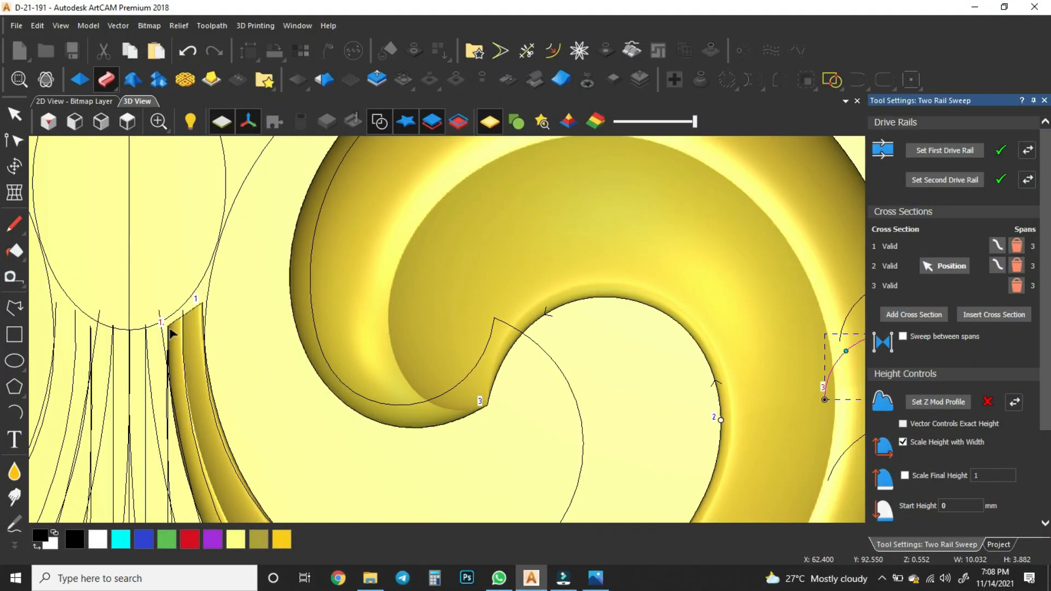
pyautogui.click(168, 325)
pyautogui.scroll(-5, 188, 331)
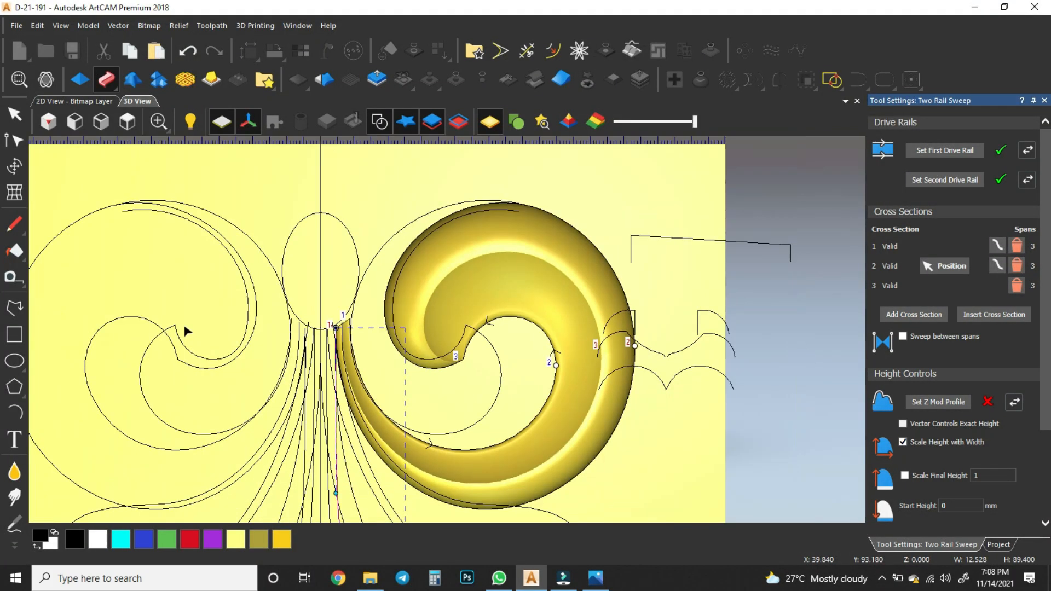
pyautogui.scroll(3, 403, 411)
pyautogui.click(435, 355)
pyautogui.scroll(3, 403, 281)
pyautogui.click(382, 251)
pyautogui.scroll(-4, 381, 251)
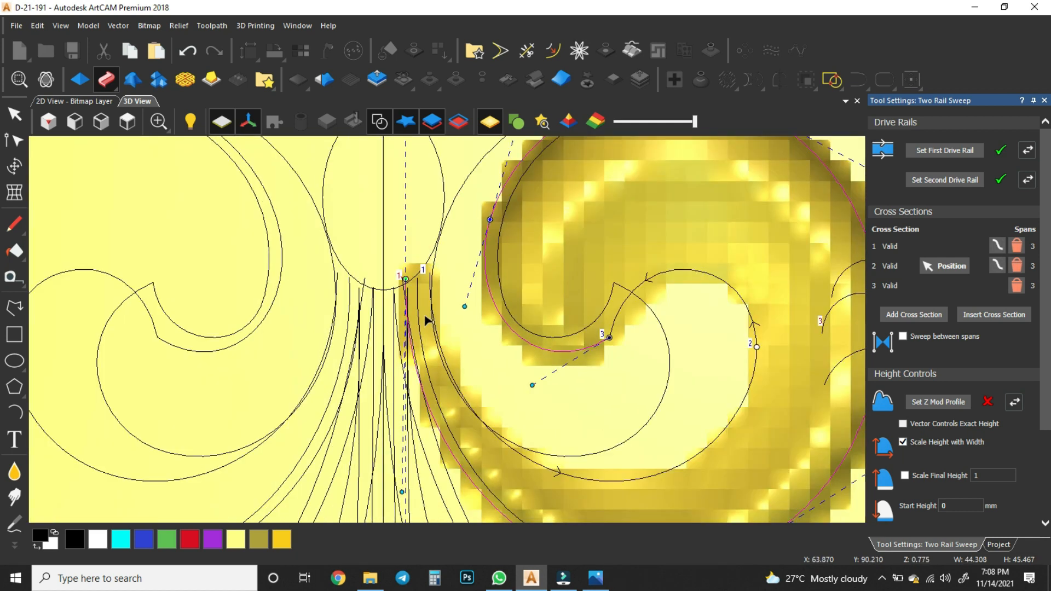
pyautogui.scroll(2, 492, 342)
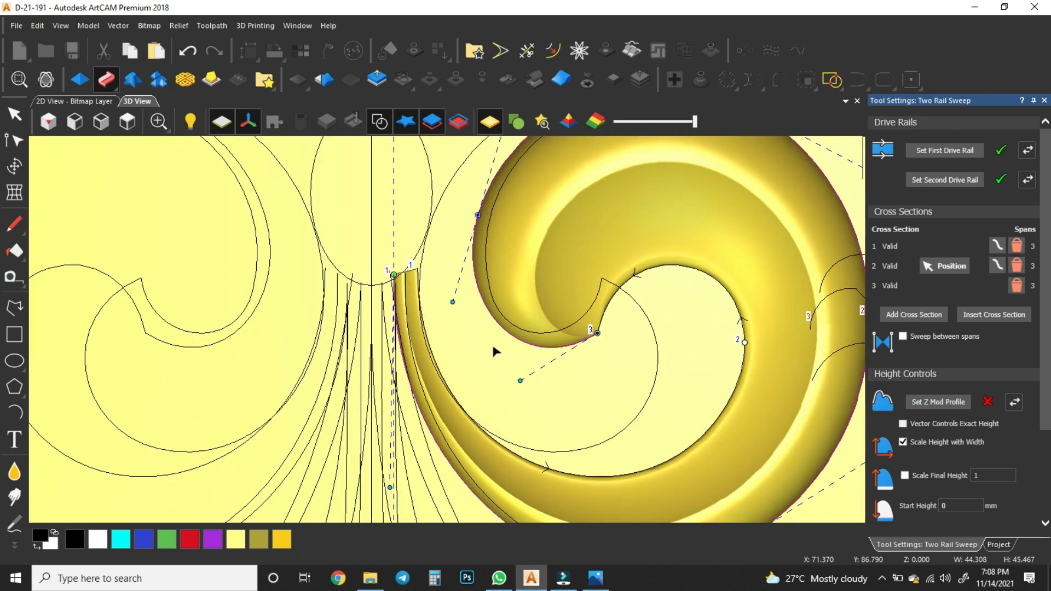
# Step: Move the start node of the scroll's inner curve up to the oval's edge and adjust its control handle to smooth the first span
pyautogui.click(584, 479)
pyautogui.moveTo(417, 267); pyautogui.dragTo(418, 253)
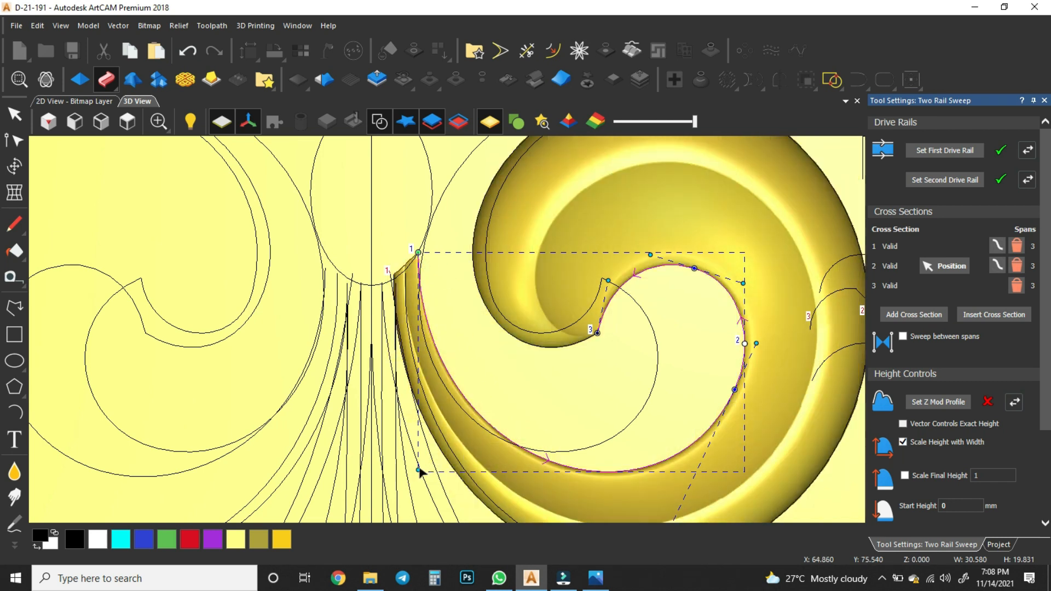
pyautogui.moveTo(419, 468); pyautogui.dragTo(428, 471)
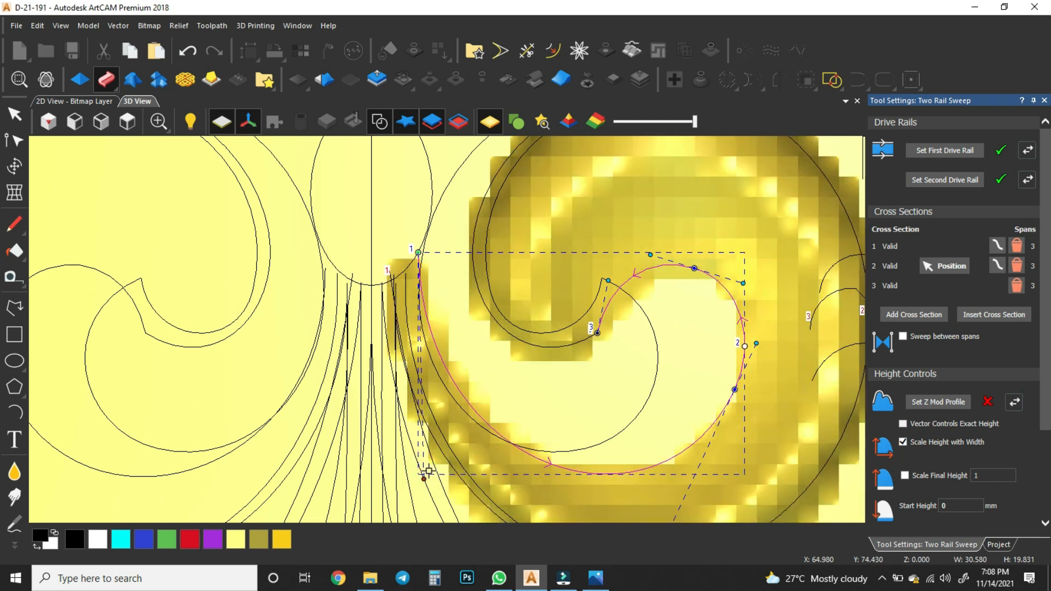
pyautogui.scroll(-5, 563, 419)
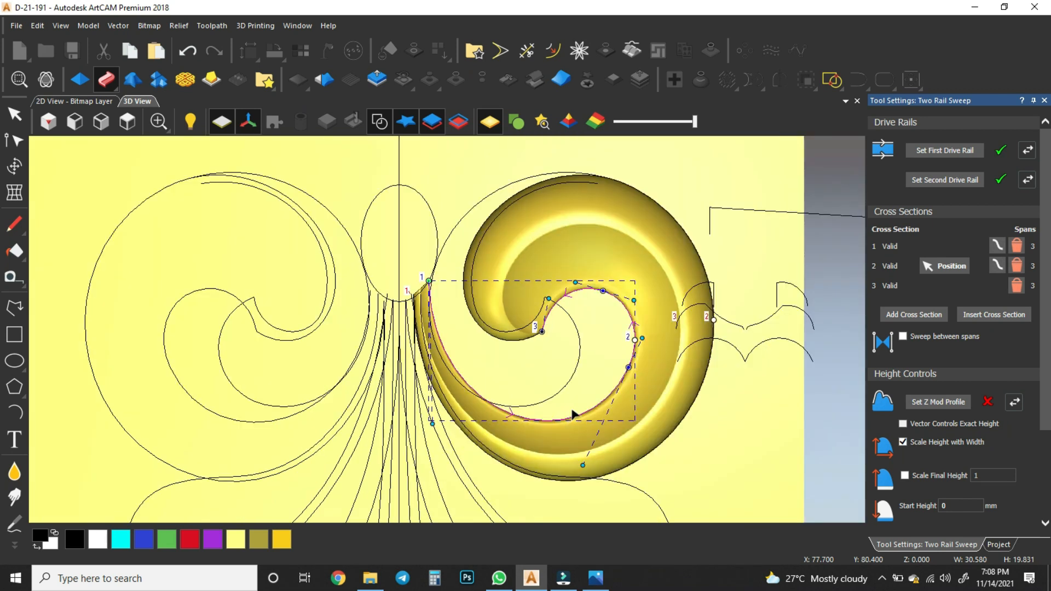
pyautogui.scroll(3, 531, 351)
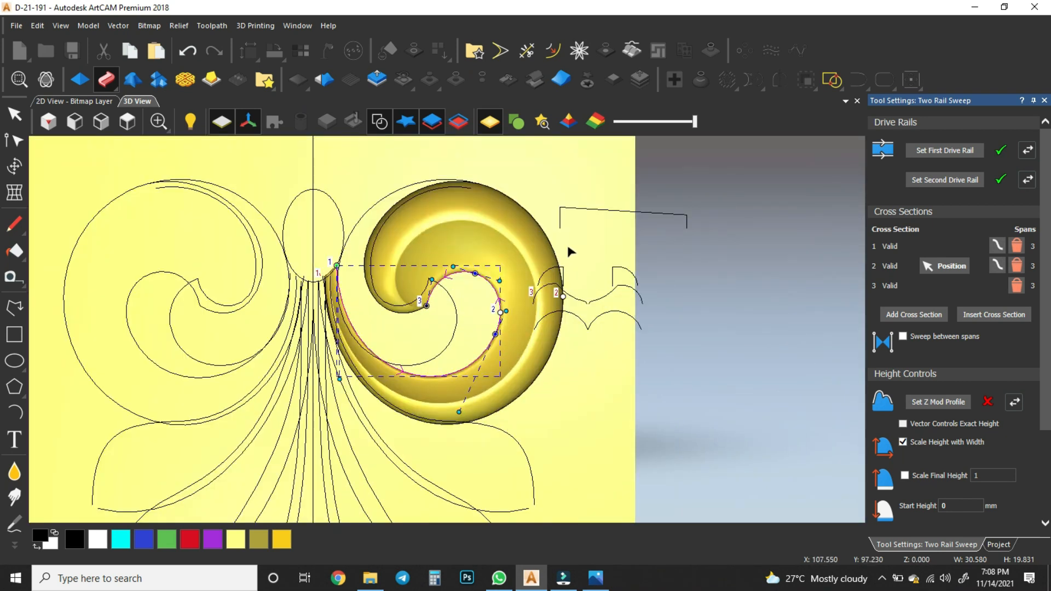
# Step: Turn off Scale Height with Width for the sweep and enable Scale Final Height with a value of 6
pyautogui.moveTo(1045, 354); pyautogui.dragTo(1044, 441)
pyautogui.click(902, 320)
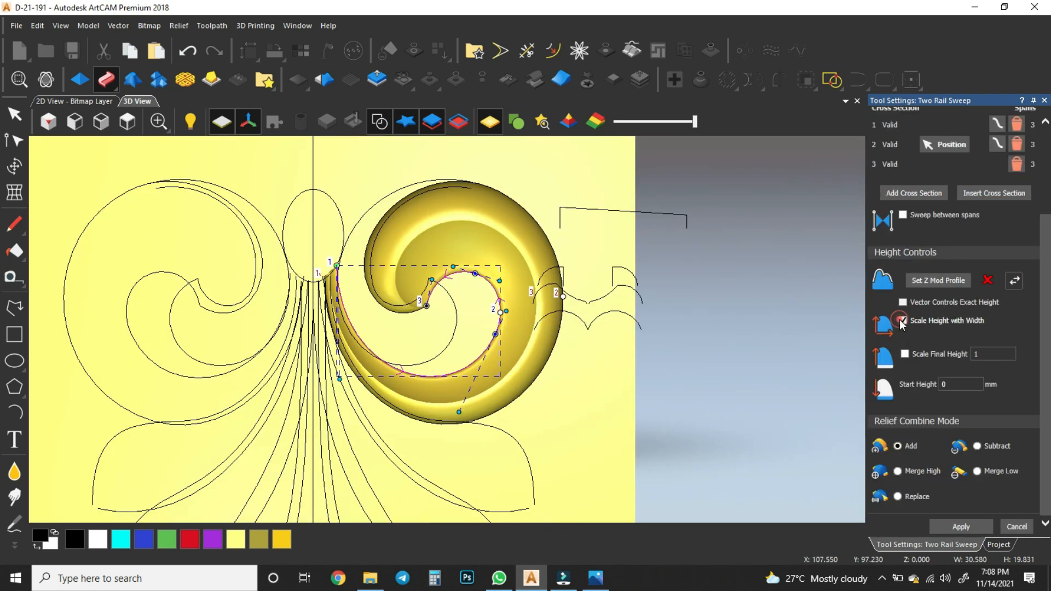
pyautogui.click(904, 354)
pyautogui.click(974, 354)
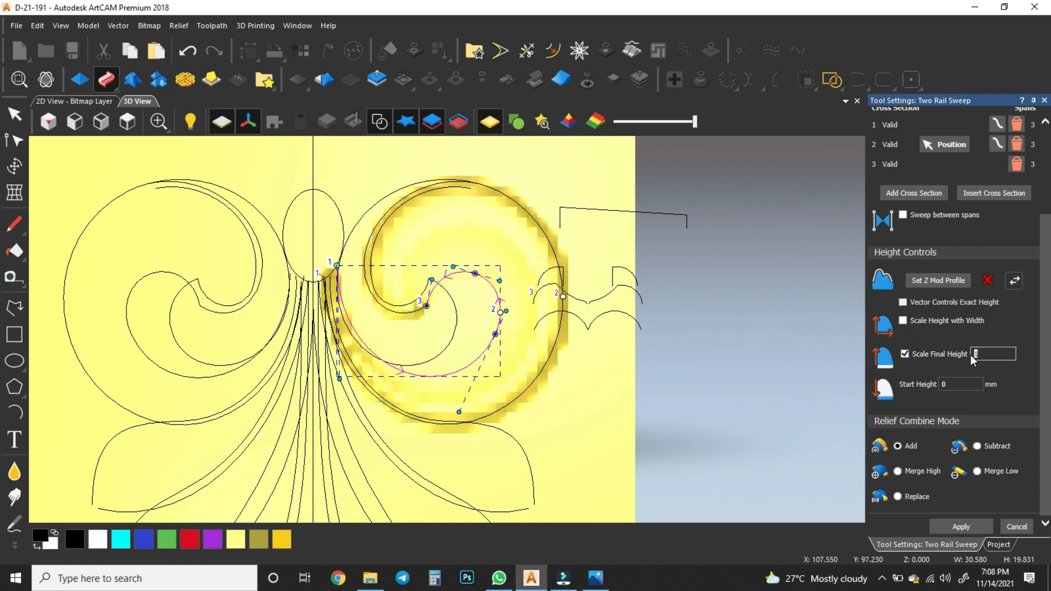
pyautogui.write('8')
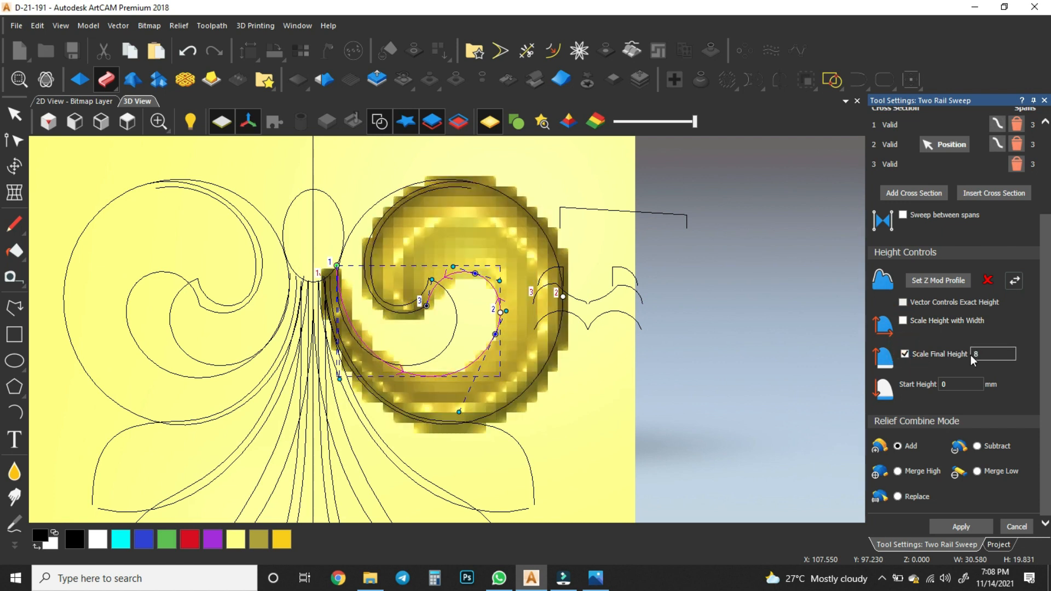
pyautogui.doubleClick(974, 354)
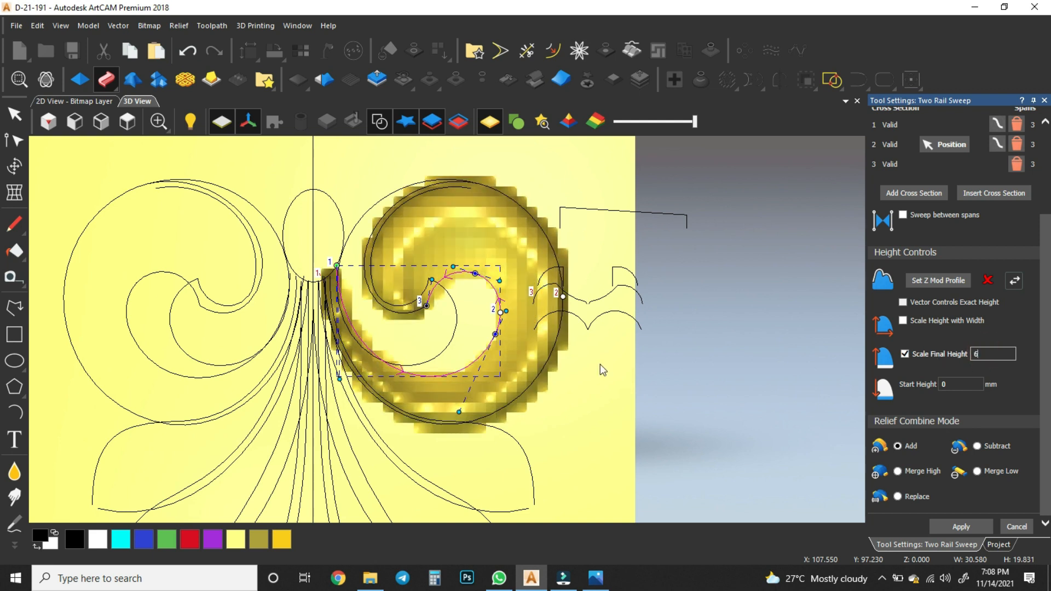
pyautogui.scroll(-1, 399, 298)
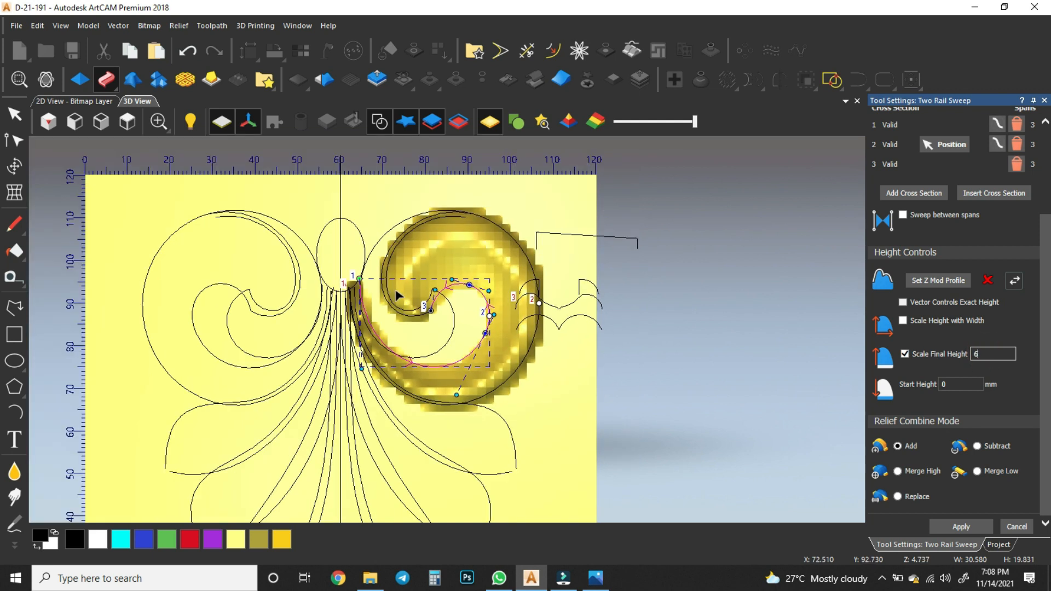
pyautogui.scroll(1, 393, 333)
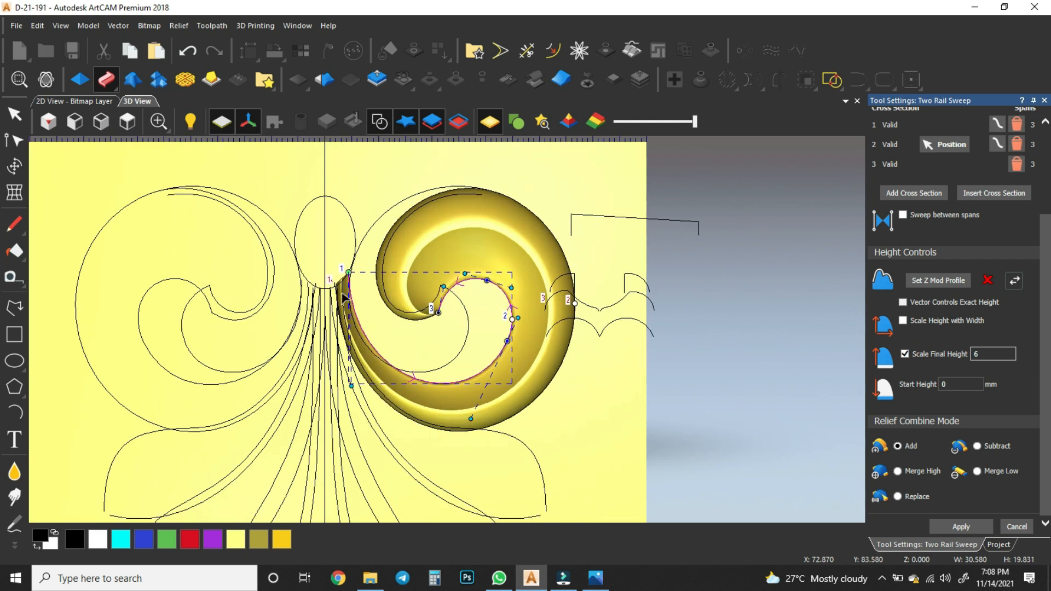
pyautogui.scroll(1, 344, 290)
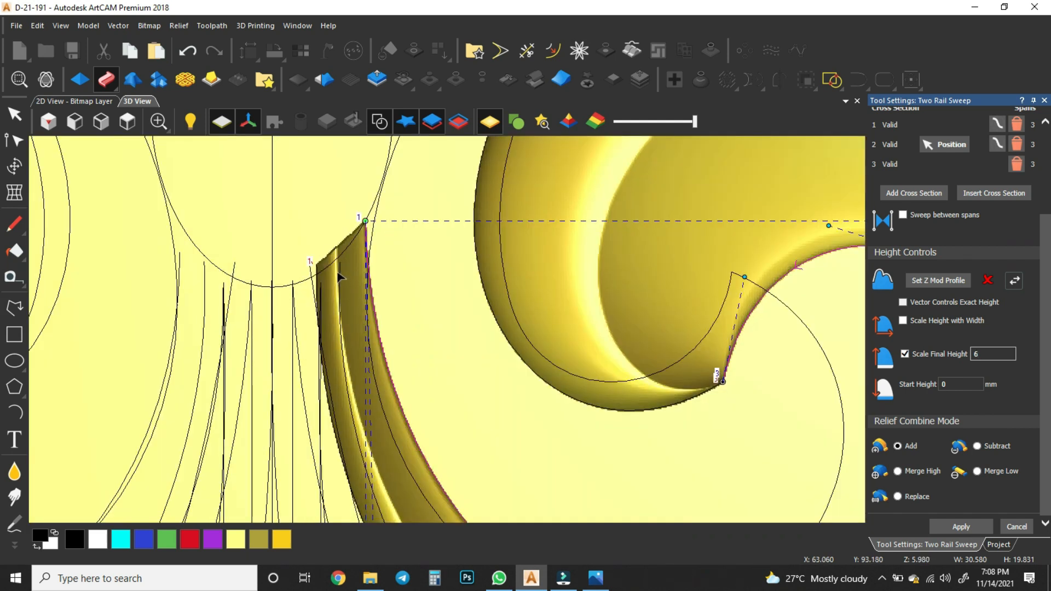
pyautogui.scroll(-2, 339, 277)
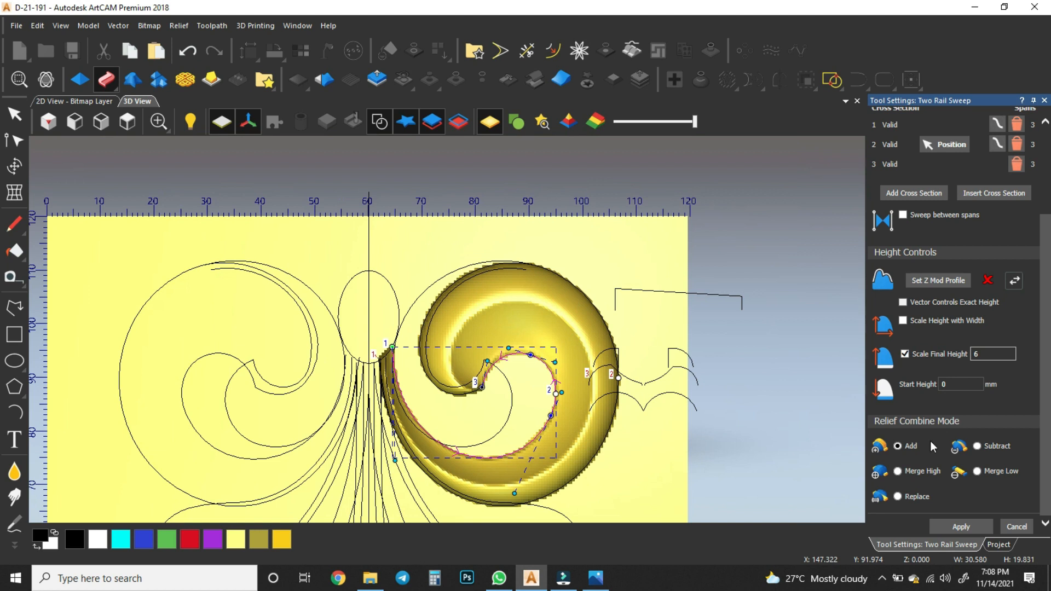
# Step: Assign the open sloping polyline as the sweep's Z Mod Profile and reverse its direction
pyautogui.click(679, 296)
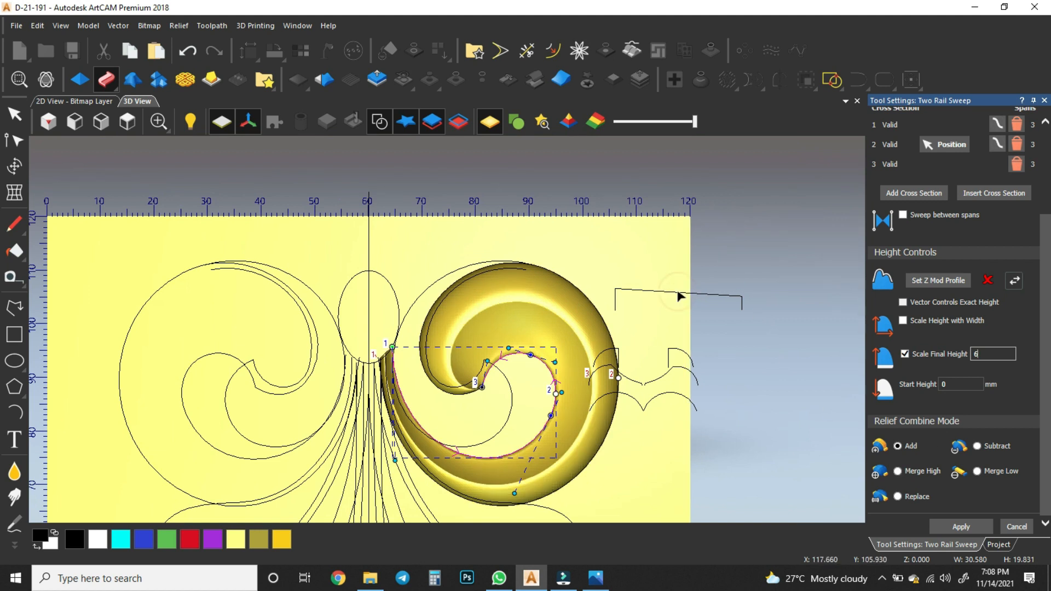
pyautogui.click(679, 296)
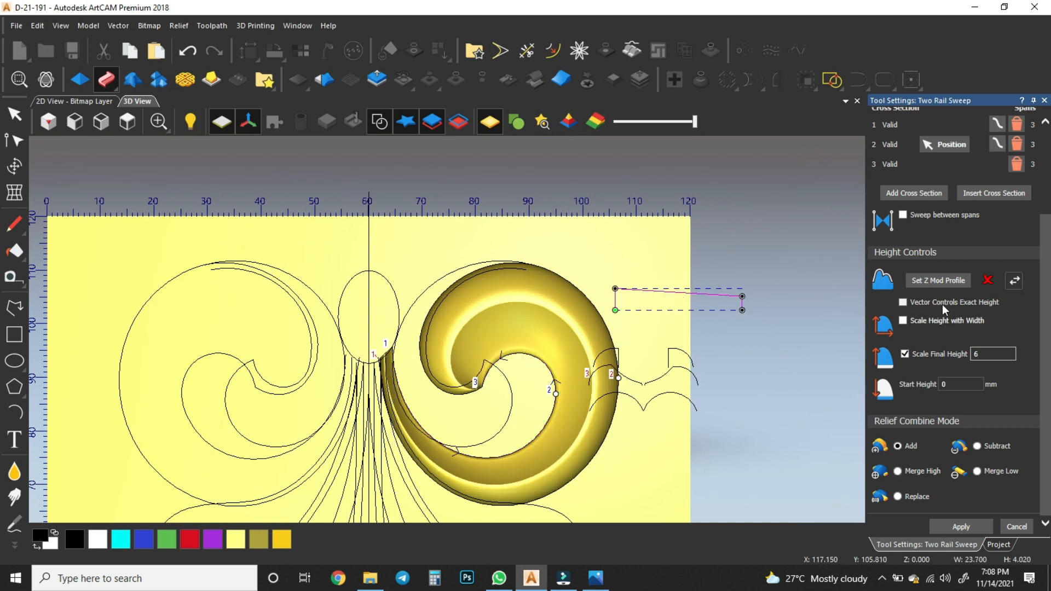
pyautogui.click(941, 284)
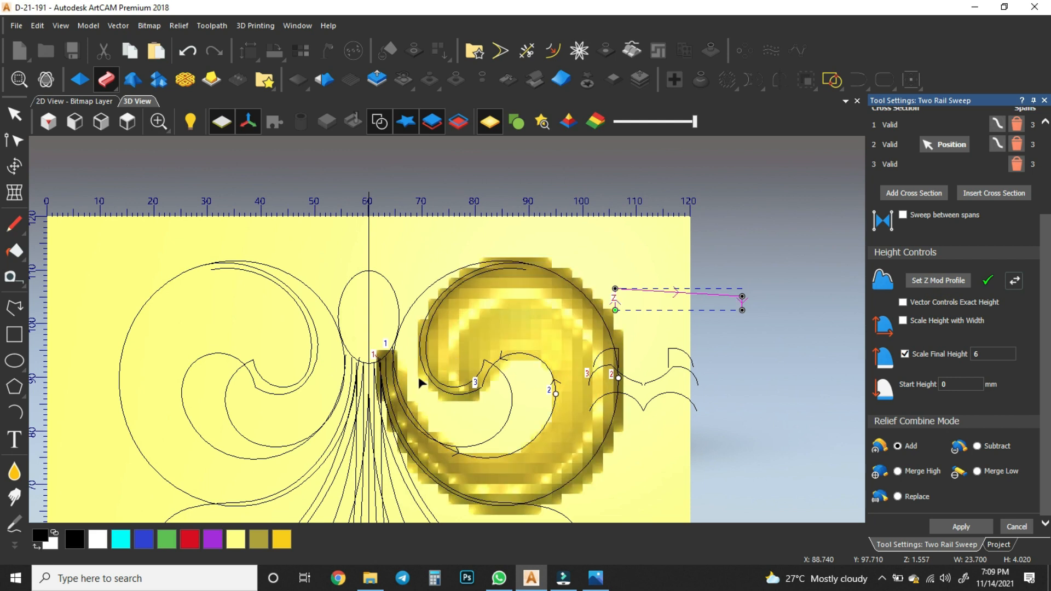
pyautogui.scroll(2, 398, 382)
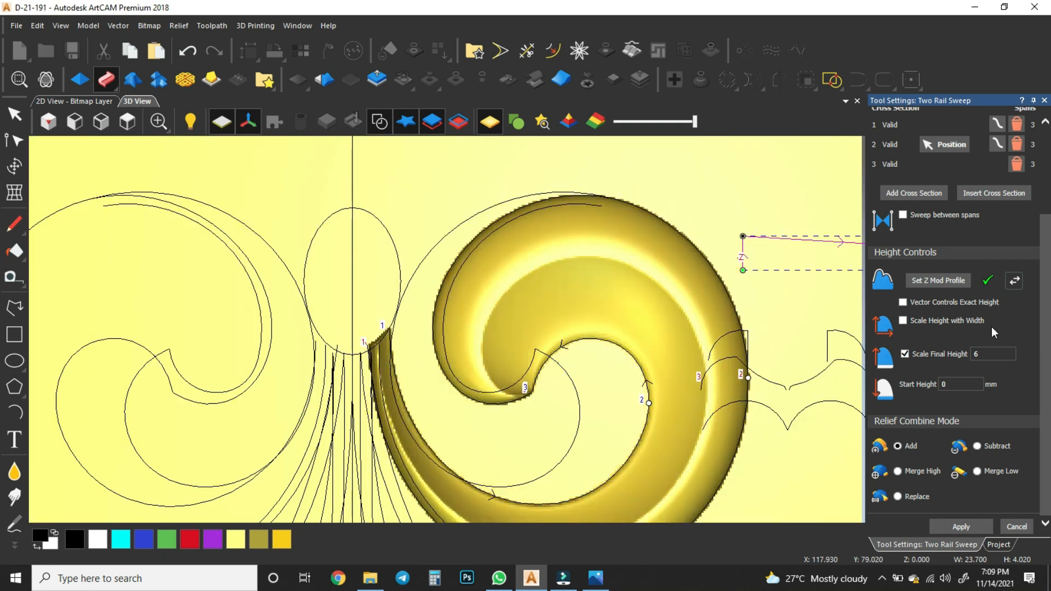
pyautogui.click(1015, 281)
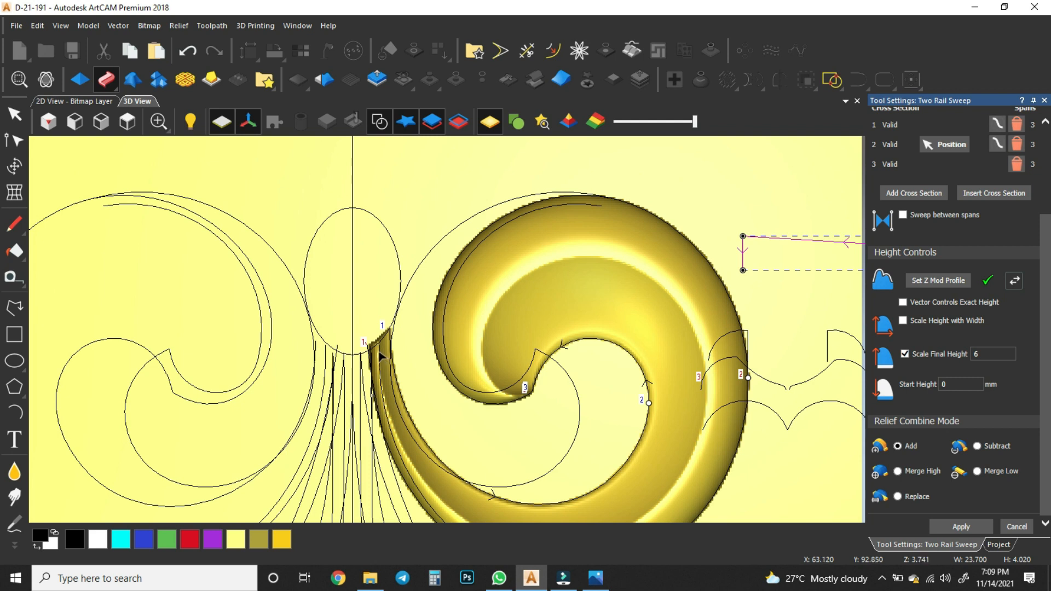
pyautogui.scroll(-2, 380, 356)
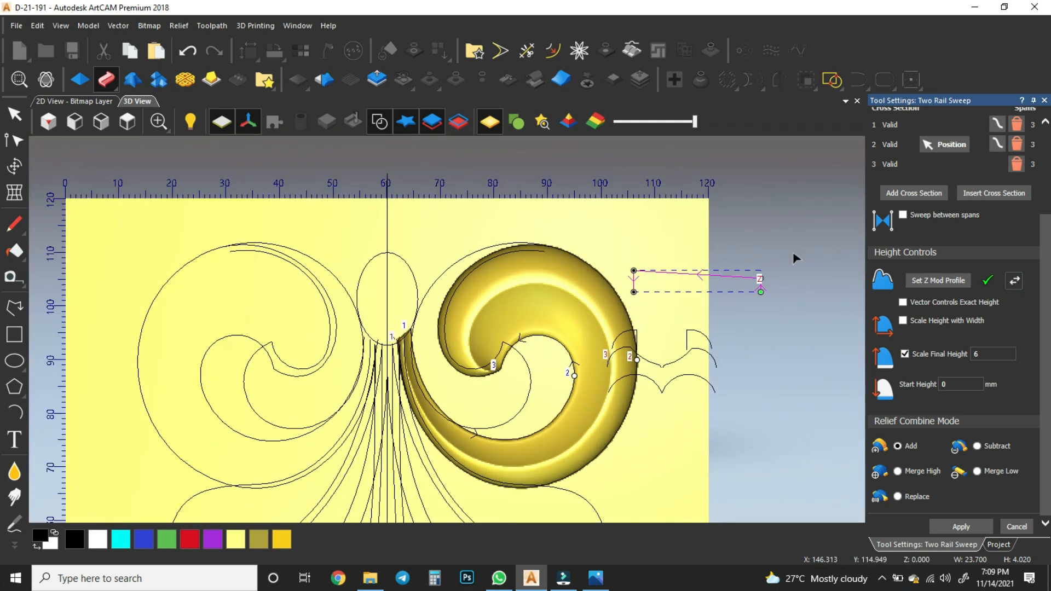
# Step: Raise the upper node at the right end of the Z modulation polyline slightly to make its slope gentler
pyautogui.scroll(5, 793, 260)
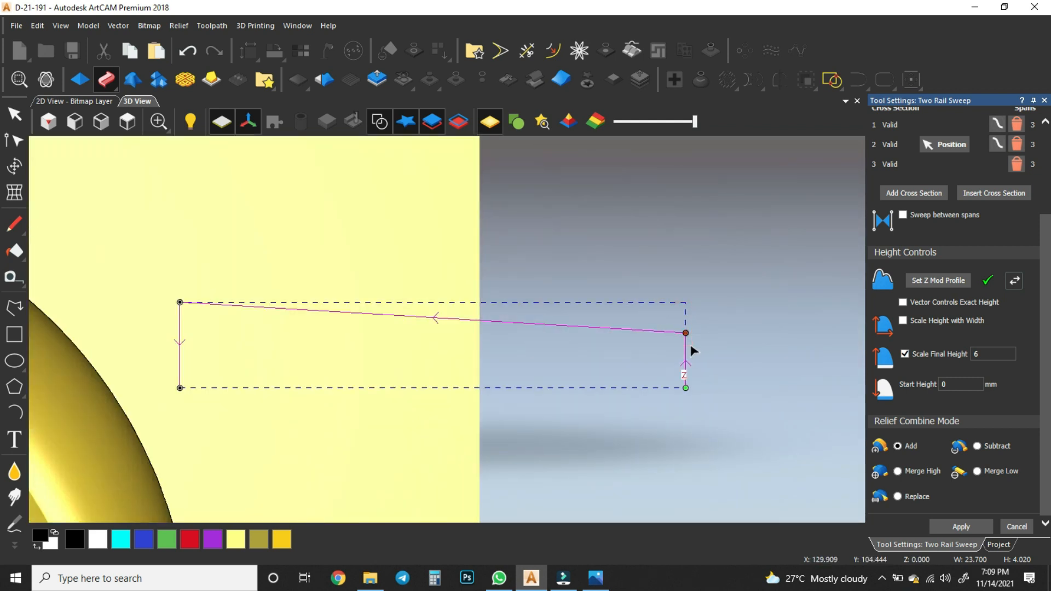
pyautogui.press('Up')
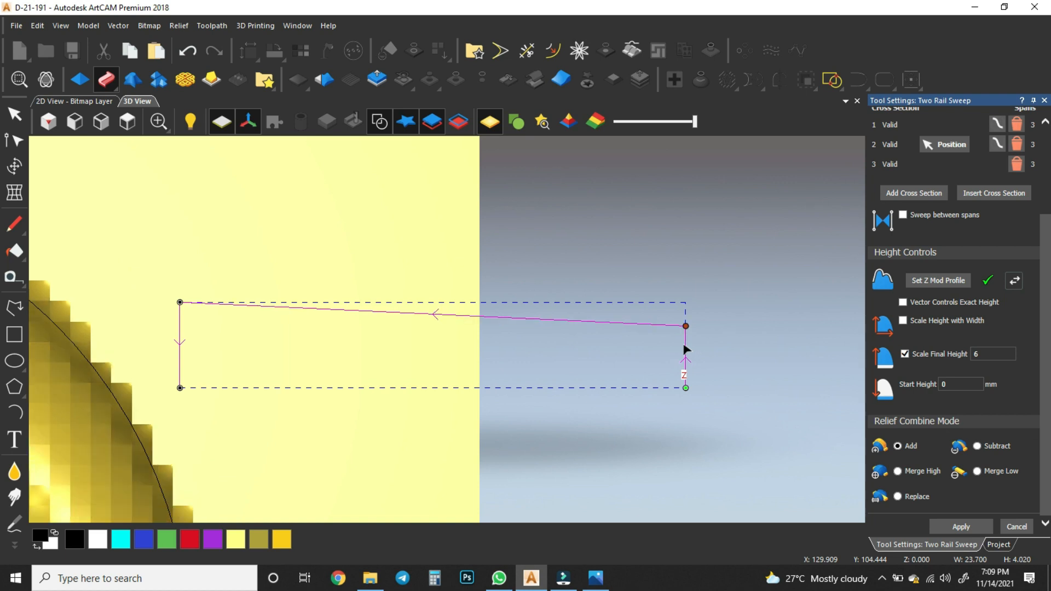
pyautogui.scroll(-5, 692, 351)
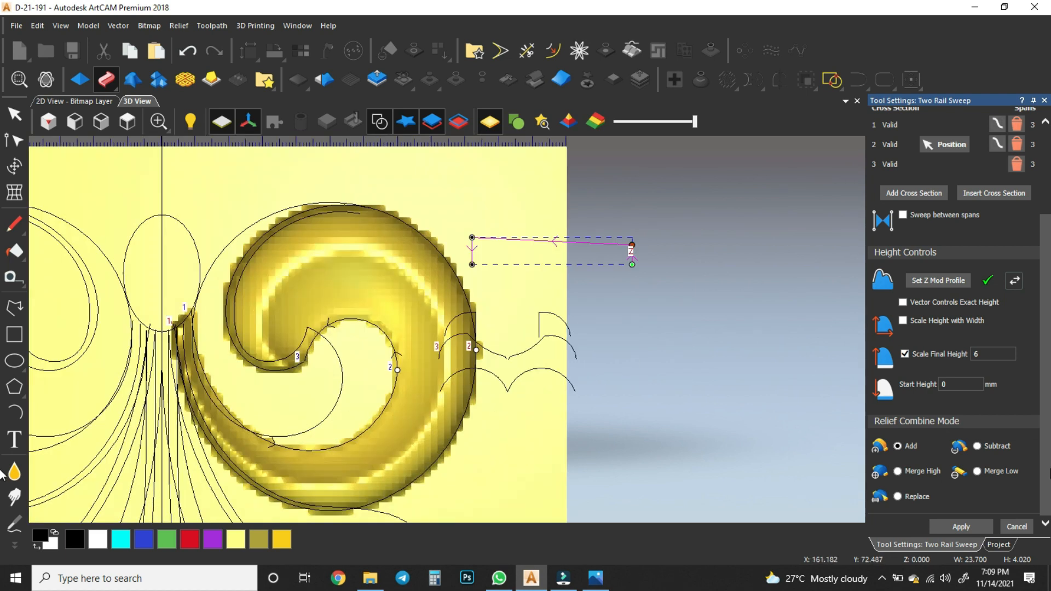
pyautogui.click(898, 471)
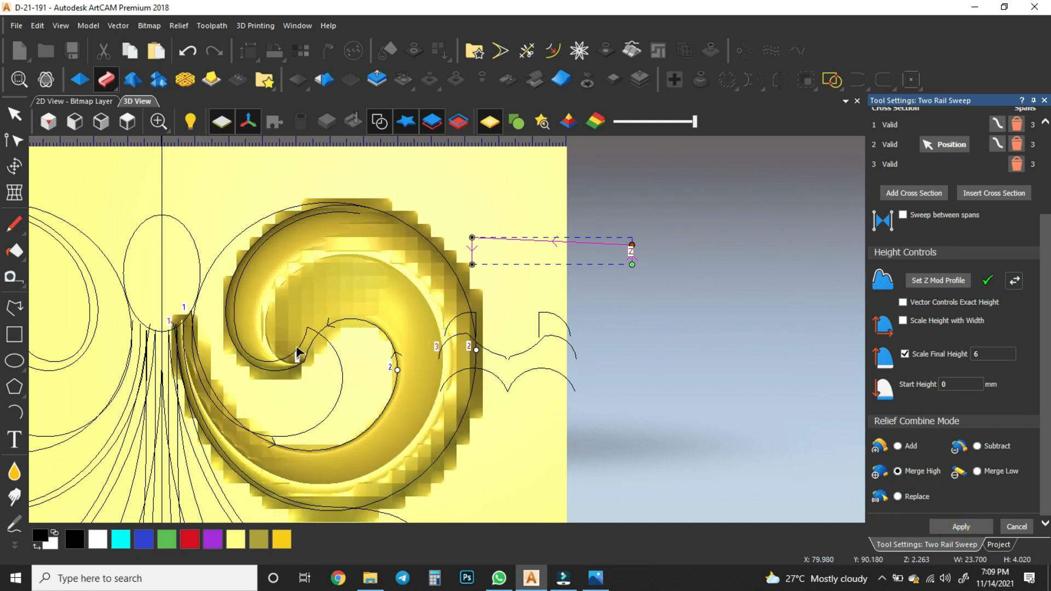
pyautogui.click(296, 346)
pyautogui.keyDown('shift'); pyautogui.click(352, 364); pyautogui.keyUp('shift')
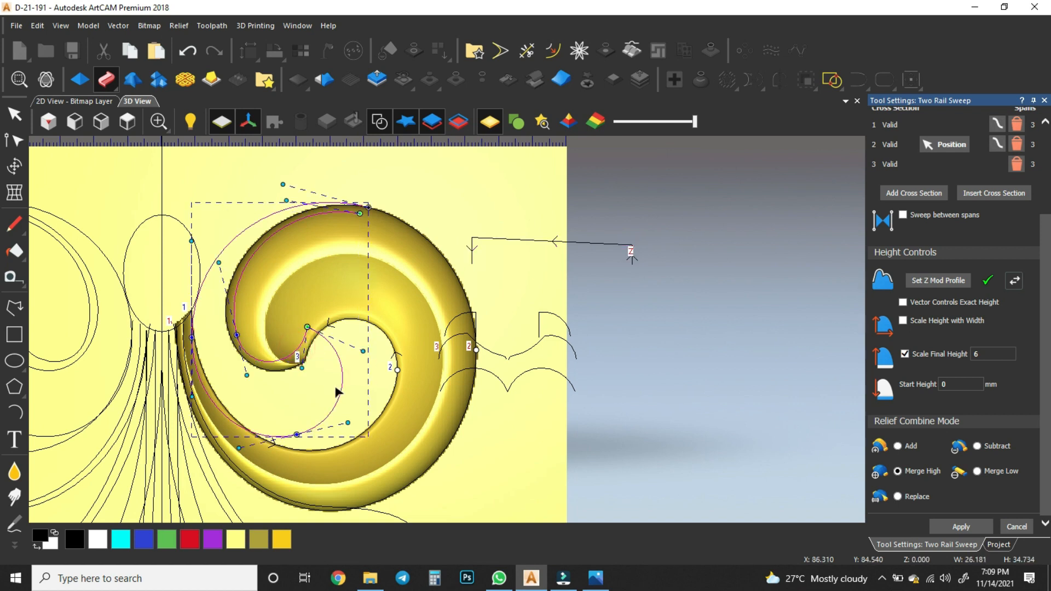
pyautogui.scroll(3, 939, 258)
pyautogui.click(945, 150)
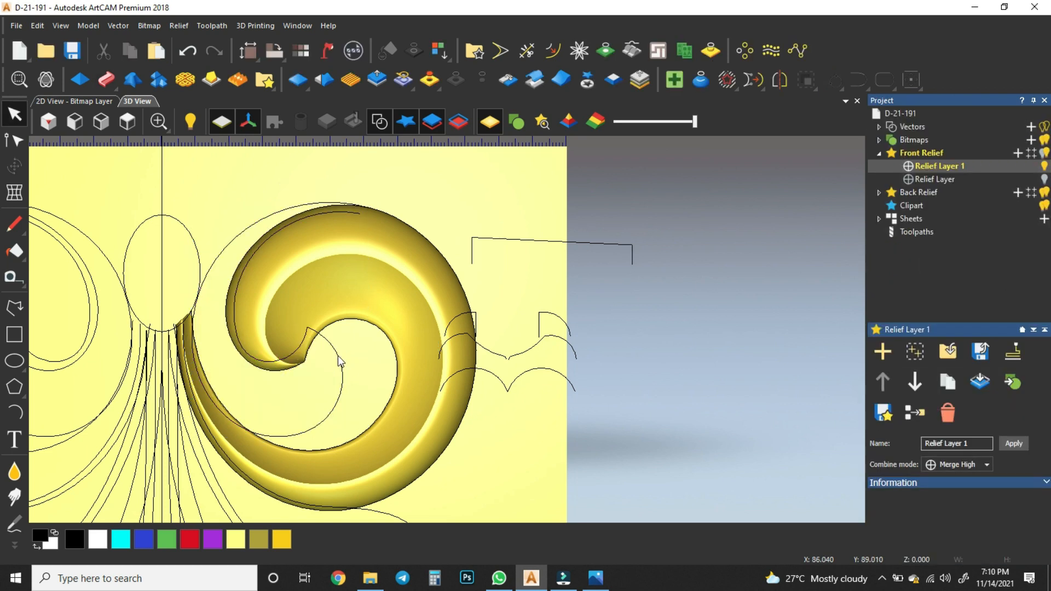
# Step: Set up a Two Rail Sweep along the right scroll's inner lobe curves with the left quarter-arc profile as cross section, in Merge High mode
pyautogui.click(338, 356)
pyautogui.keyDown('shift'); pyautogui.click(299, 346); pyautogui.keyUp('shift')
pyautogui.click(106, 79)
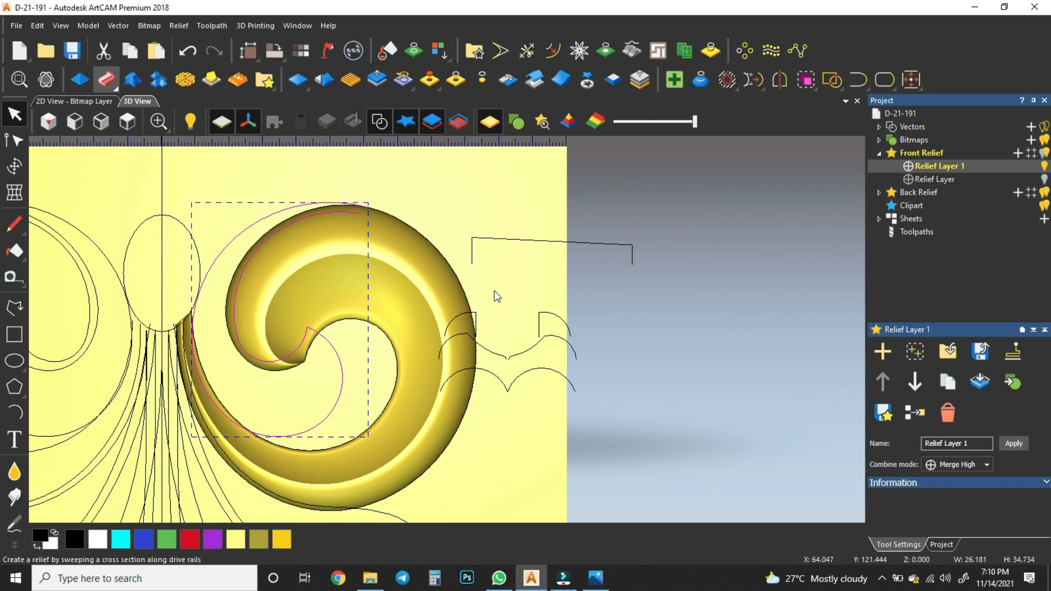
pyautogui.click(462, 315)
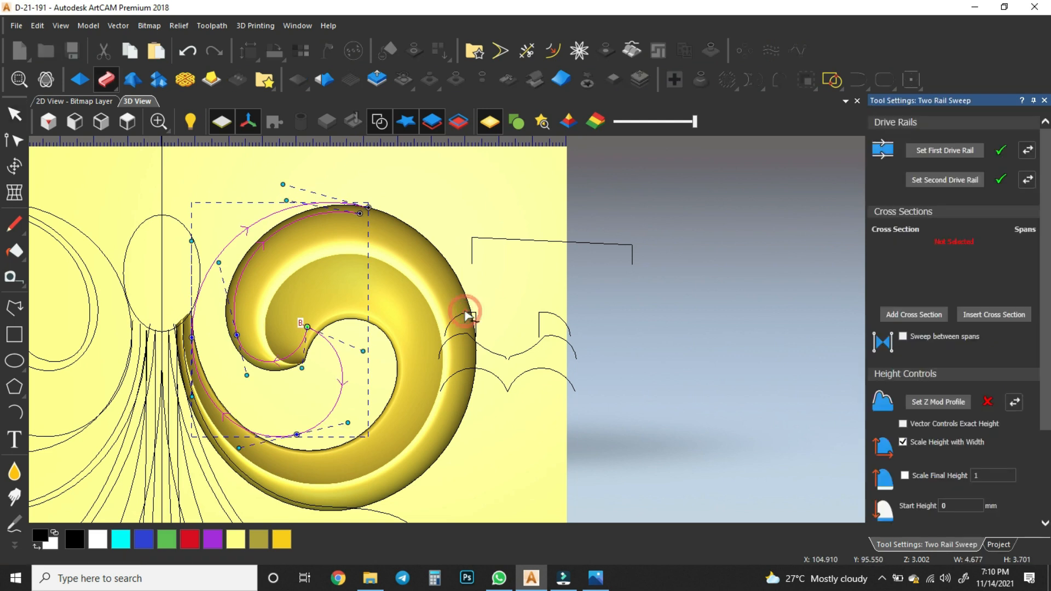
pyautogui.click(908, 314)
pyautogui.scroll(-3, 918, 461)
pyautogui.click(898, 471)
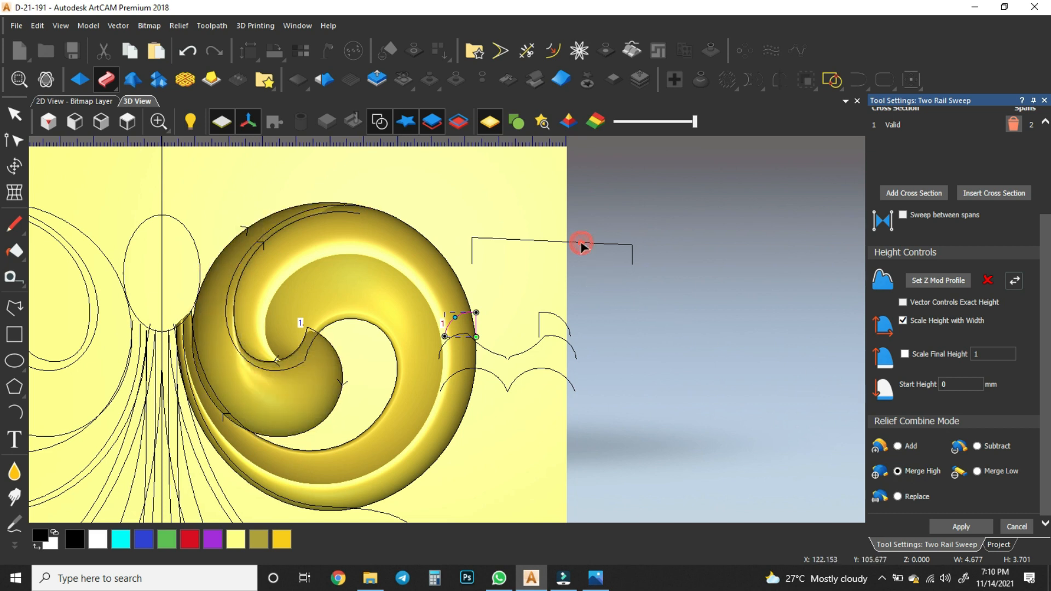
# Step: Assign the open sloping polyline as the inner lobe sweep's Z Mod Profile and enable Scale Final Height with a value of 6
pyautogui.click(631, 245)
pyautogui.click(951, 281)
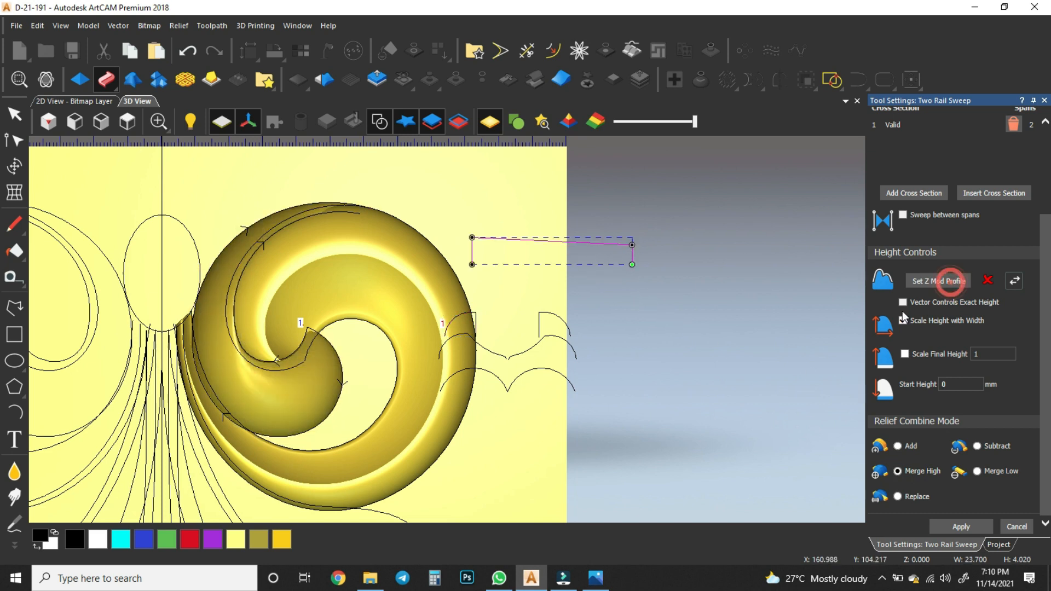
pyautogui.click(904, 354)
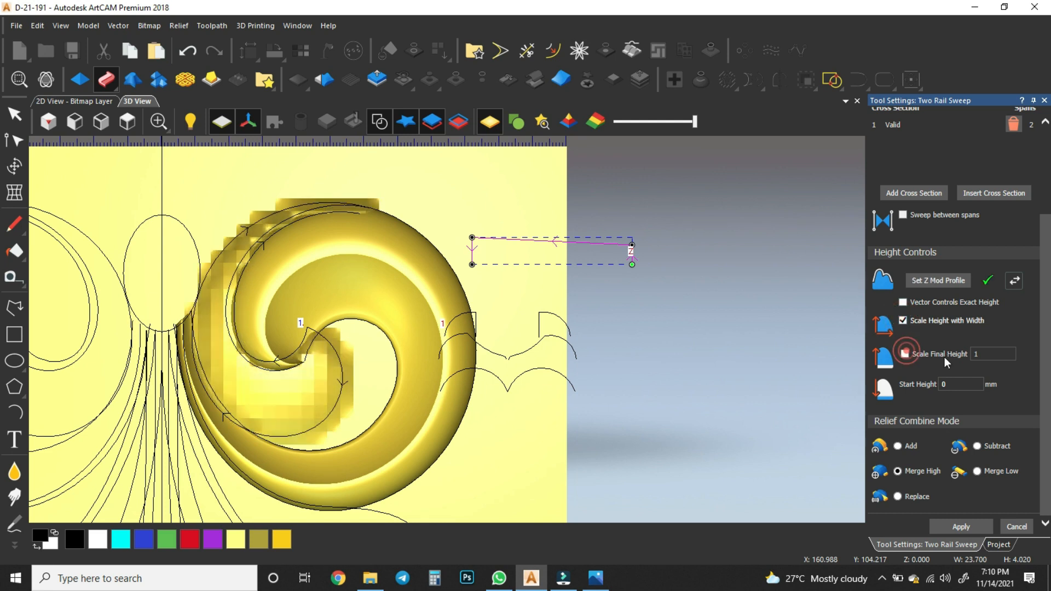
pyautogui.click(992, 354)
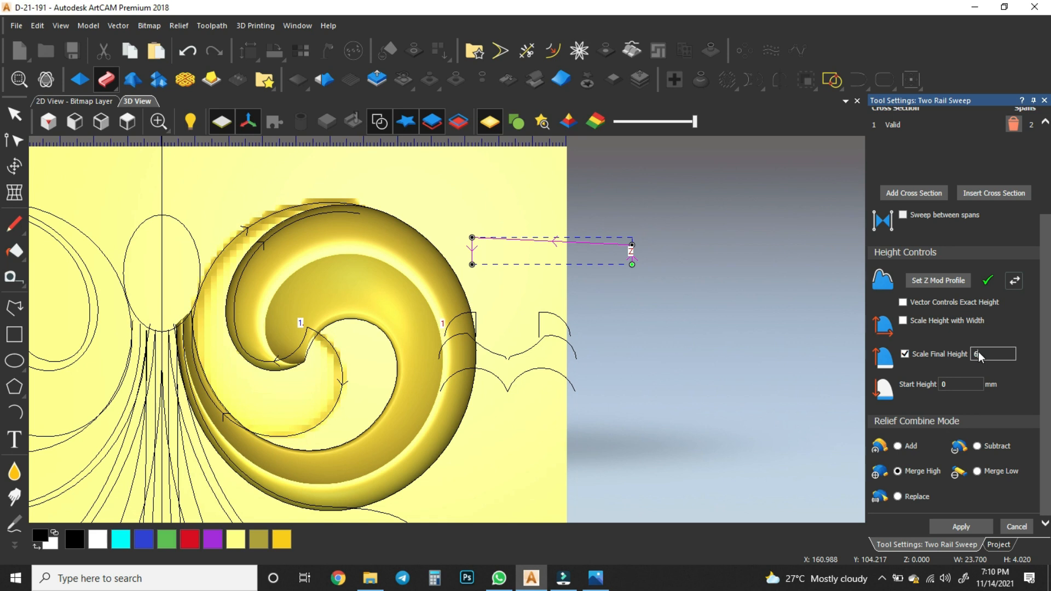
pyautogui.write('6')
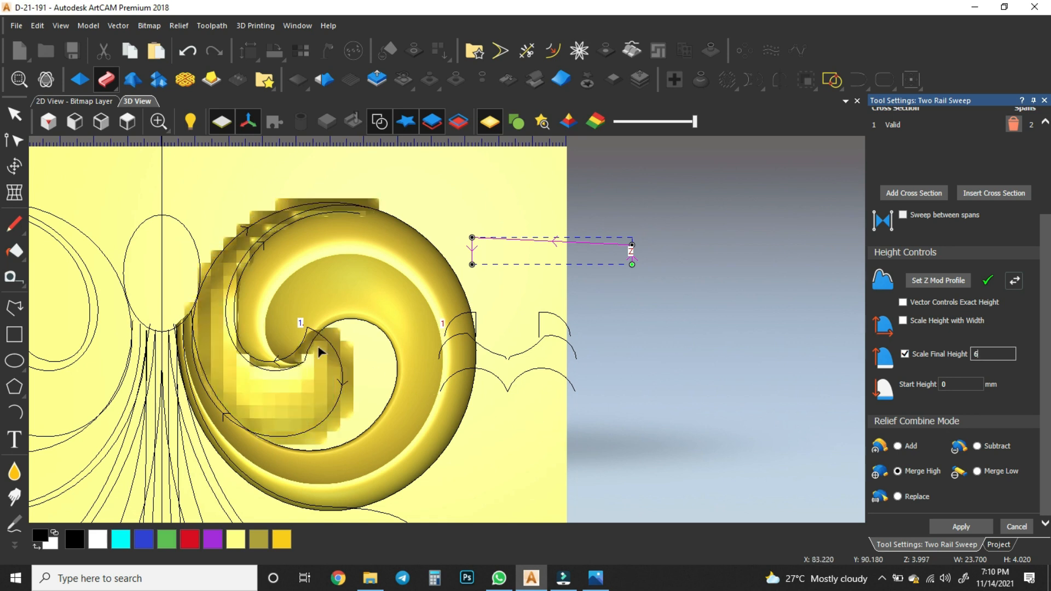
# Step: Reverse the direction of the inner lobe sweep's Z Mod Profile
pyautogui.scroll(-1, 319, 352)
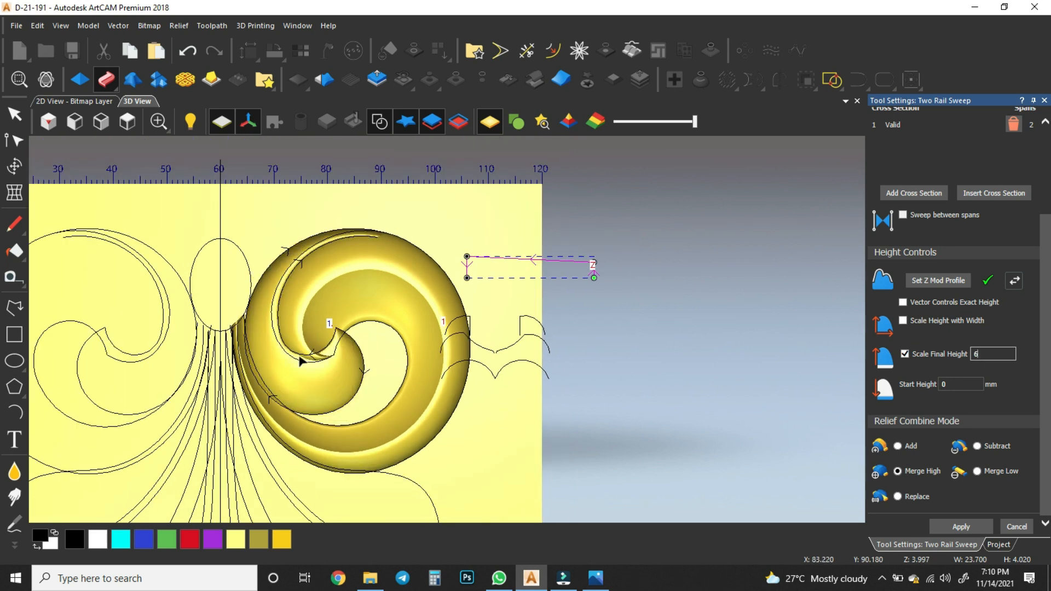
pyautogui.scroll(3, 319, 352)
pyautogui.moveTo(362, 241); pyautogui.dragTo(442, 312)
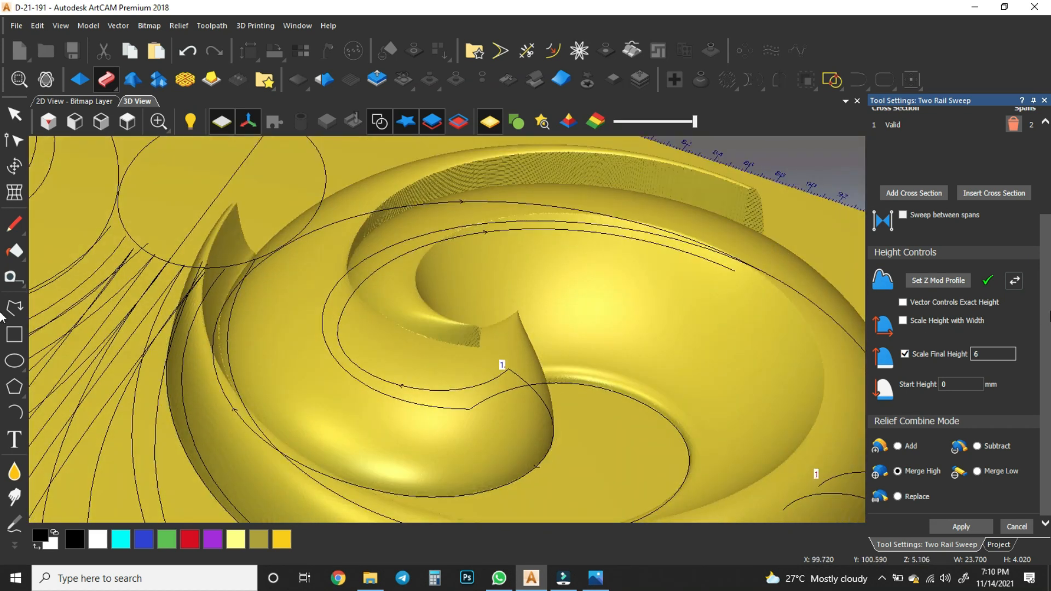
pyautogui.click(1015, 281)
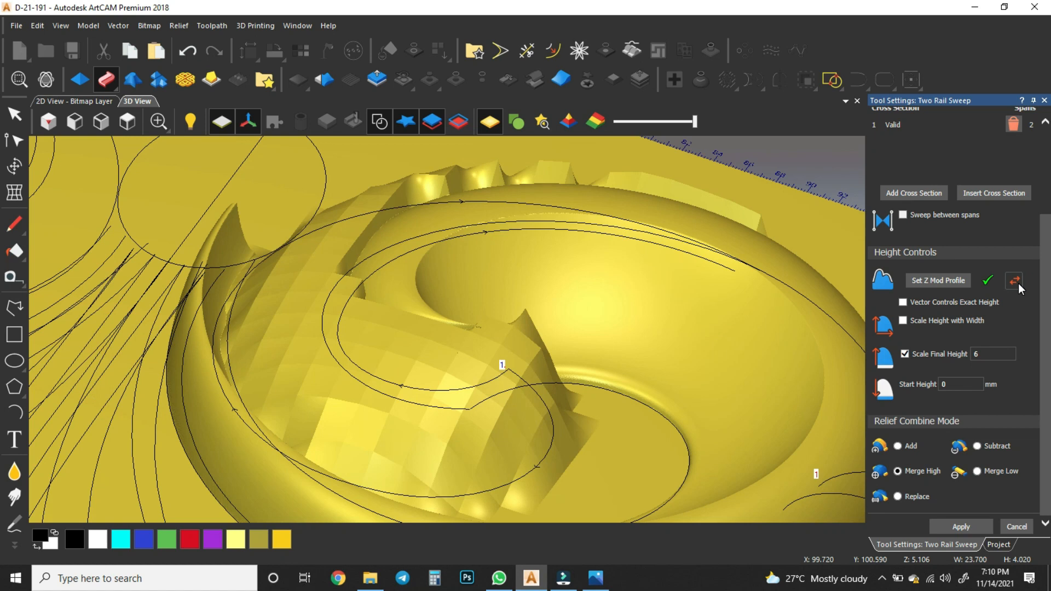
pyautogui.click(1015, 280)
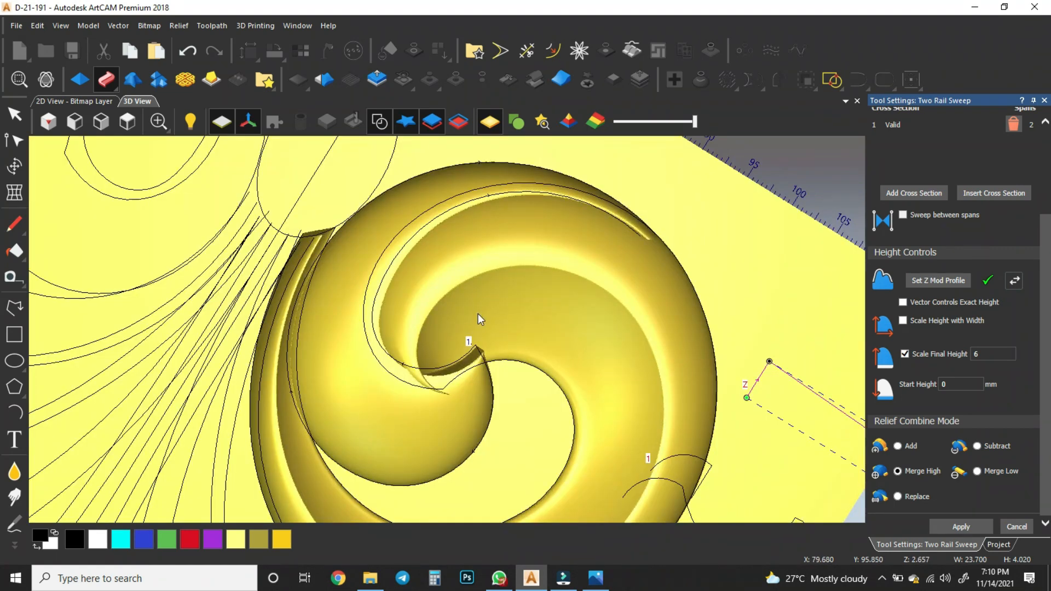
# Step: Check the reference ornament photo and move the quarter-arc profile's lower right node outward so that its vertical side slopes
pyautogui.click(596, 578)
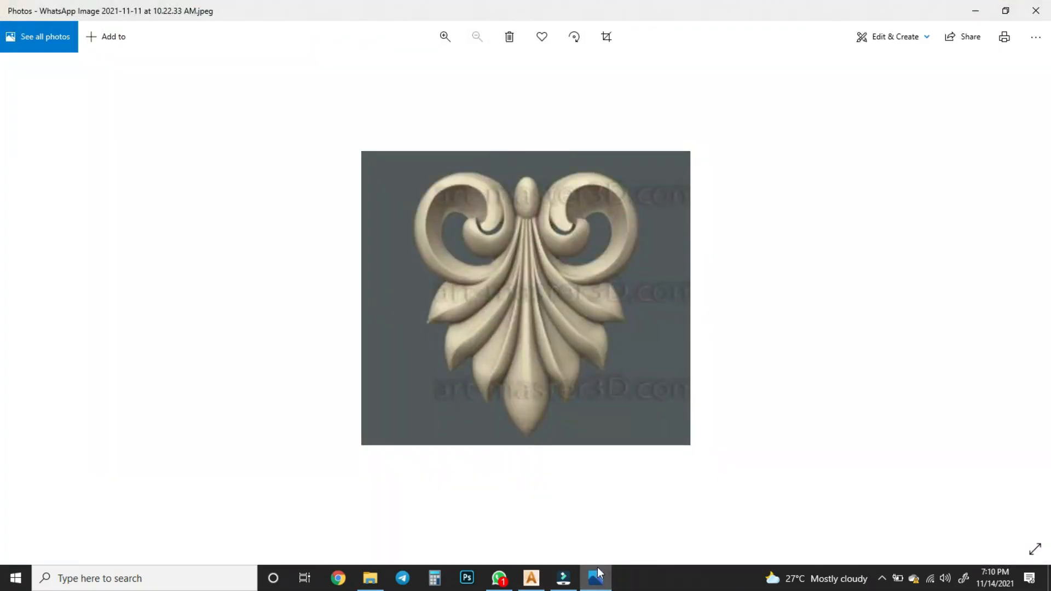
pyautogui.click(975, 11)
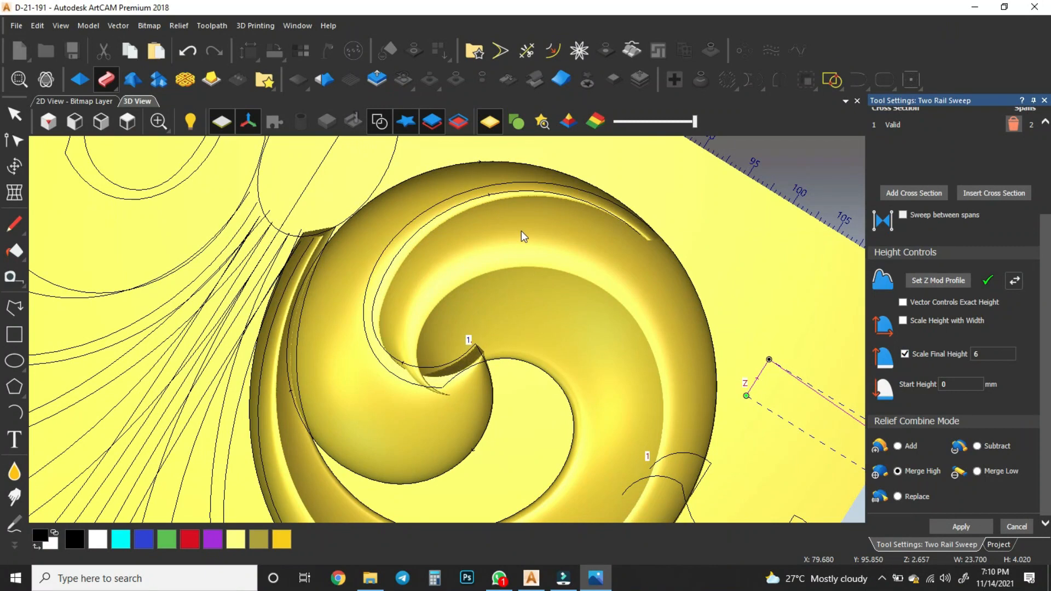
pyautogui.scroll(-3, 519, 231)
pyautogui.scroll(3, 580, 404)
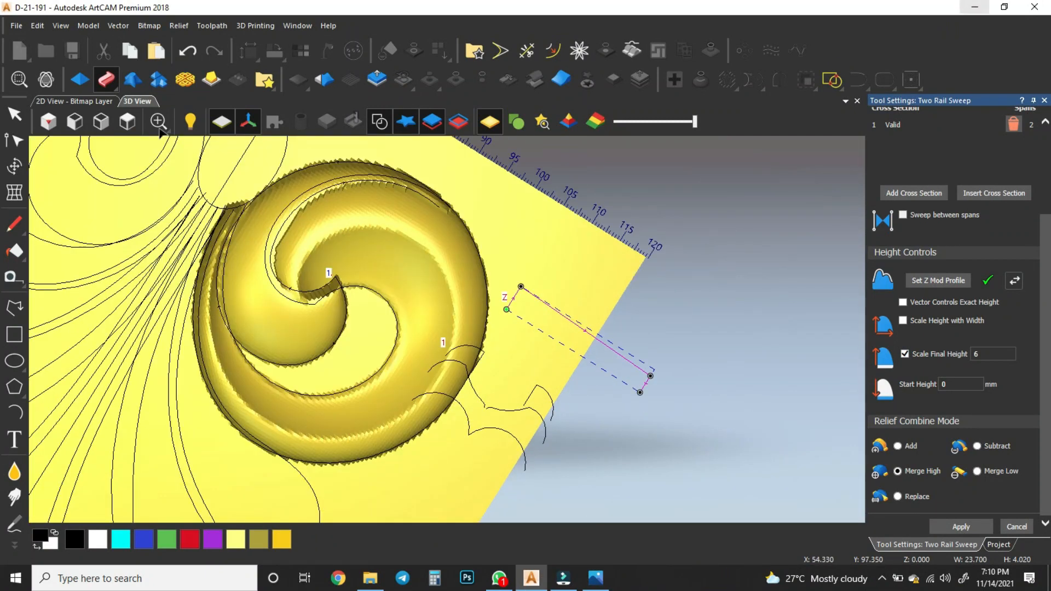
pyautogui.click(133, 123)
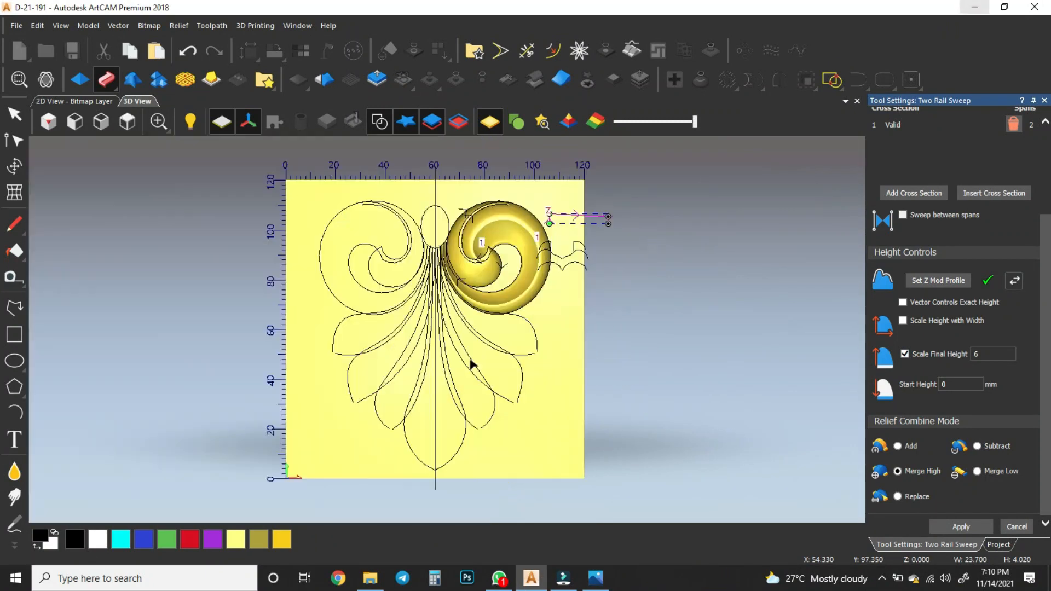
pyautogui.scroll(5, 564, 246)
pyautogui.click(534, 274)
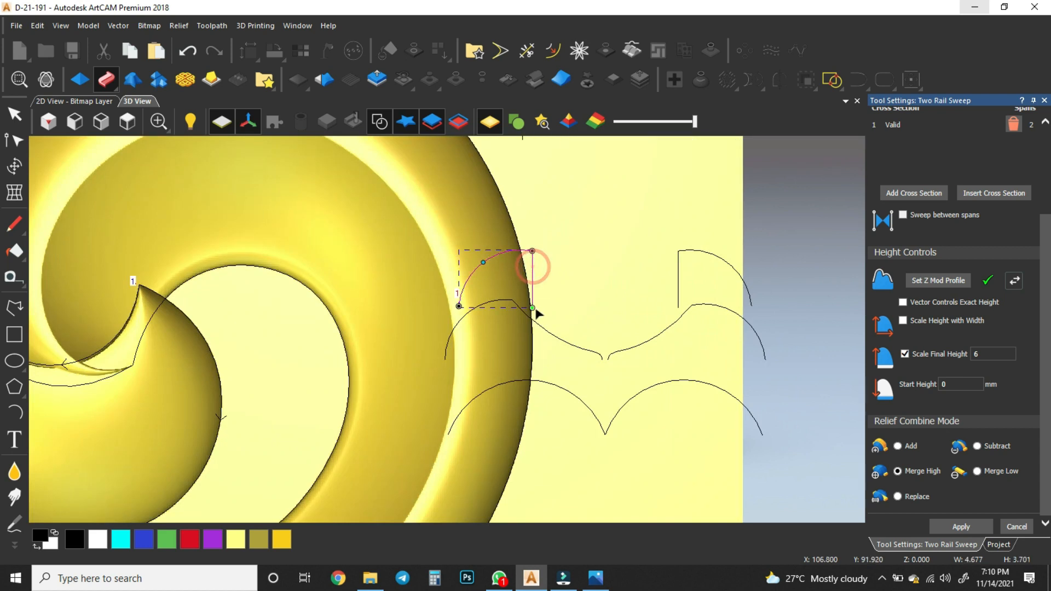
pyautogui.moveTo(531, 307); pyautogui.dragTo(554, 308)
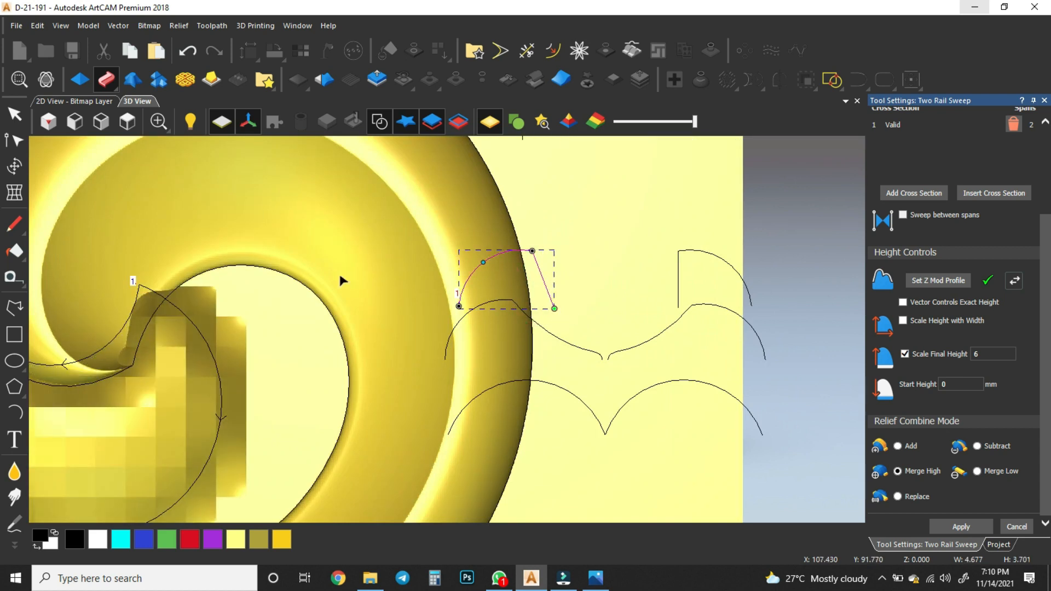
pyautogui.scroll(-3, 340, 276)
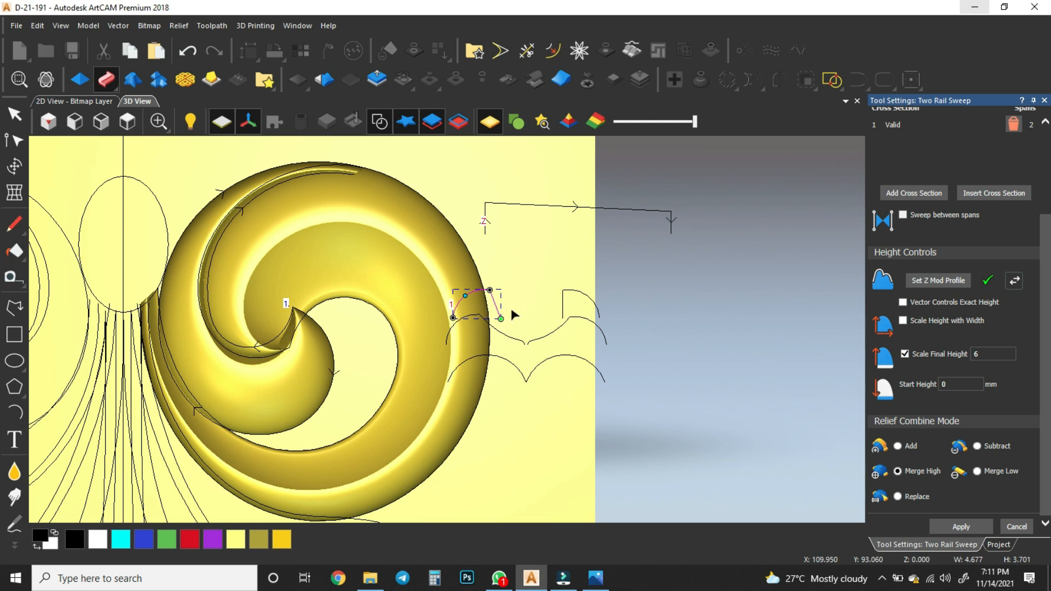
pyautogui.click(501, 319)
pyautogui.moveTo(501, 319); pyautogui.dragTo(506, 323)
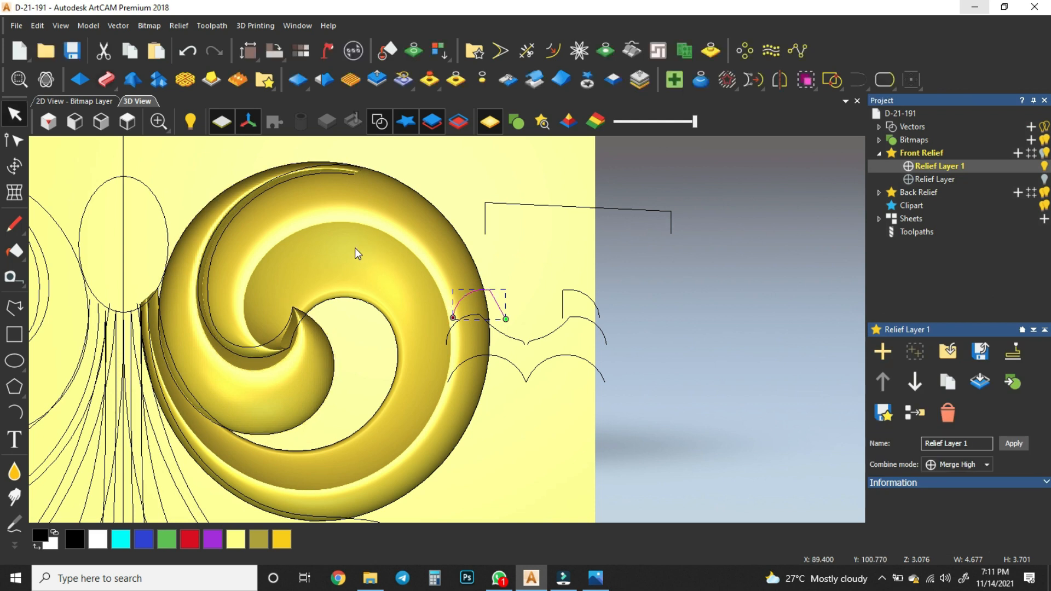
# Step: Inspect the swept right scroll relief with the vectors hidden, and show the vectors again
pyautogui.scroll(-5, 354, 248)
pyautogui.scroll(2, 345, 192)
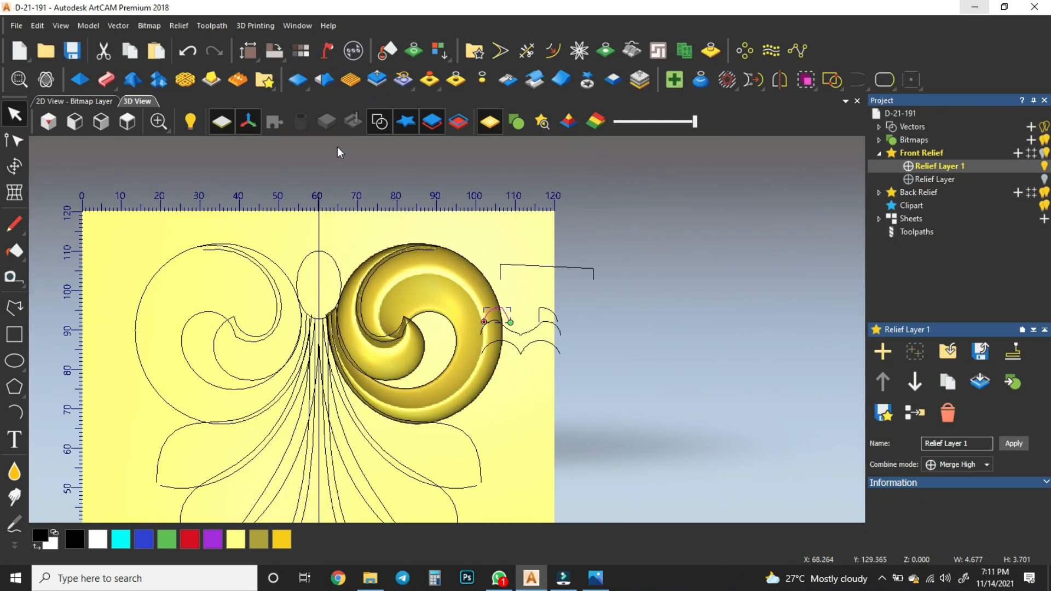
pyautogui.click(380, 125)
pyautogui.click(381, 124)
pyautogui.scroll(-1, 458, 357)
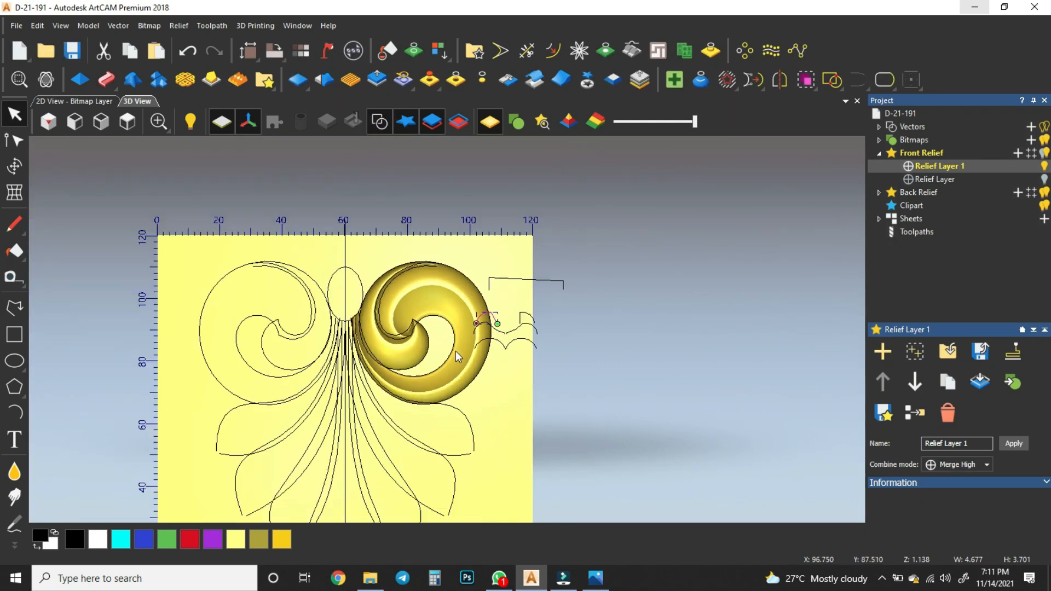
# Step: Start a Two Rail Sweep on the upper right leaf curves with the left arc of the lower profile as cross section, reversing the first drive rail
pyautogui.scroll(3, 458, 357)
pyautogui.click(486, 426)
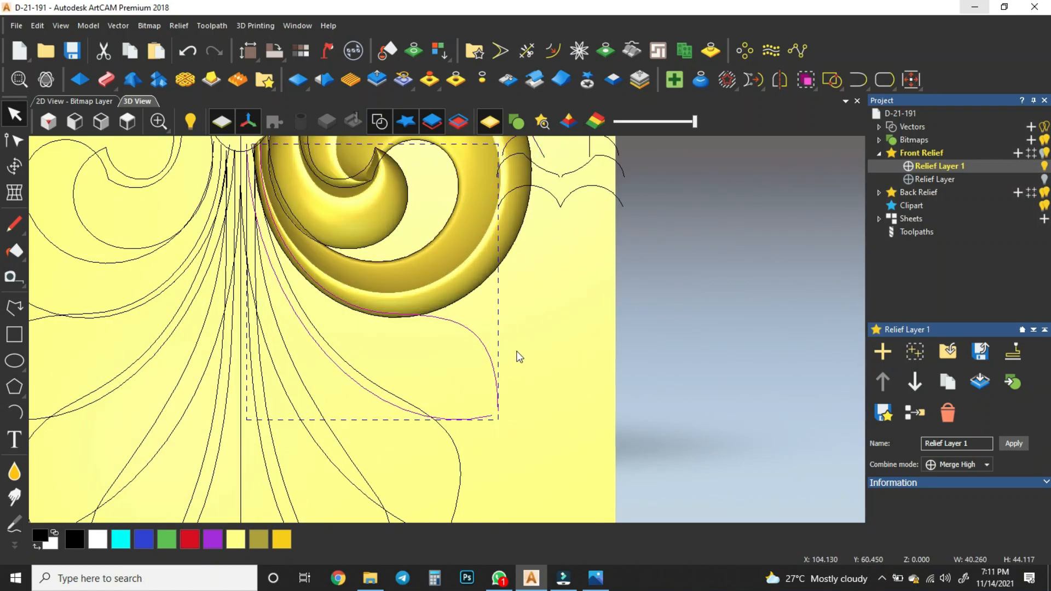
pyautogui.click(106, 79)
pyautogui.scroll(-2, 509, 261)
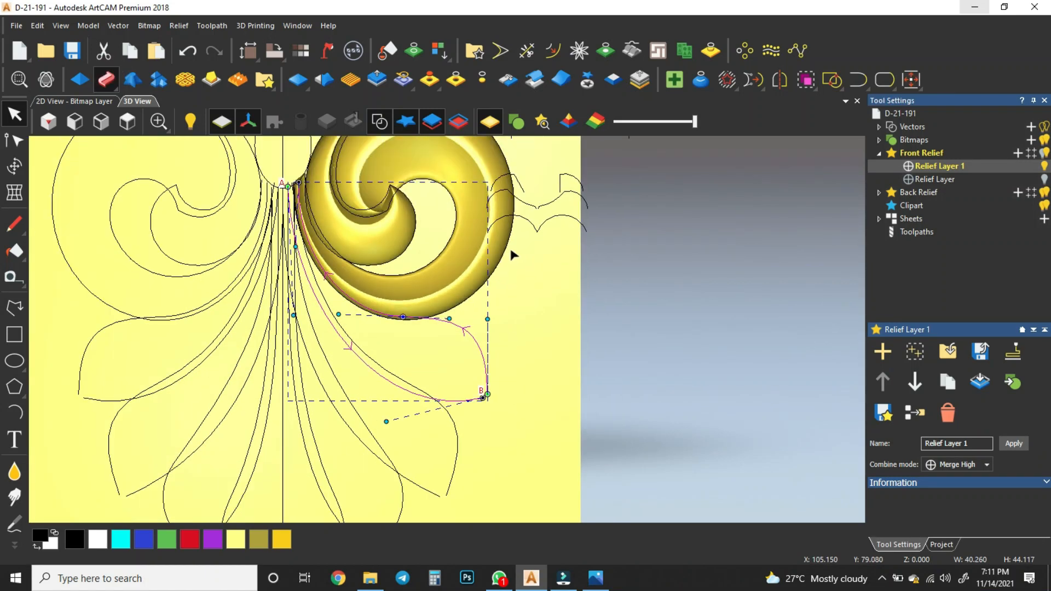
pyautogui.click(512, 216)
pyautogui.click(924, 315)
pyautogui.click(1026, 153)
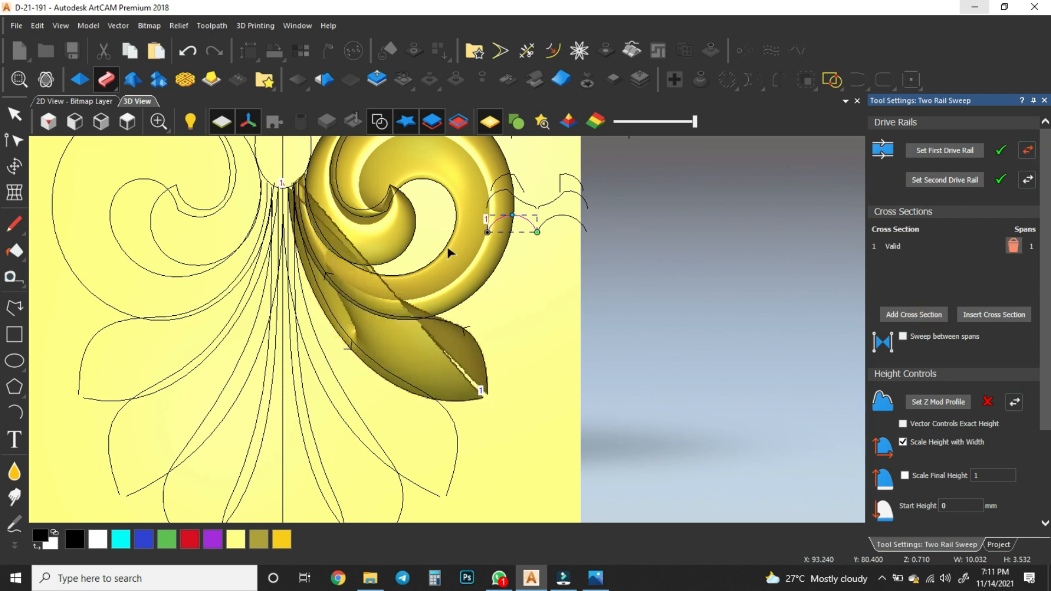
pyautogui.click(1028, 152)
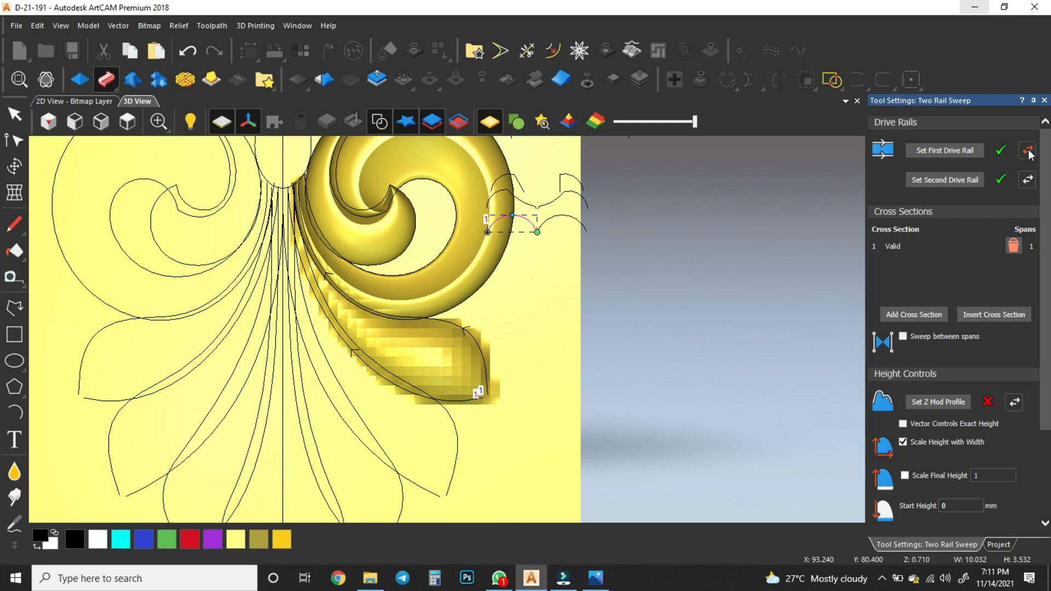
# Step: Add the left S-shaped profile as the leaf's second and third cross sections, and use Merge High with Scale Final Height 6
pyautogui.click(524, 205)
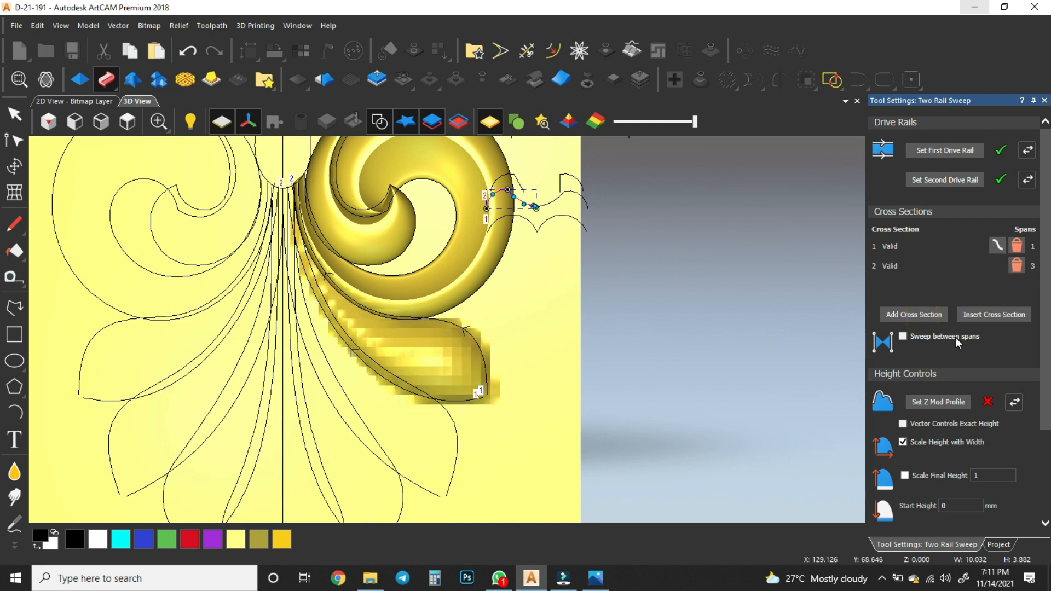
pyautogui.click(924, 315)
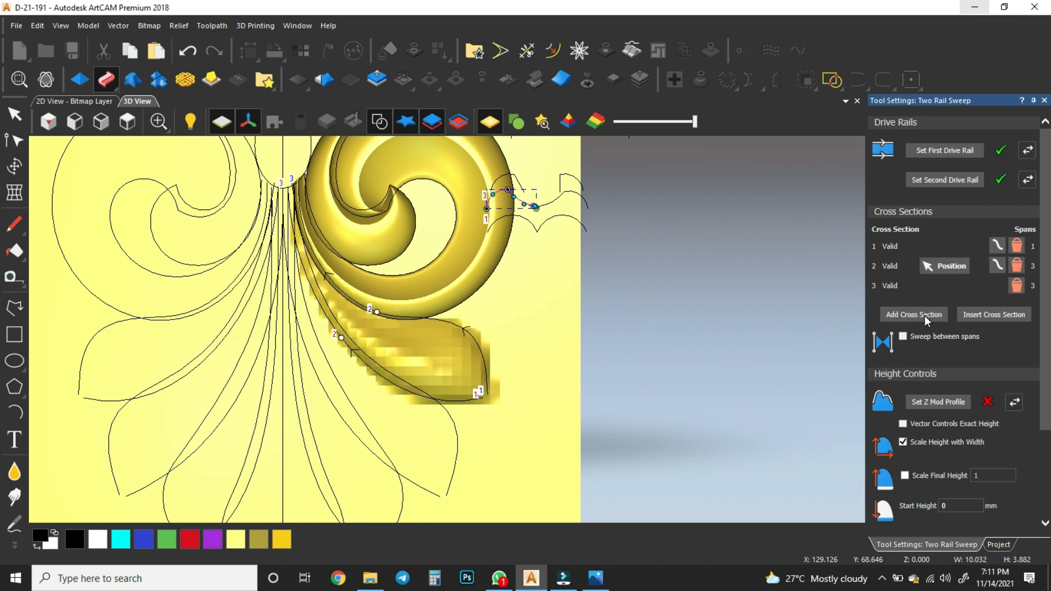
pyautogui.scroll(-1, 998, 372)
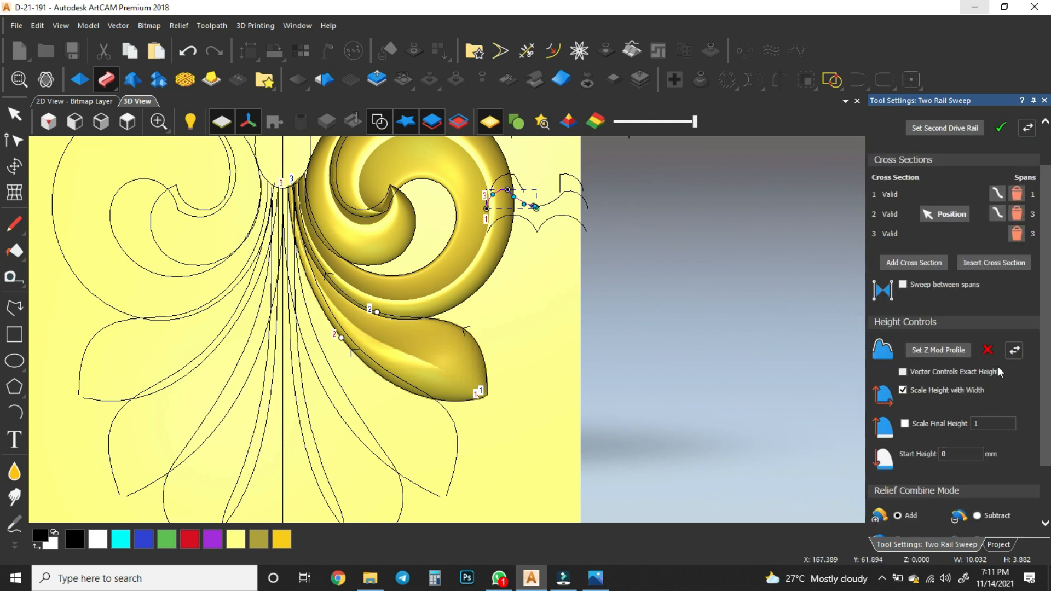
pyautogui.scroll(-1, 998, 372)
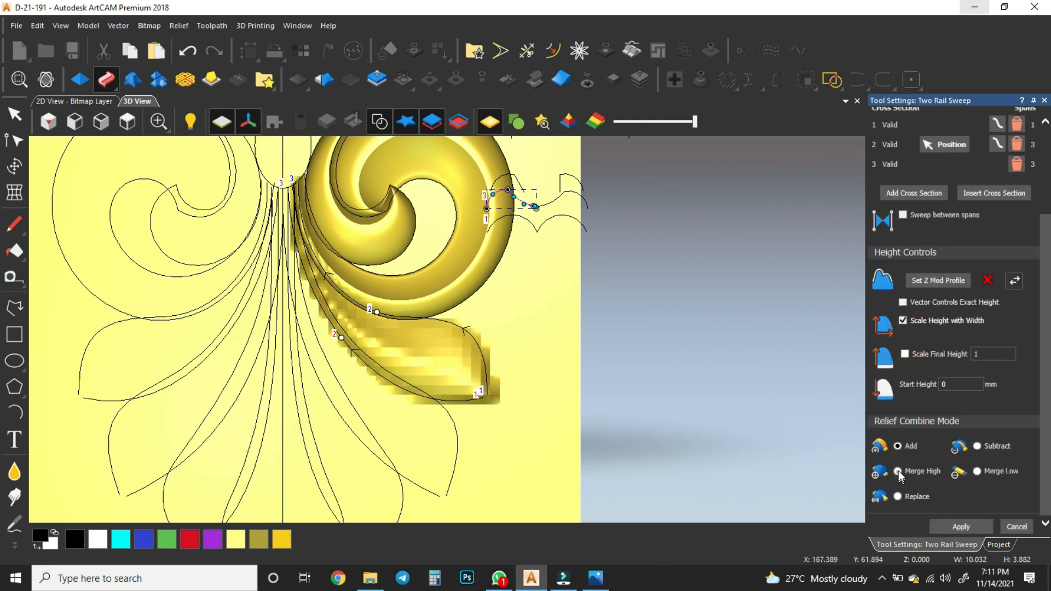
pyautogui.click(973, 355)
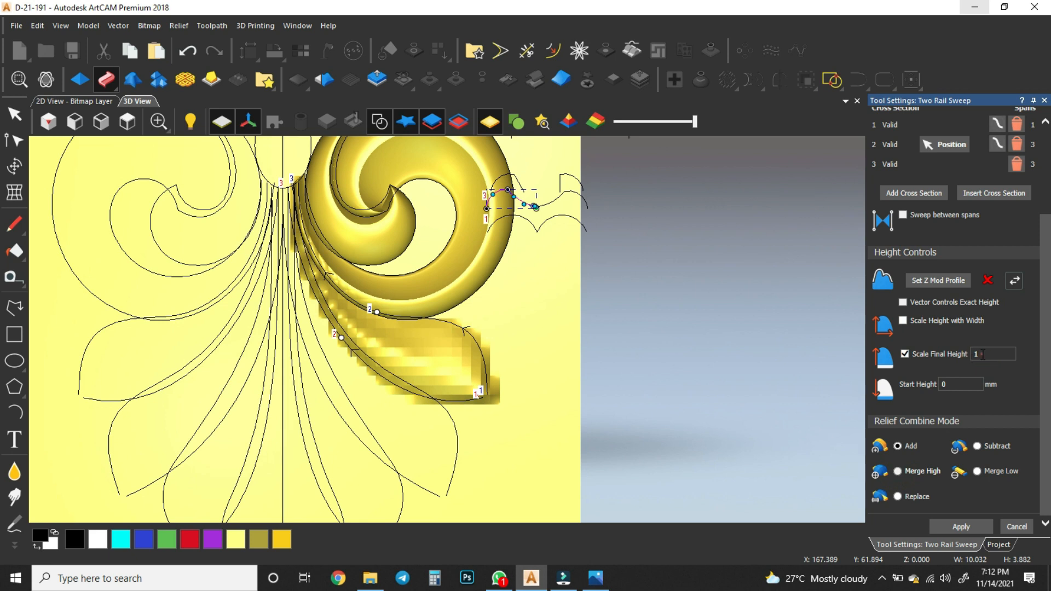
pyautogui.doubleClick(981, 354)
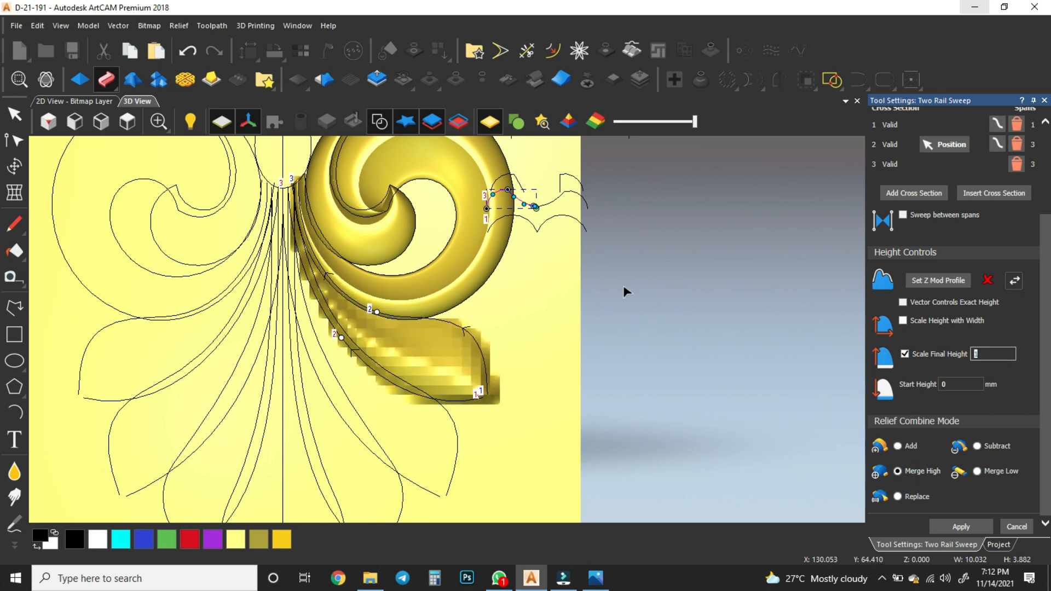
pyautogui.write('6')
# Step: Assign the open sloping polyline as the Z Mod Profile of the upper right leaf sweep and inspect the leaf's narrow upper end
pyautogui.scroll(5, 605, 352)
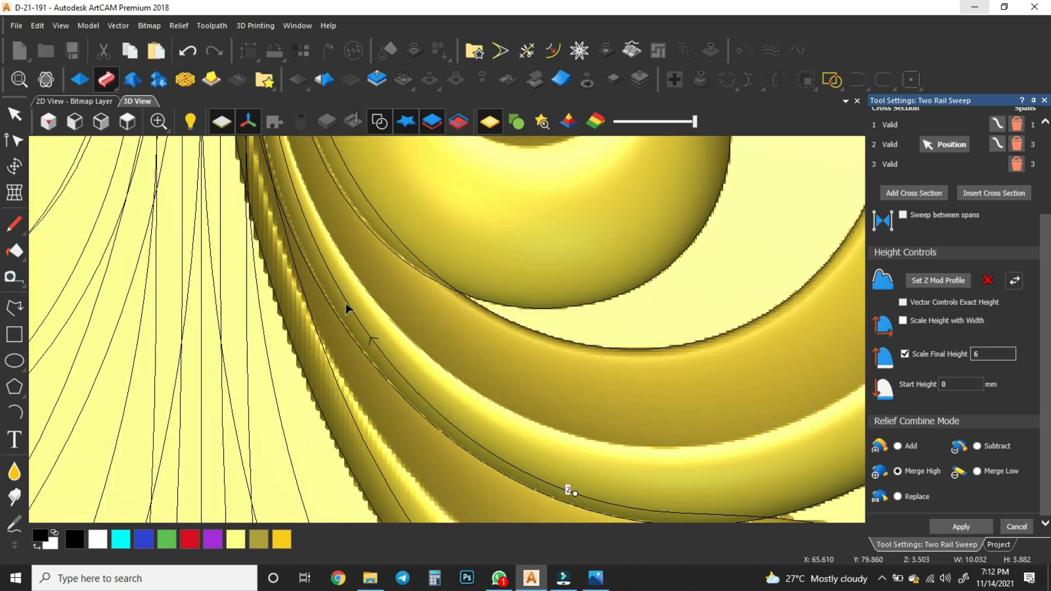
pyautogui.moveTo(417, 163); pyautogui.dragTo(469, 351)
pyautogui.scroll(-4, 469, 379)
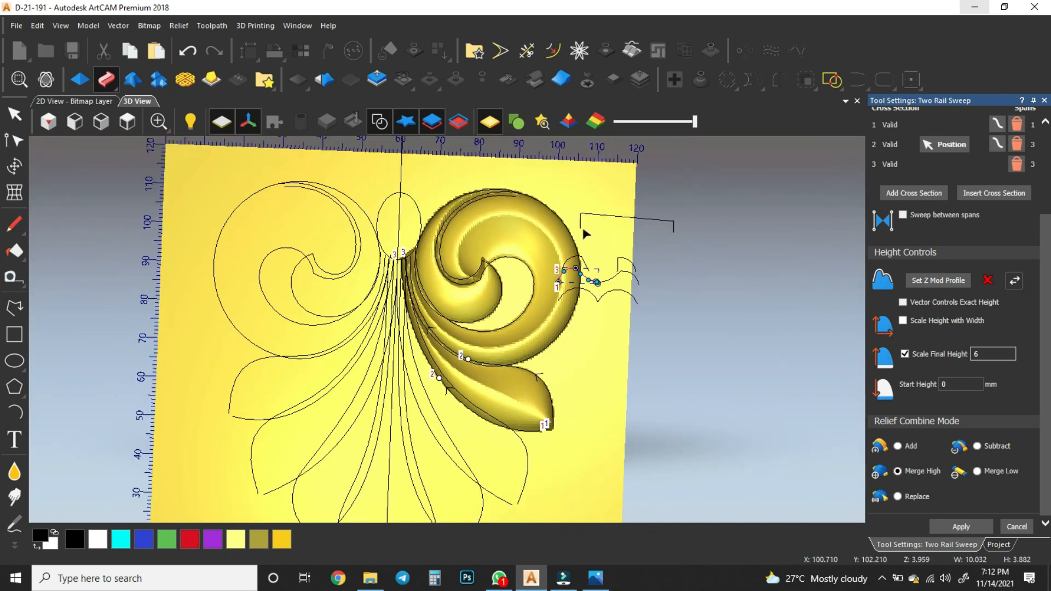
pyautogui.click(597, 219)
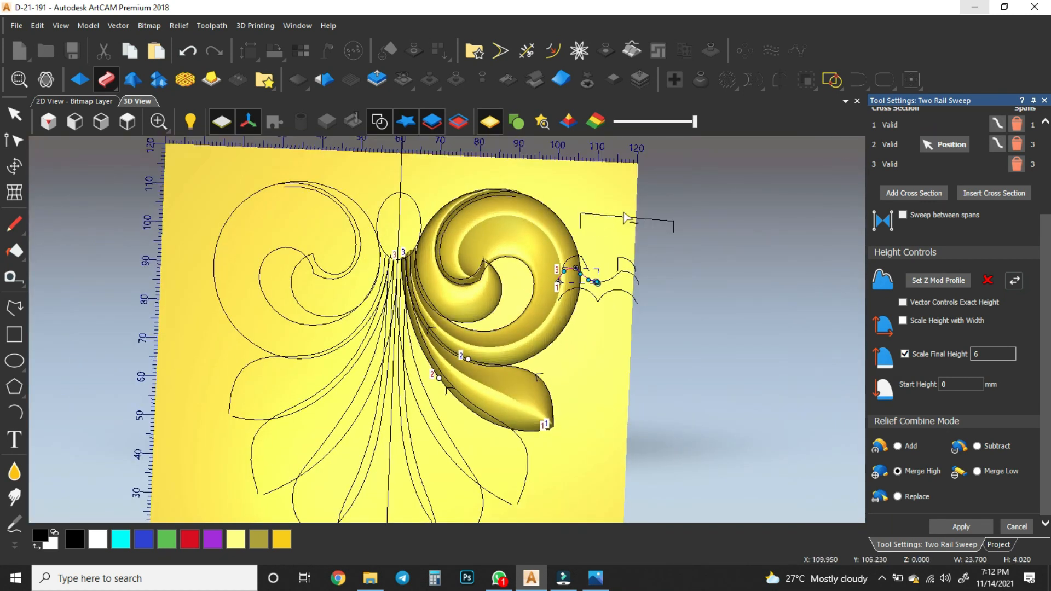
pyautogui.click(950, 280)
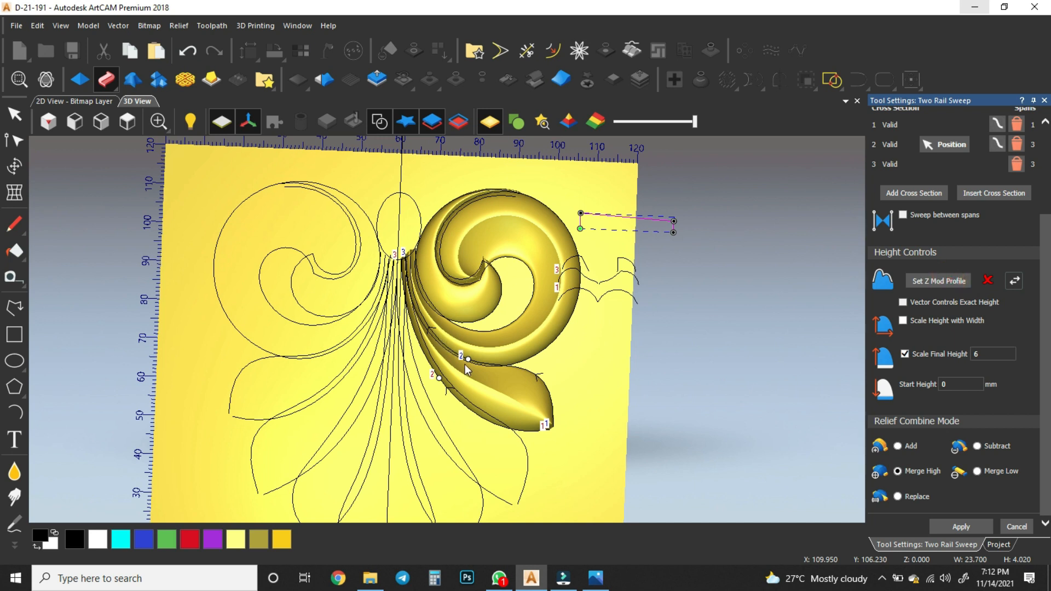
pyautogui.scroll(3, 408, 260)
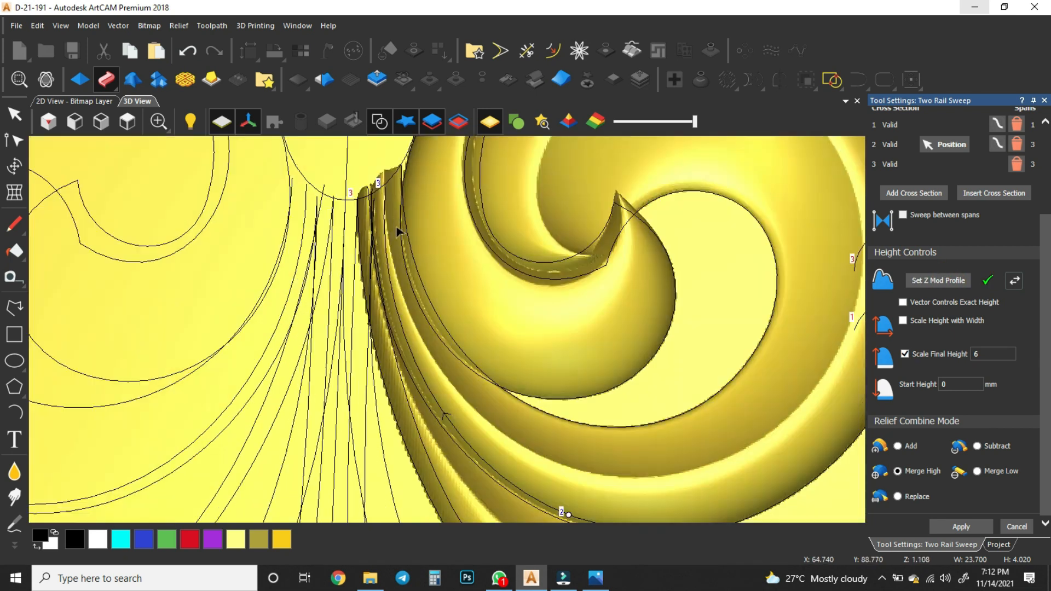
pyautogui.scroll(2, 368, 203)
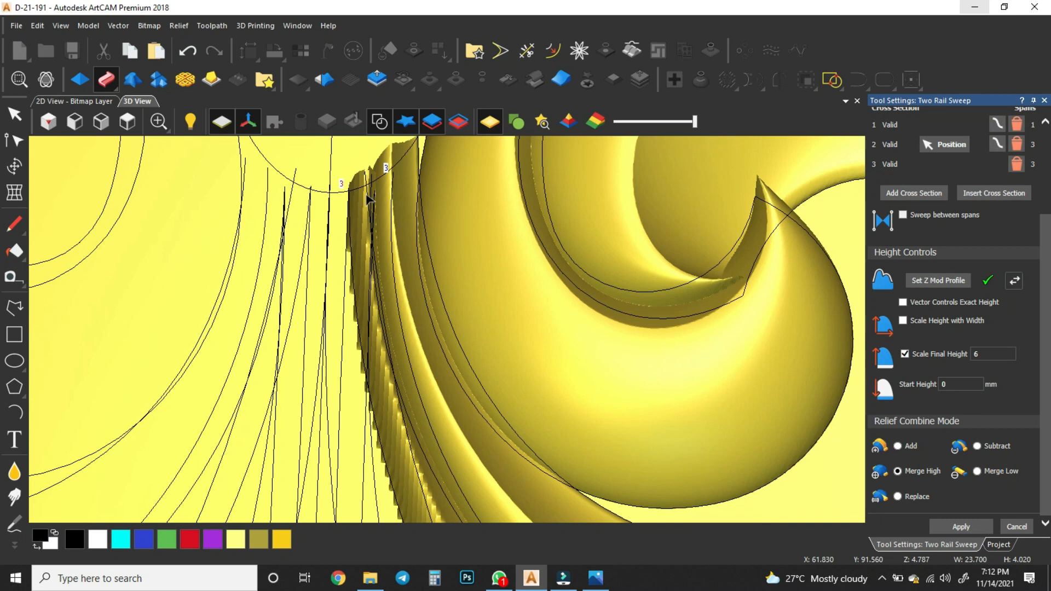
pyautogui.scroll(1, 383, 246)
pyautogui.moveTo(471, 318); pyautogui.dragTo(488, 383)
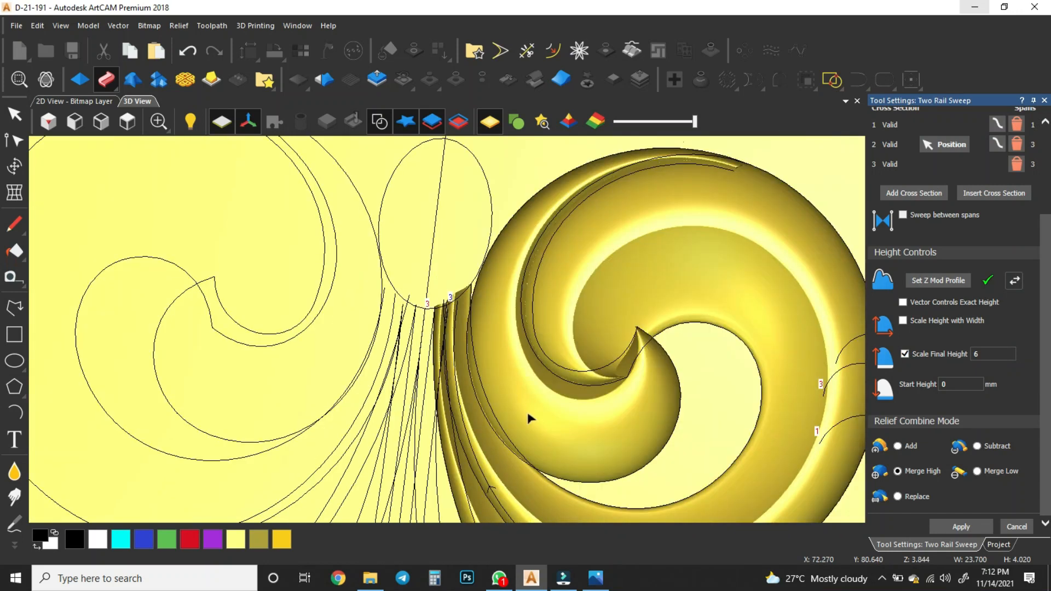
# Step: Add the left S-shaped profile as the fourth cross section of the upper right leaf sweep and apply it with Merge High
pyautogui.scroll(-5, 528, 437)
pyautogui.scroll(5, 502, 420)
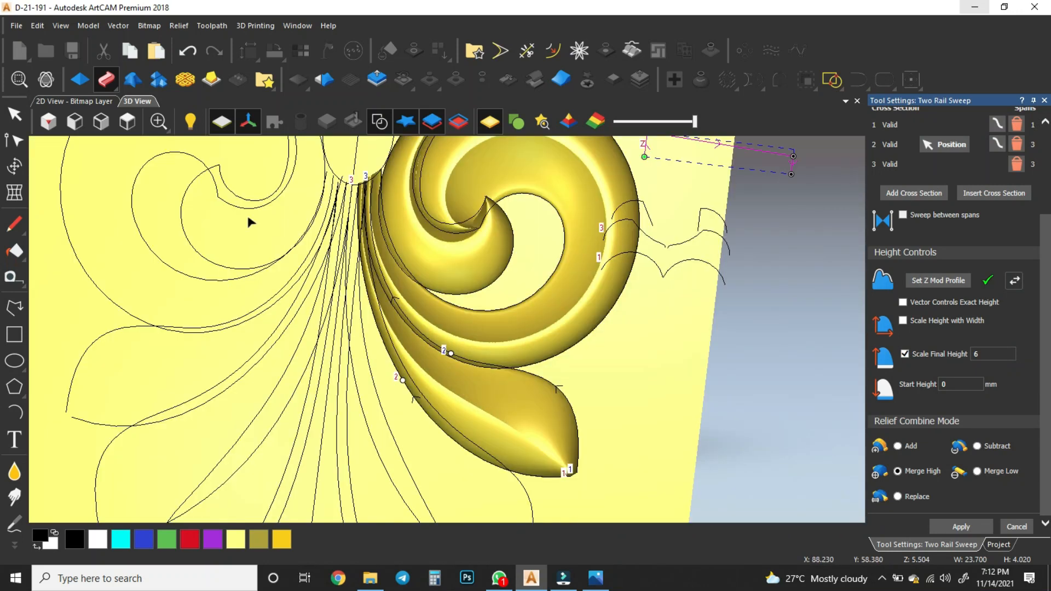
pyautogui.click(127, 121)
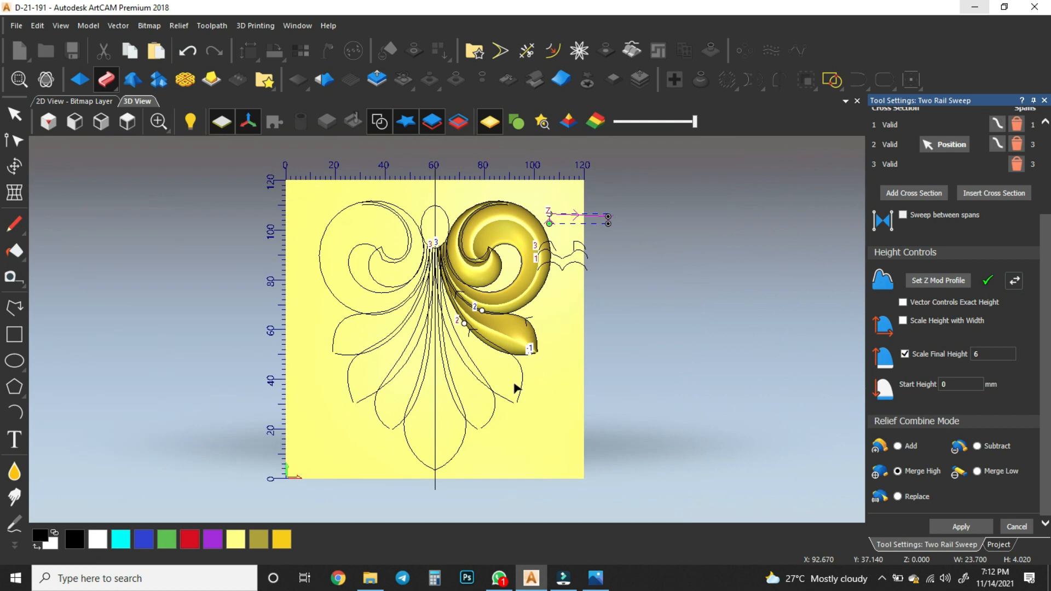
pyautogui.scroll(3, 571, 241)
pyautogui.click(587, 224)
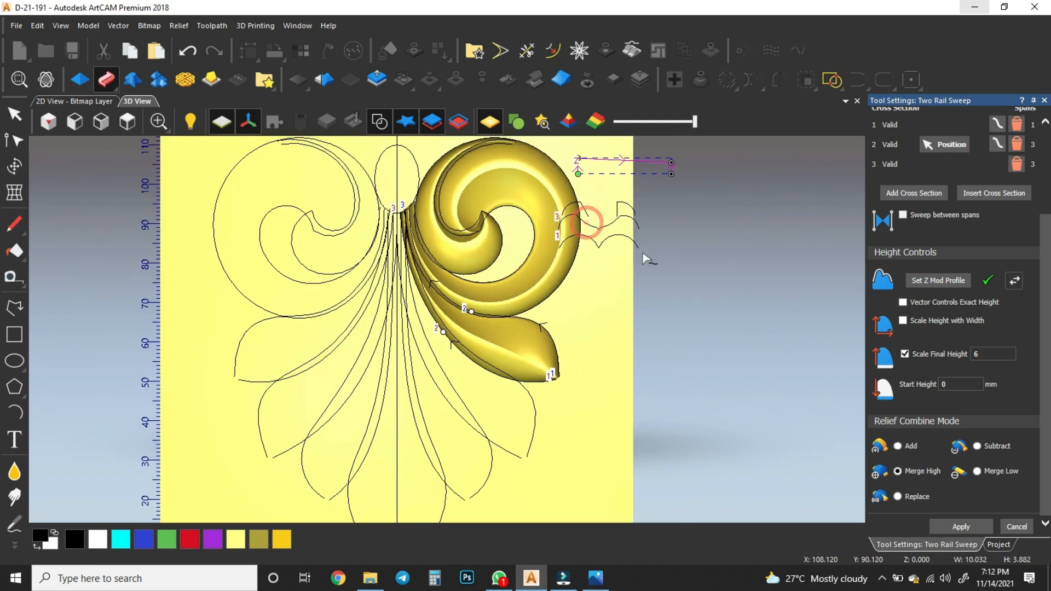
pyautogui.click(914, 193)
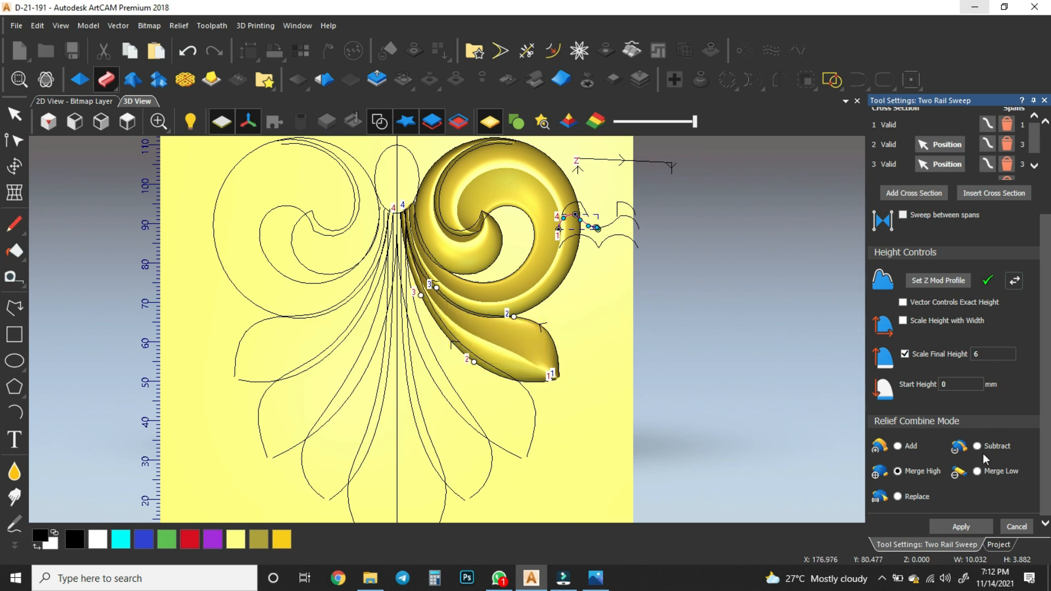
pyautogui.click(953, 523)
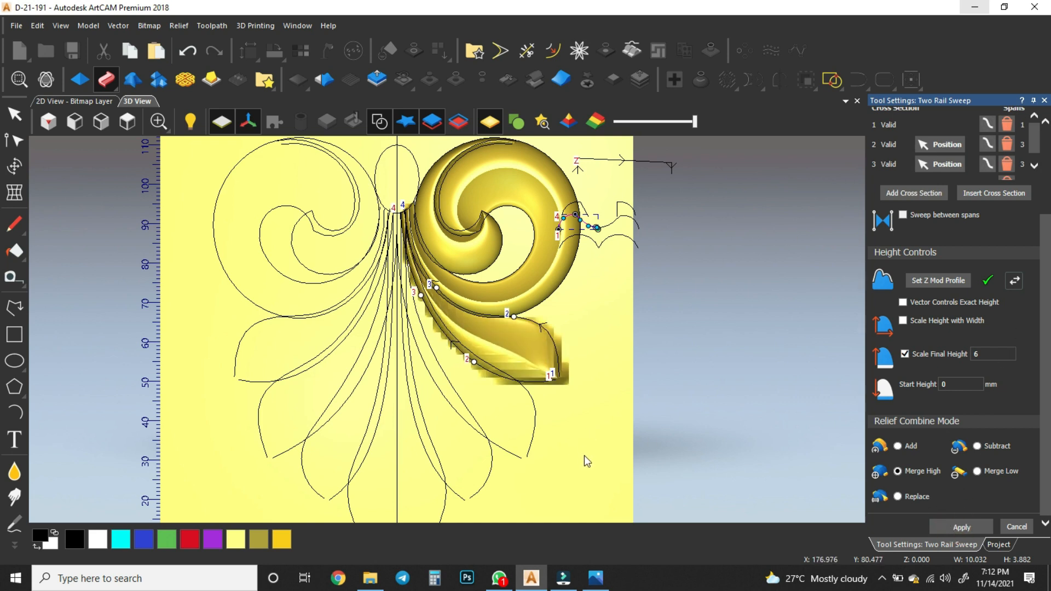
# Step: Sweep the middle right leaf with the same profiles, using its two curves as drive rails and reversing the first rail
pyautogui.click(523, 456)
pyautogui.scroll(3, 934, 267)
pyautogui.click(929, 150)
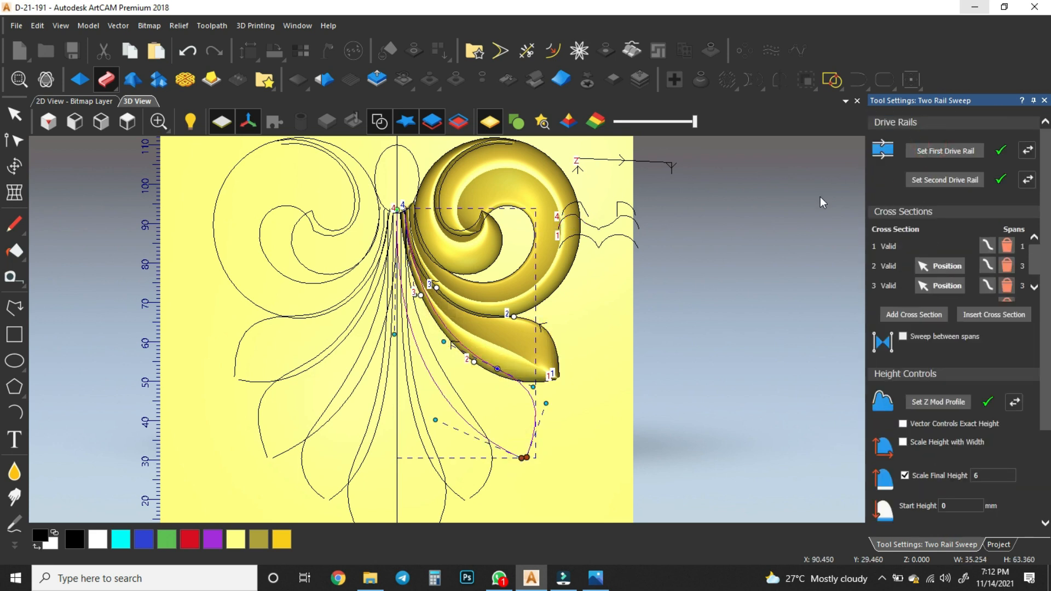
pyautogui.click(1027, 150)
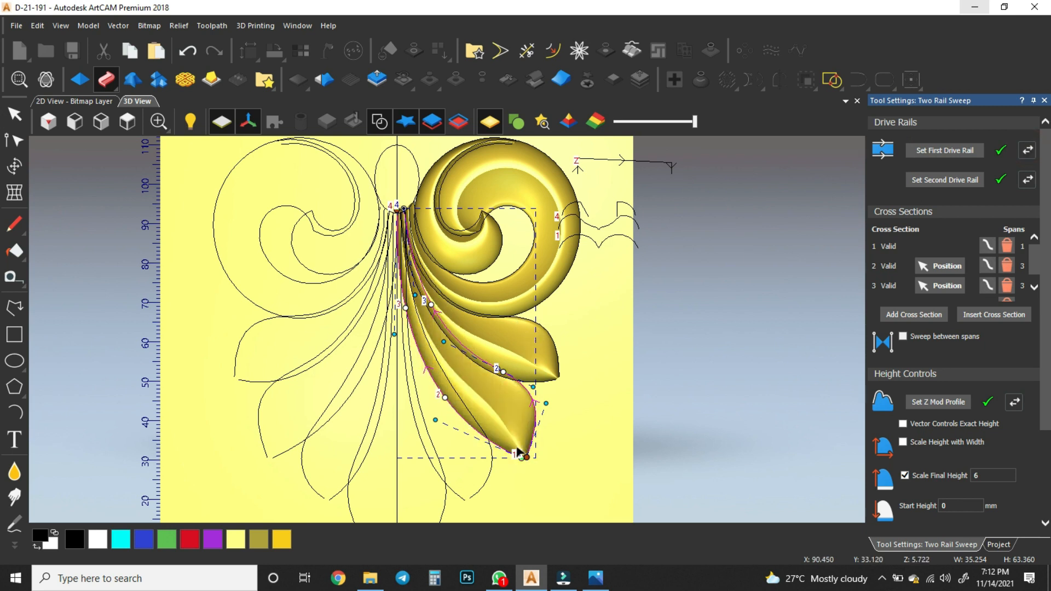
pyautogui.scroll(3, 521, 455)
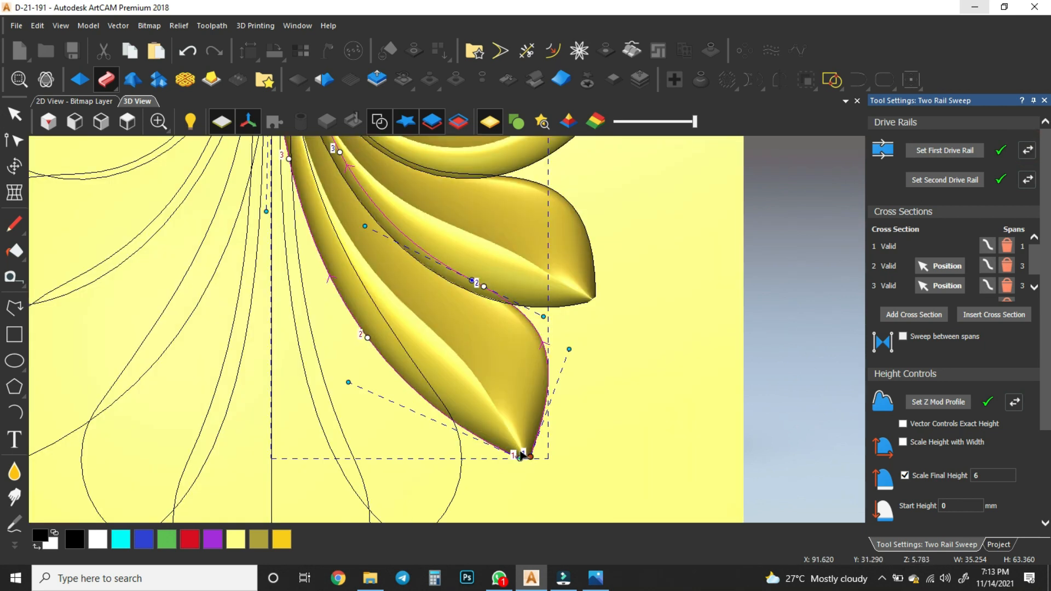
pyautogui.scroll(-4, 521, 456)
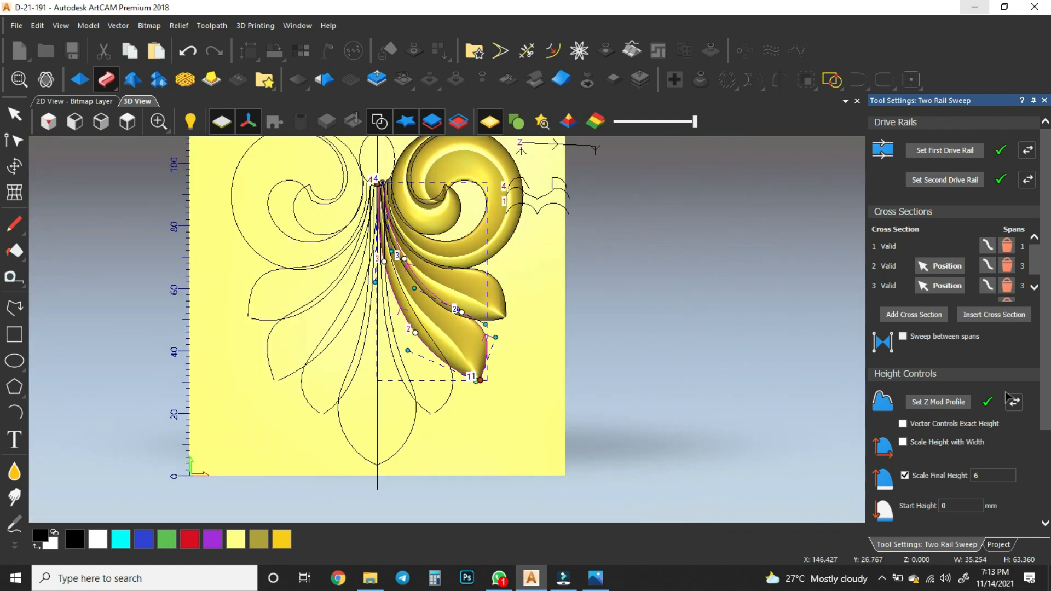
pyautogui.scroll(-3, 1038, 430)
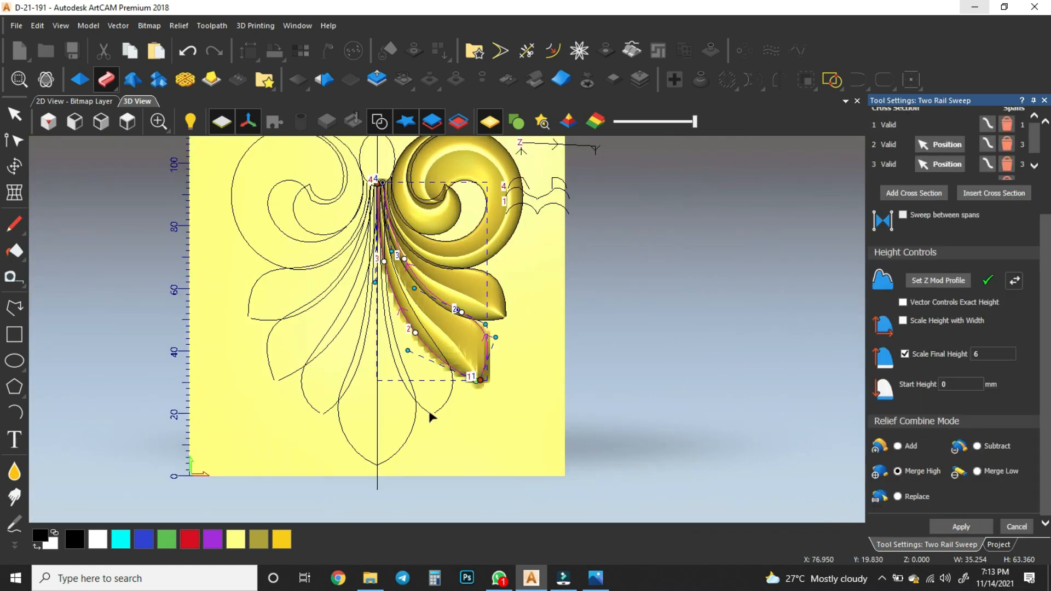
# Step: Sweep the lowest right side leaf along its two curves, reversing the first drive rail, apply it and close the Two Rail Sweep
pyautogui.scroll(4, 438, 411)
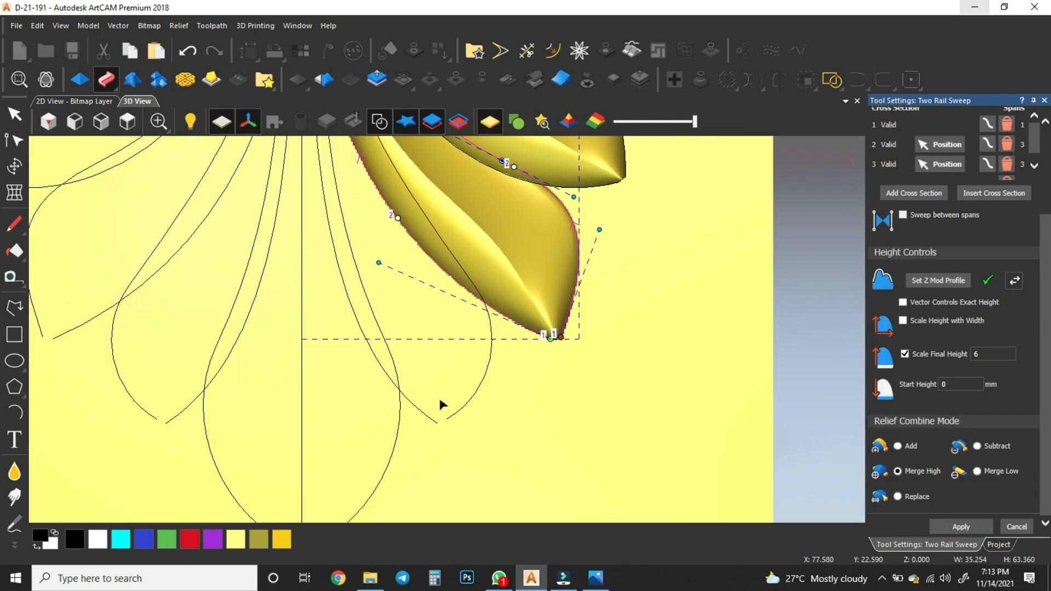
pyautogui.click(427, 435)
pyautogui.scroll(3, 953, 326)
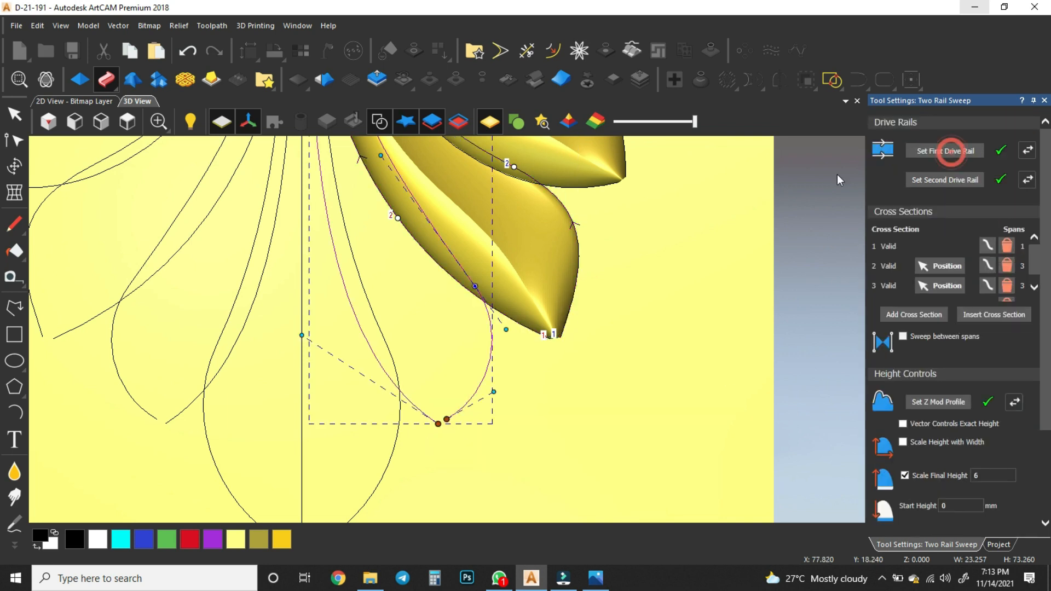
pyautogui.click(945, 151)
pyautogui.click(1027, 149)
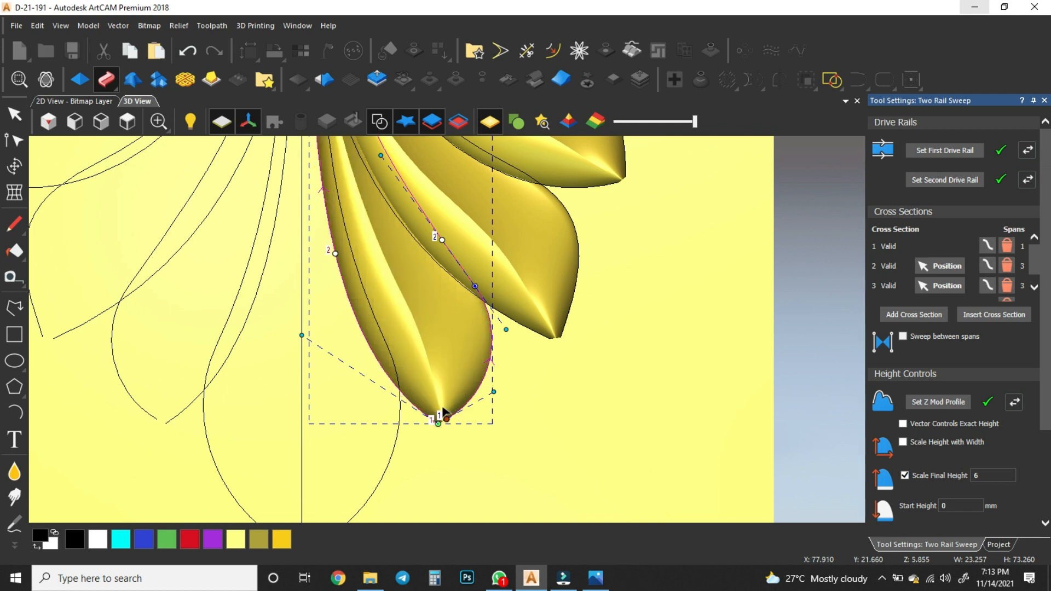
pyautogui.scroll(-3, 444, 410)
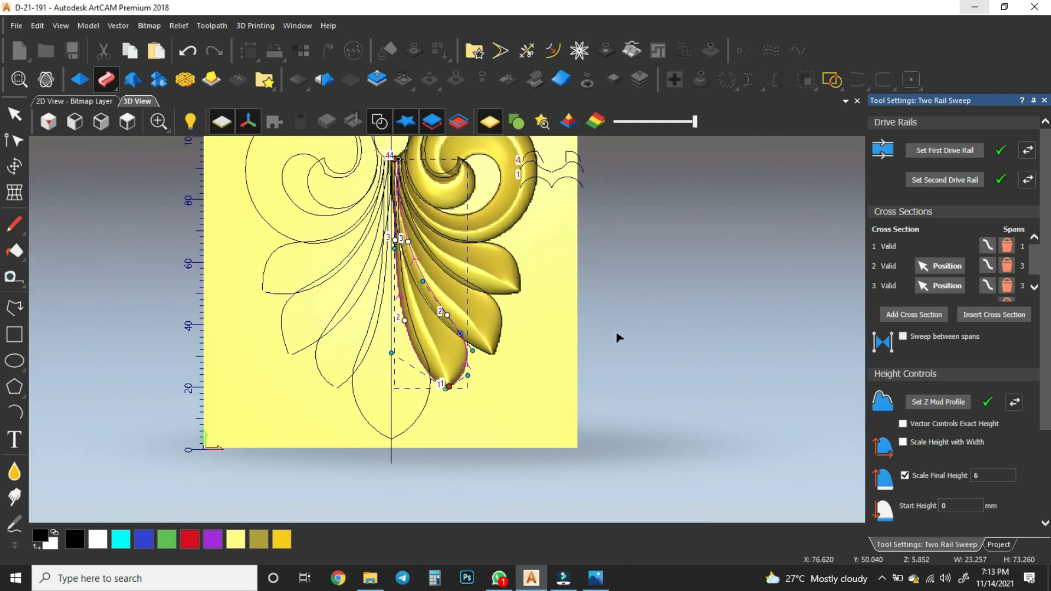
pyautogui.scroll(-3, 958, 383)
pyautogui.click(958, 525)
pyautogui.click(1014, 528)
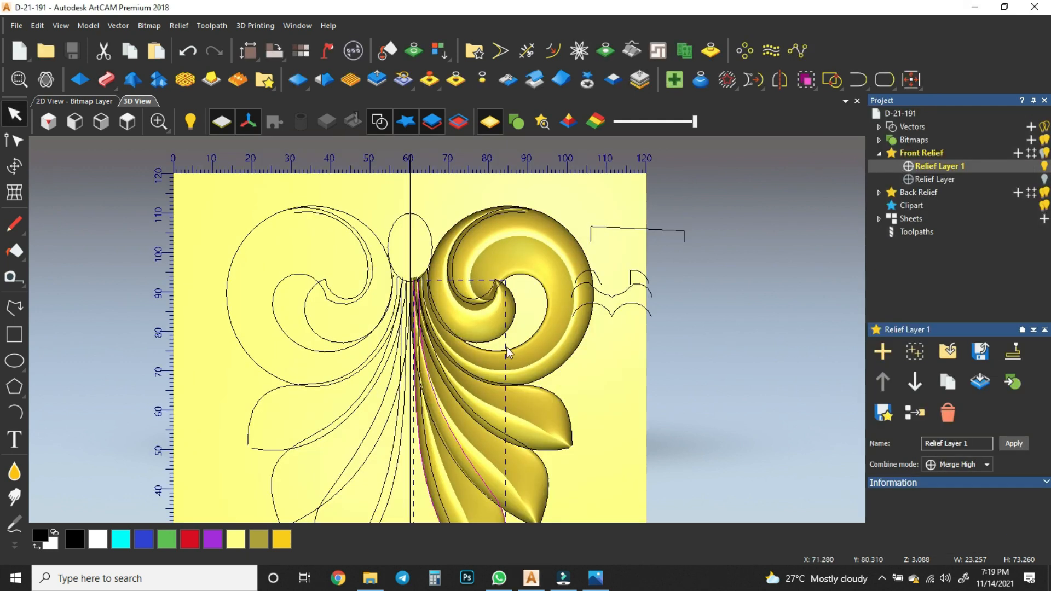
# Step: Turn the right half's relief into clipart and mirror a copy of it horizontally across the model, keeping the original
pyautogui.scroll(-4, 484, 366)
pyautogui.scroll(3, 482, 361)
pyautogui.click(621, 347)
pyautogui.moveTo(435, 415); pyautogui.dragTo(439, 381, button='middle')
pyautogui.scroll(-1, 439, 382)
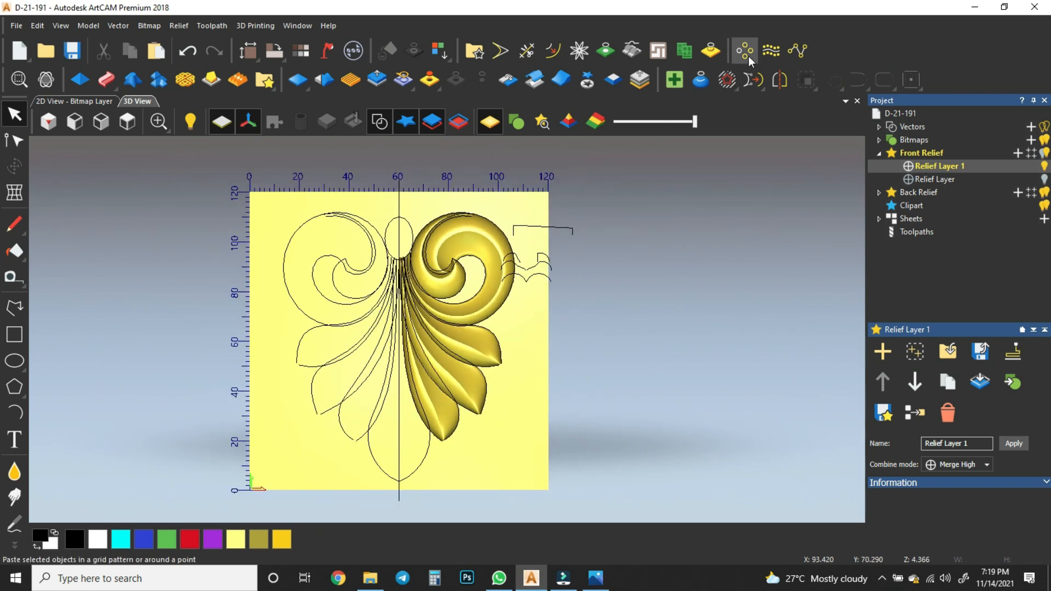
pyautogui.click(587, 86)
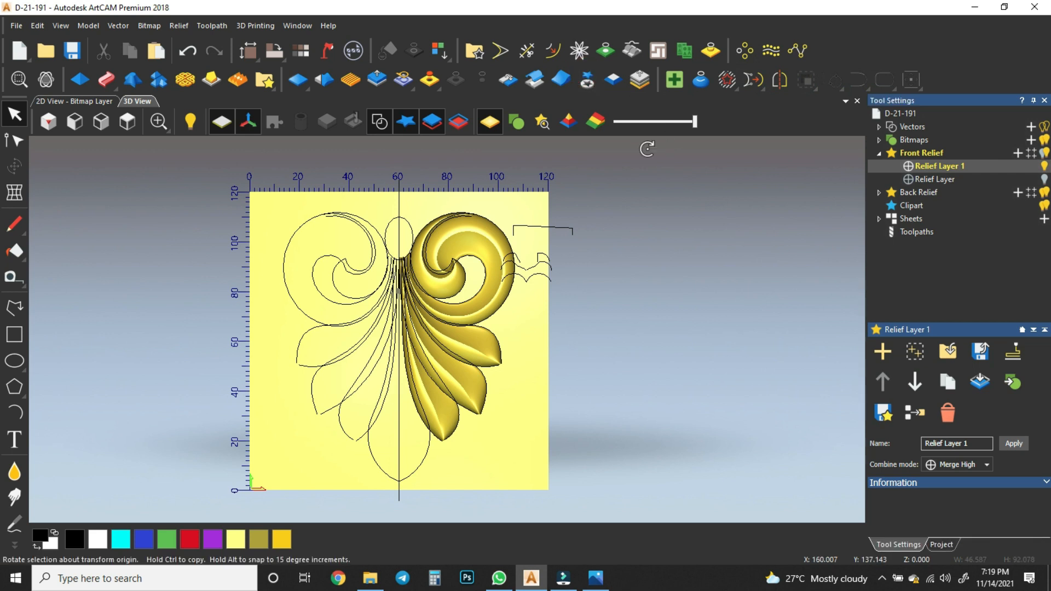
pyautogui.click(779, 80)
pyautogui.click(196, 348)
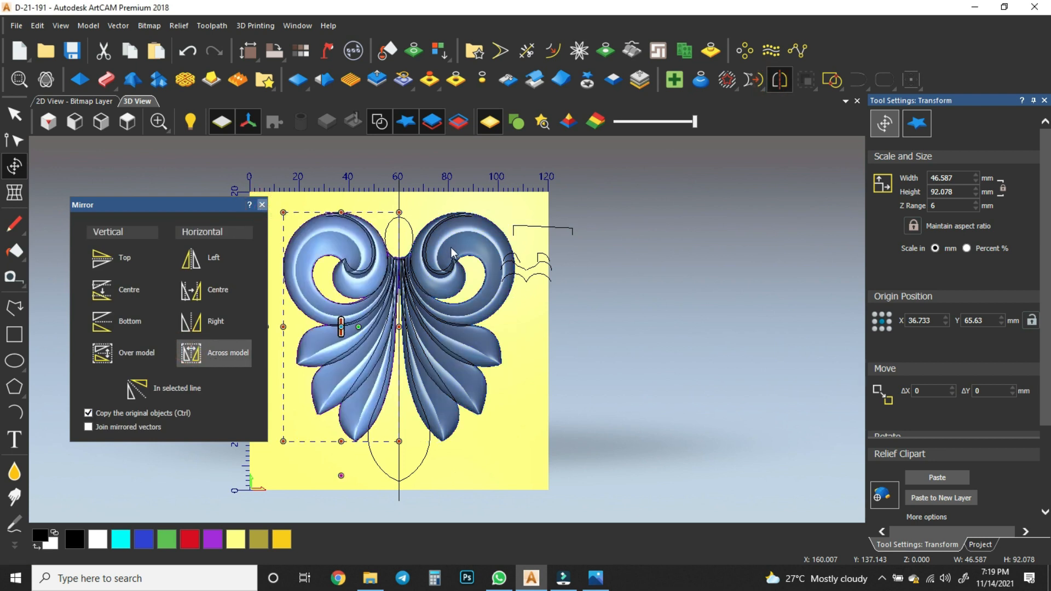
# Step: Select both mirrored relief halves together, compare them with the reference photo and leave the transform
pyautogui.click(262, 206)
pyautogui.keyDown('shift'); pyautogui.click(459, 247); pyautogui.keyUp('shift')
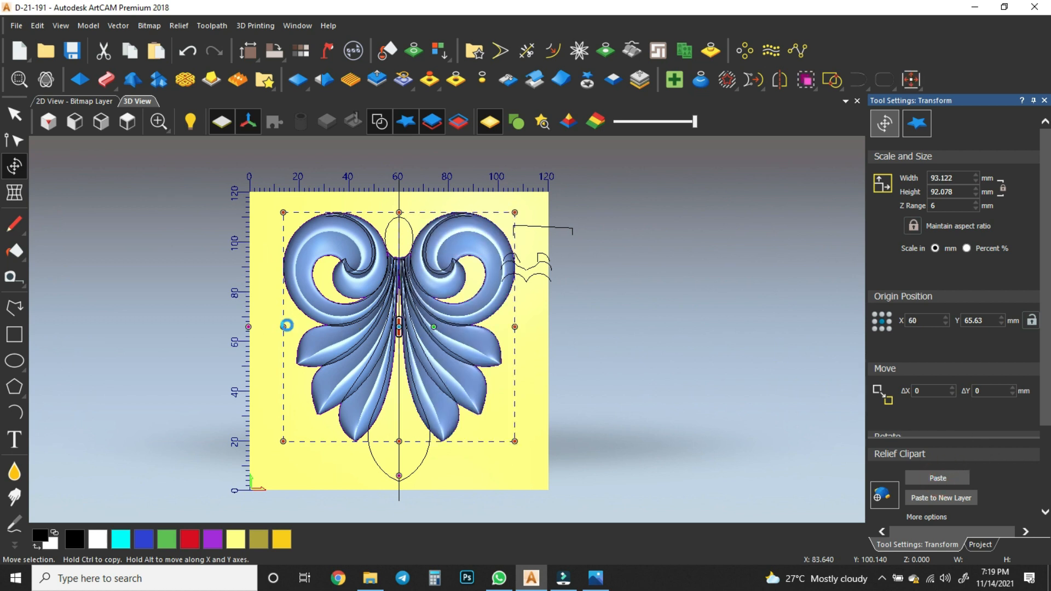
pyautogui.click(596, 585)
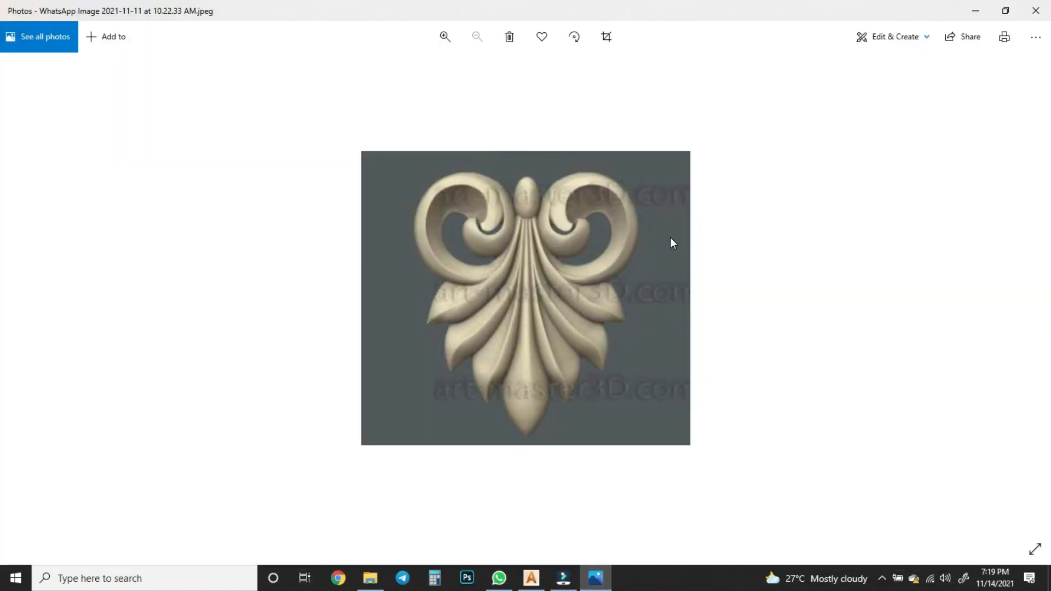
pyautogui.click(975, 11)
pyautogui.press('Escape')
pyautogui.scroll(3, 401, 436)
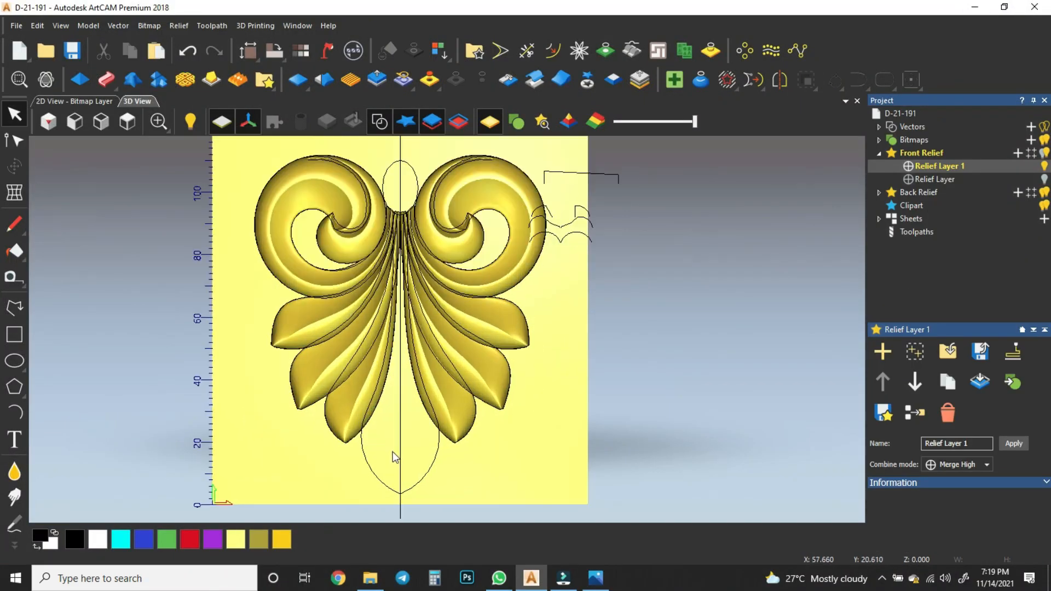
# Step: Start a Two Rail Sweep on the two central leaf curves with the left arc of the lower profile as cross section
pyautogui.click(451, 457)
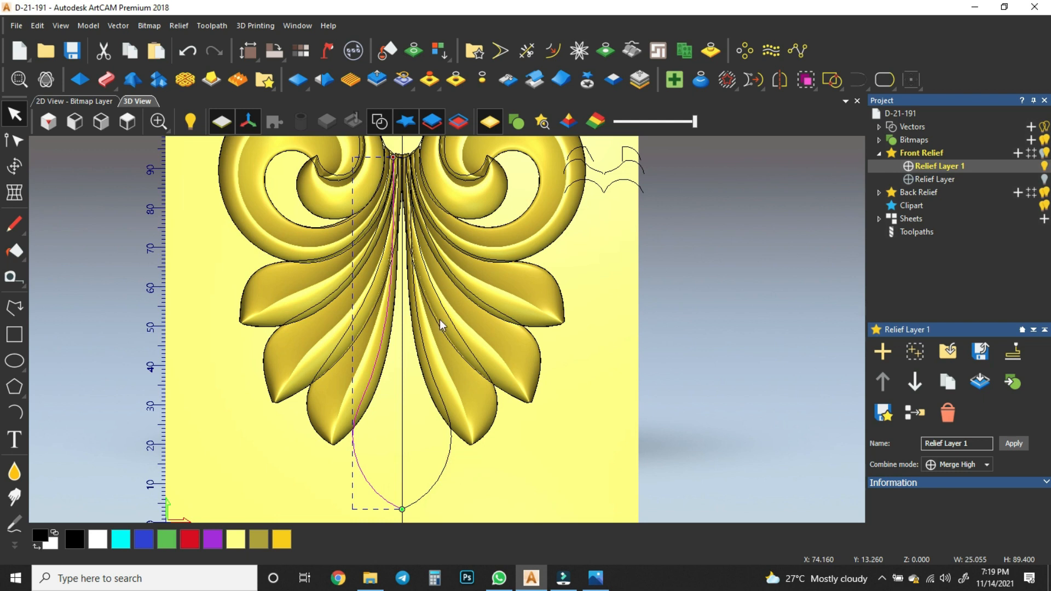
pyautogui.click(106, 79)
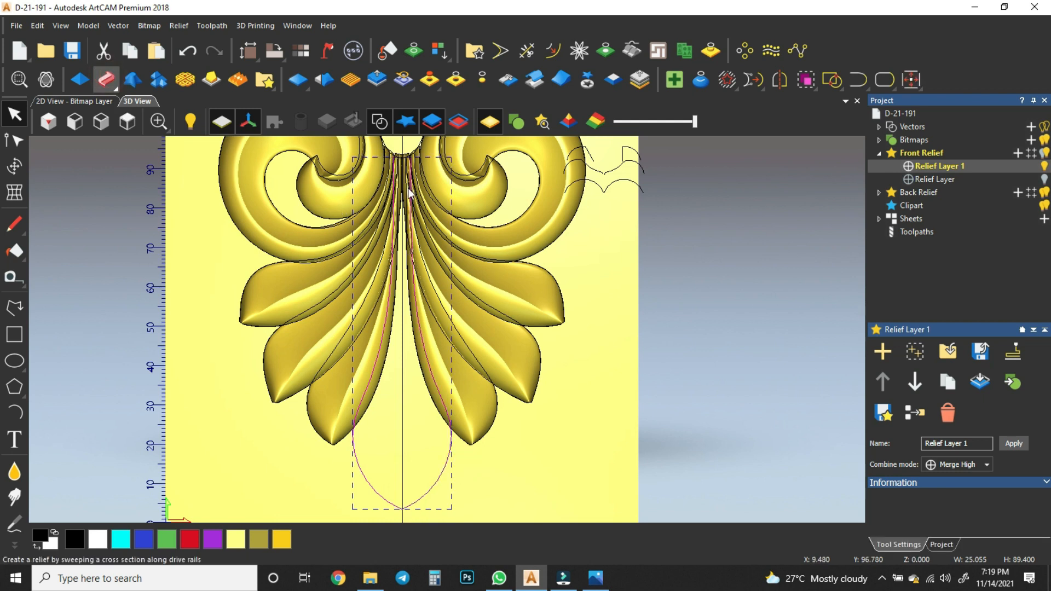
pyautogui.click(565, 211)
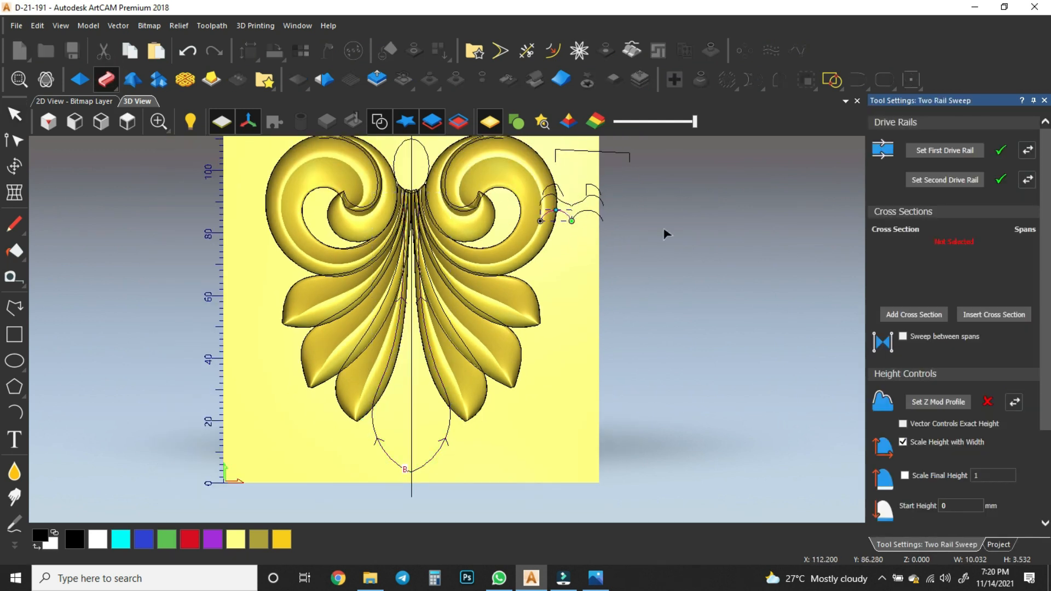
pyautogui.click(911, 315)
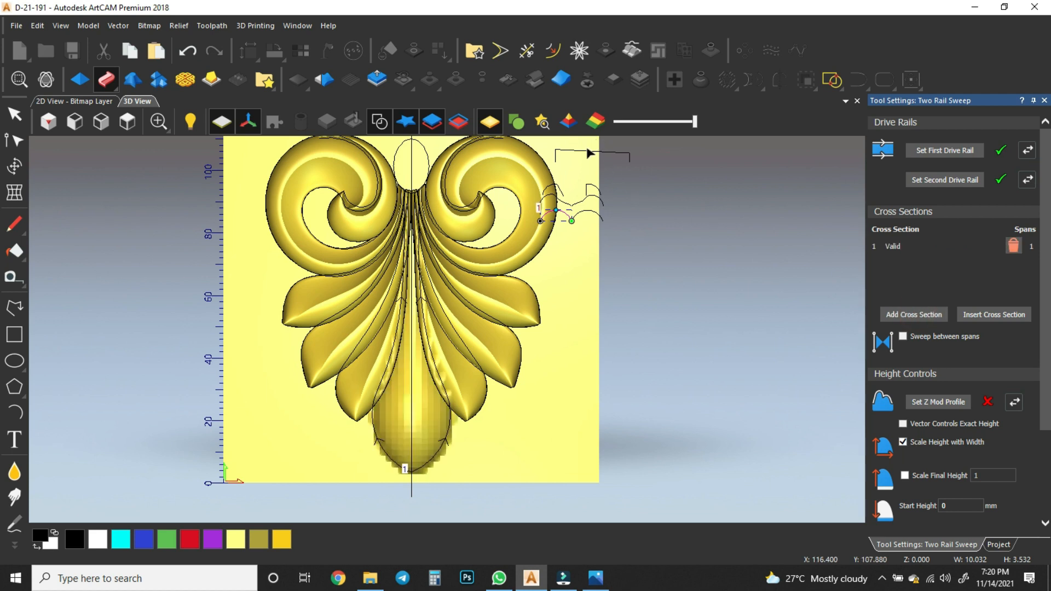
# Step: Assign the sloping polyline as the central leaf's Z Mod Profile, disable Scale Height with Width and set Scale Final Height to 6
pyautogui.click(593, 152)
pyautogui.click(902, 442)
pyautogui.click(904, 475)
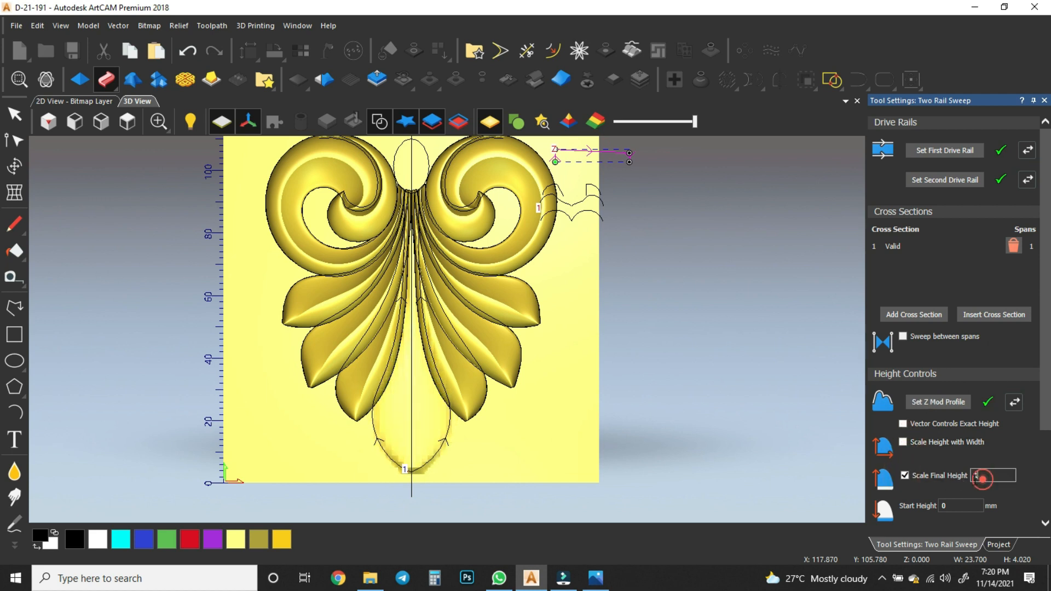
pyautogui.doubleClick(974, 476)
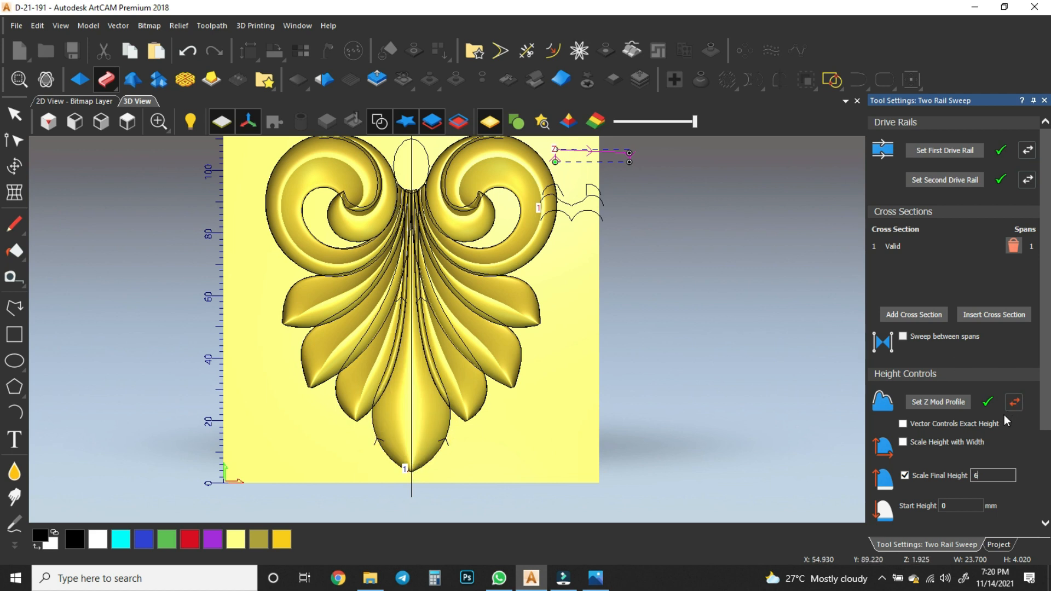
# Step: Apply the central leaf sweep with Merge High, inspect the whole relief with the vectors hidden, and close the sweep
pyautogui.scroll(-3, 1004, 415)
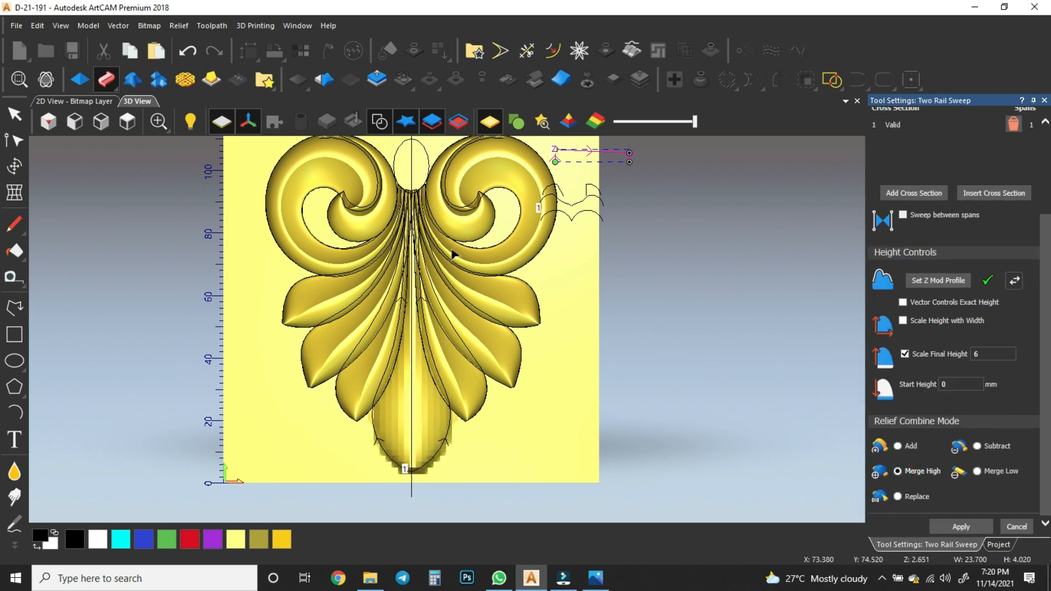
pyautogui.scroll(5, 418, 230)
pyautogui.click(380, 122)
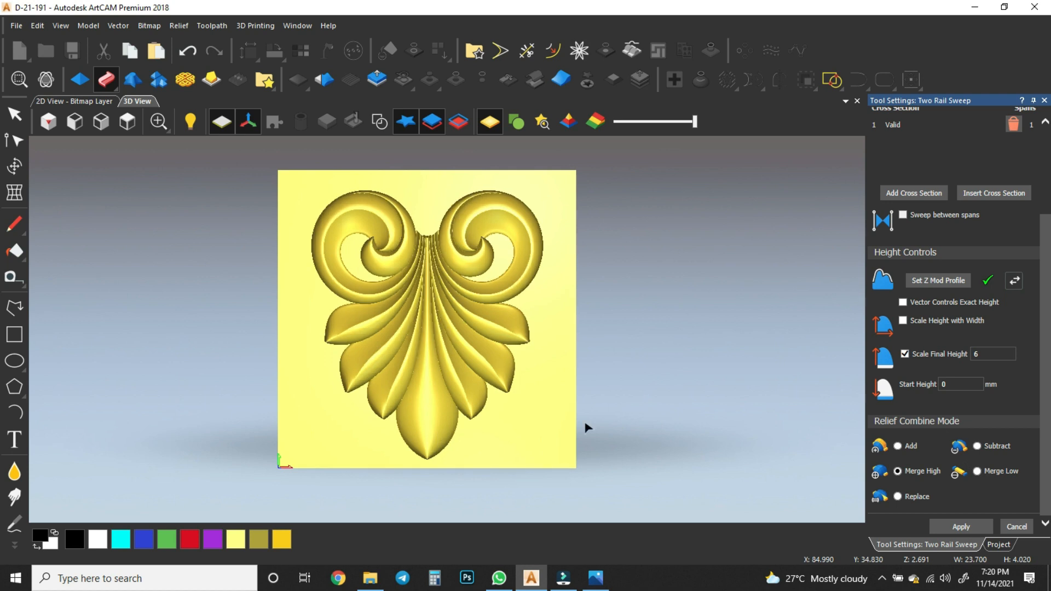
pyautogui.click(1016, 526)
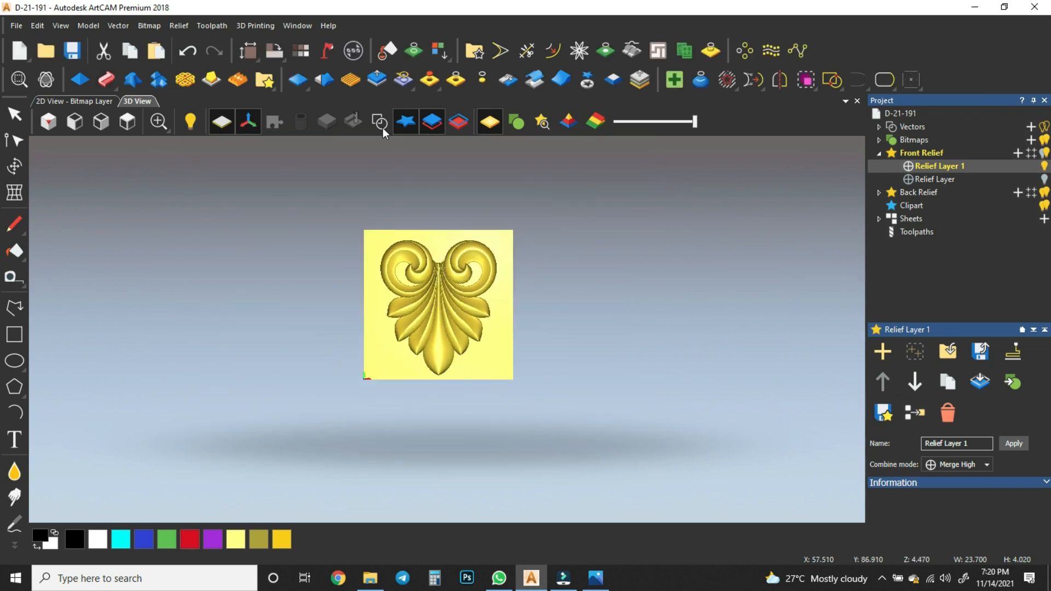
# Step: Show the vectors again and start a Round Shape Editor profile with a 90 degree angle on the ellipse between the scrolls
pyautogui.click(380, 122)
pyautogui.click(455, 230)
pyautogui.click(440, 279)
pyautogui.click(86, 87)
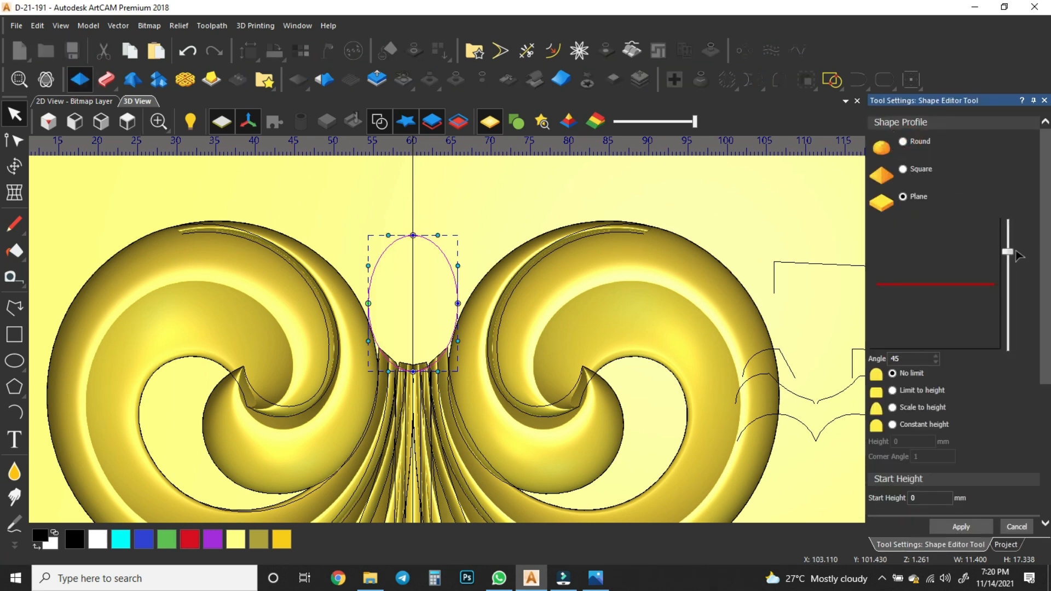
pyautogui.moveTo(1008, 251); pyautogui.dragTo(1008, 175)
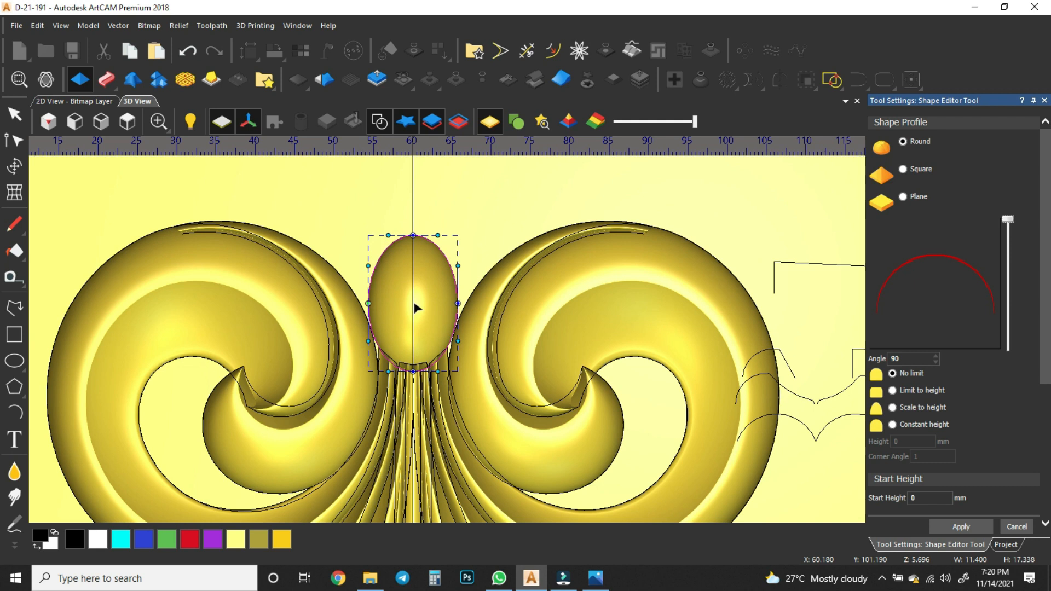
# Step: Set the ellipse's round profile to Merge High, Scale to height 4 mm and start height 2 mm
pyautogui.scroll(-4, 925, 449)
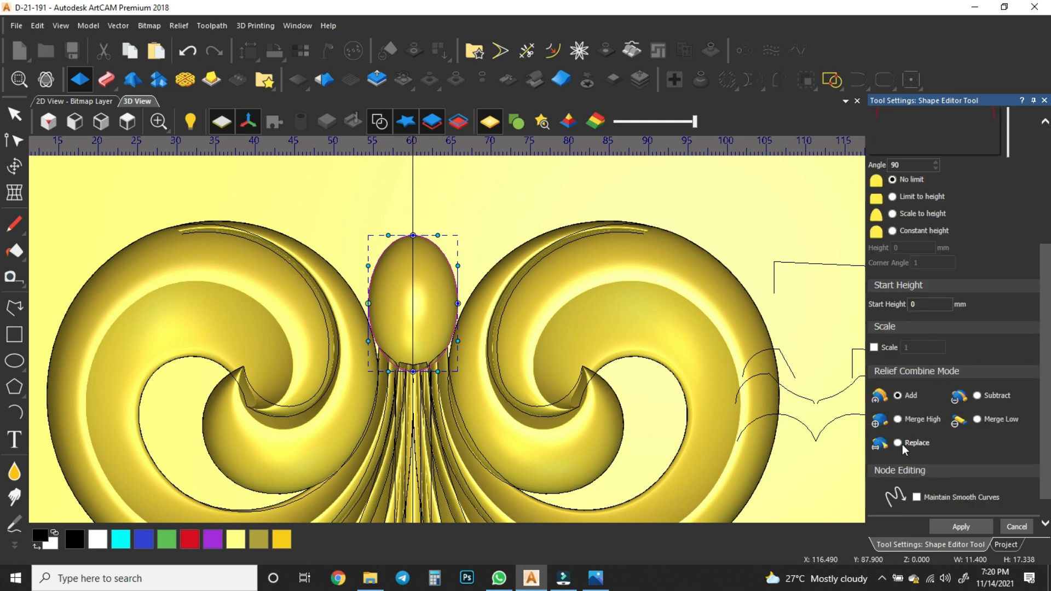
pyautogui.click(898, 419)
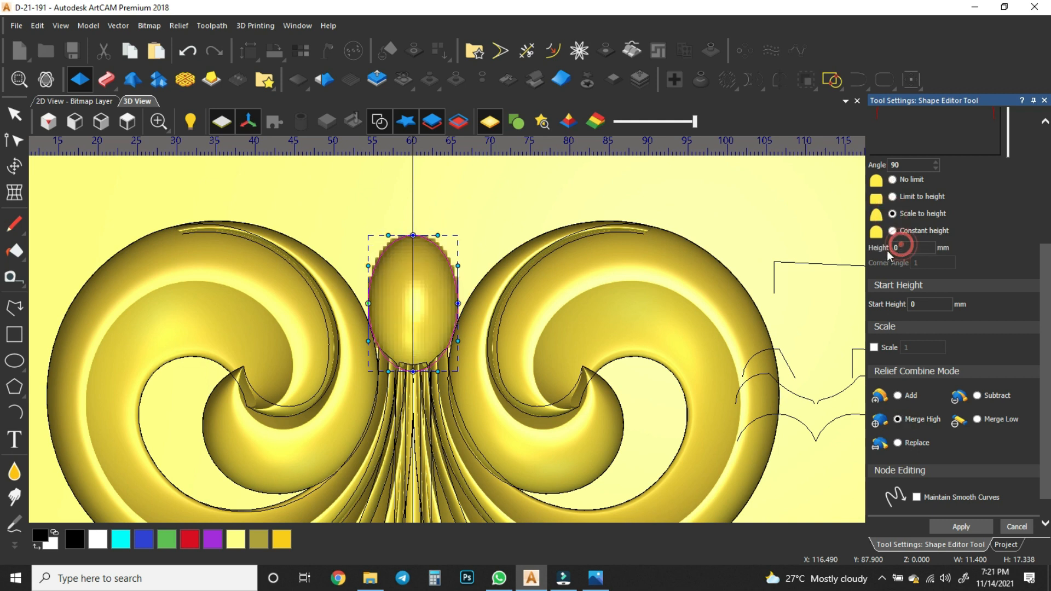
pyautogui.click(898, 248)
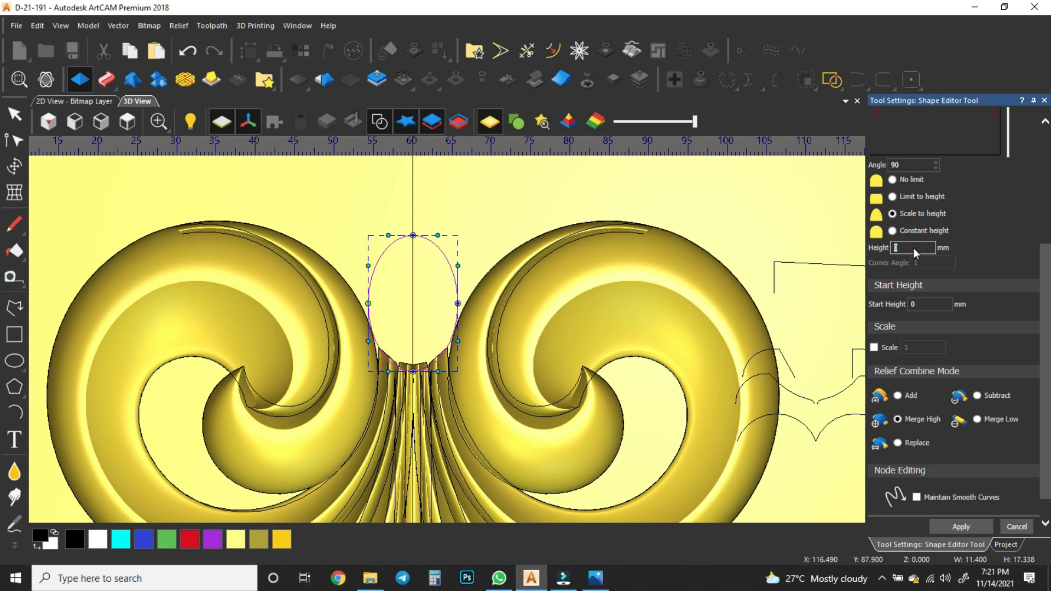
pyautogui.write('4')
pyautogui.click(919, 305)
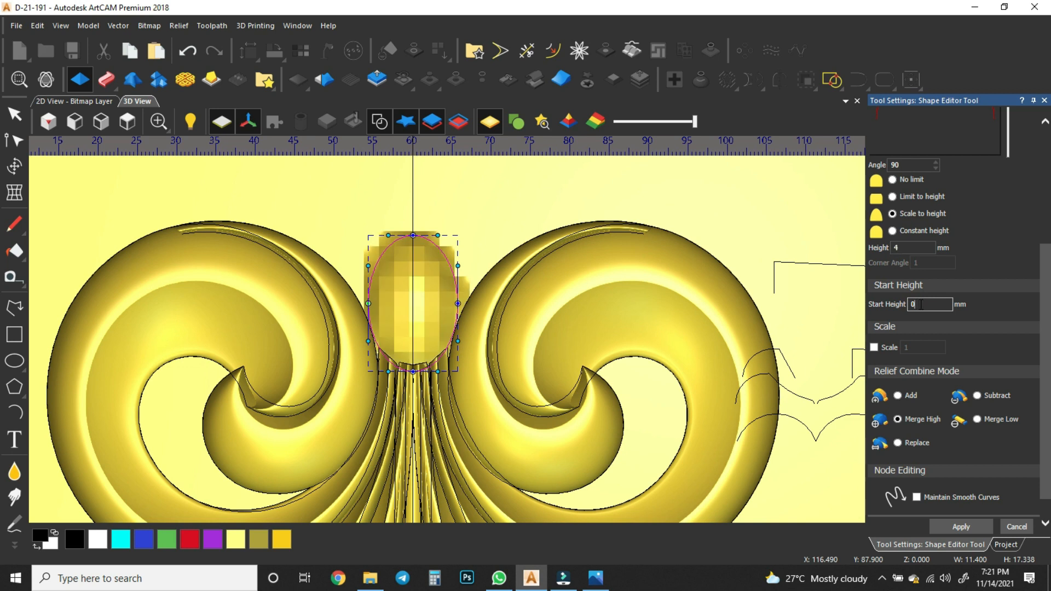
pyautogui.click(919, 304)
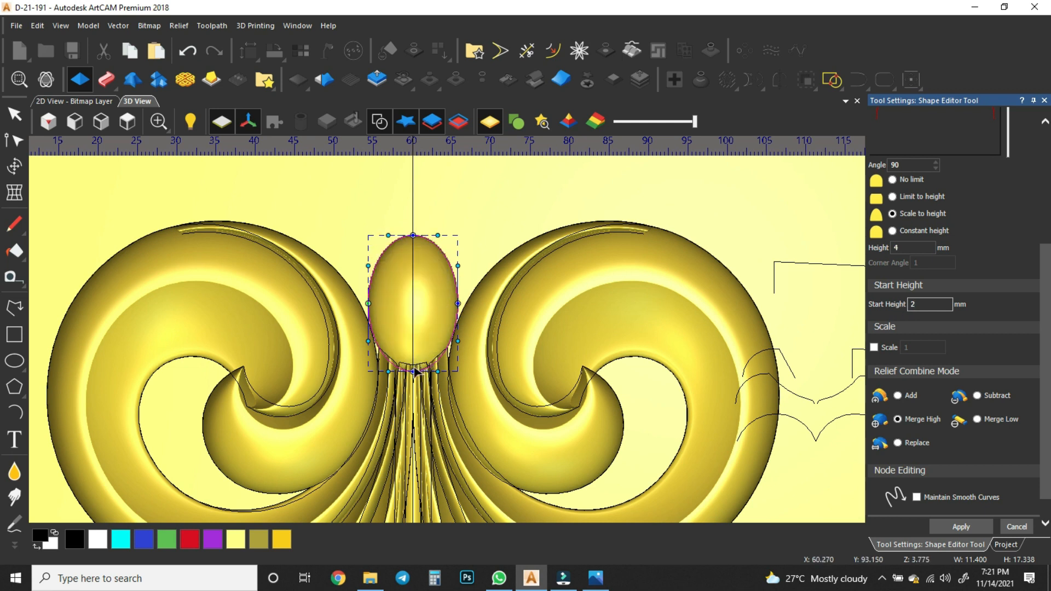
# Step: Check the dome against the leaf stems with the vectors hidden, apply the shape and close the Shape Editor
pyautogui.scroll(5, 415, 374)
pyautogui.scroll(-4, 439, 372)
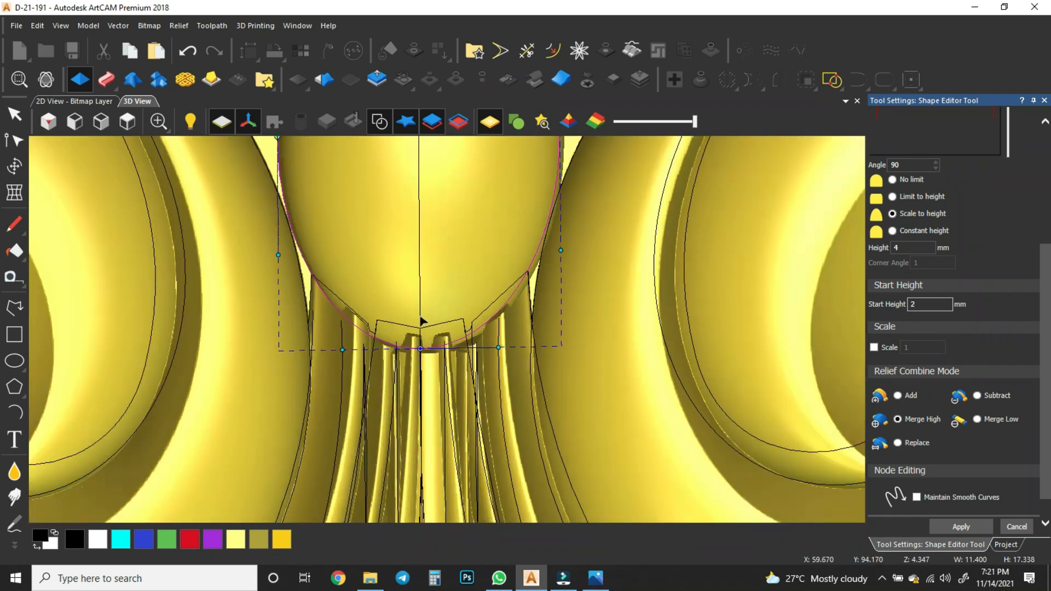
pyautogui.click(383, 123)
pyautogui.scroll(-4, 441, 324)
pyautogui.scroll(3, 448, 333)
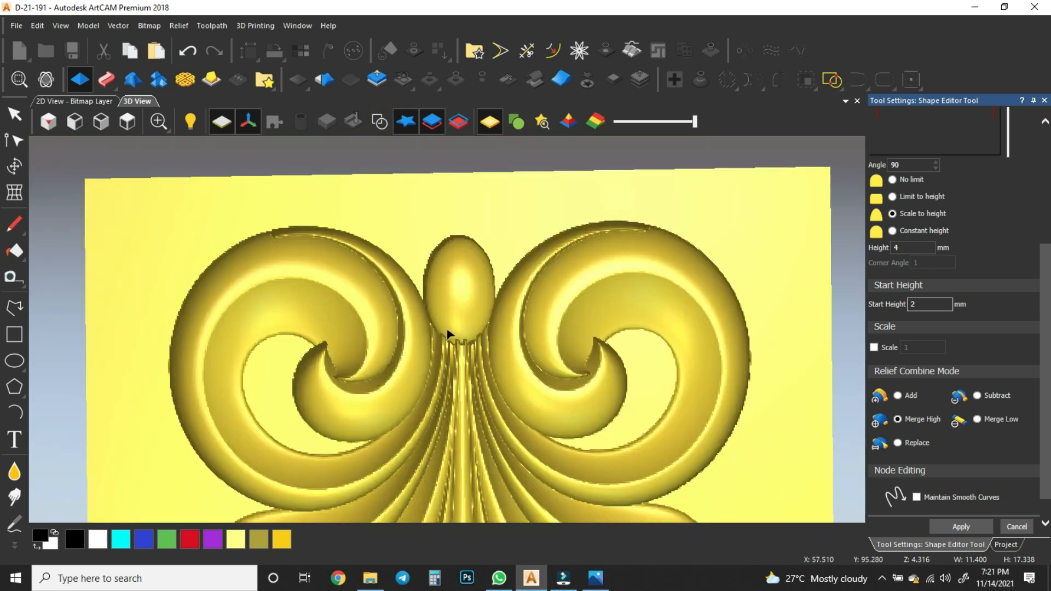
pyautogui.click(972, 524)
pyautogui.click(1010, 527)
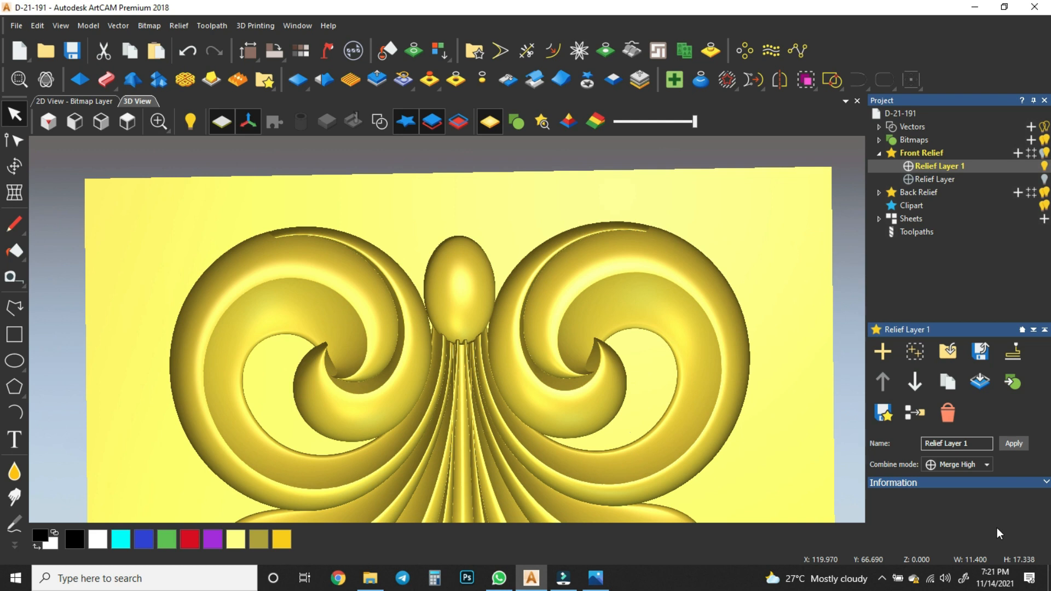
# Step: Start the Smoothing Tool with a radius of 83 pixels and enable Material Safety Plane at 0.25 mm
pyautogui.scroll(3, 480, 353)
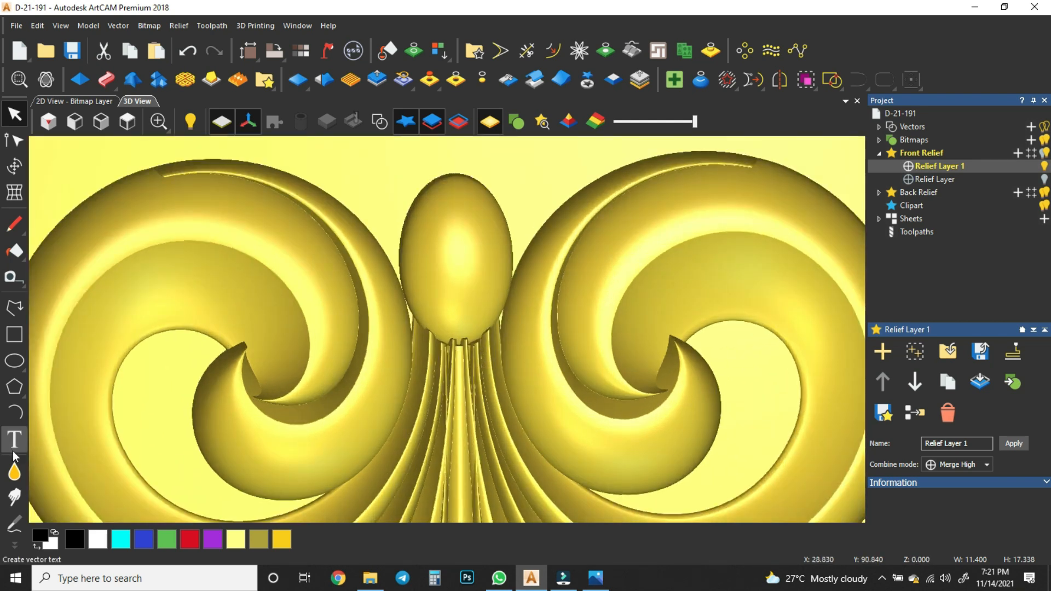
pyautogui.click(14, 471)
pyautogui.scroll(3, 469, 351)
pyautogui.scroll(3, 470, 352)
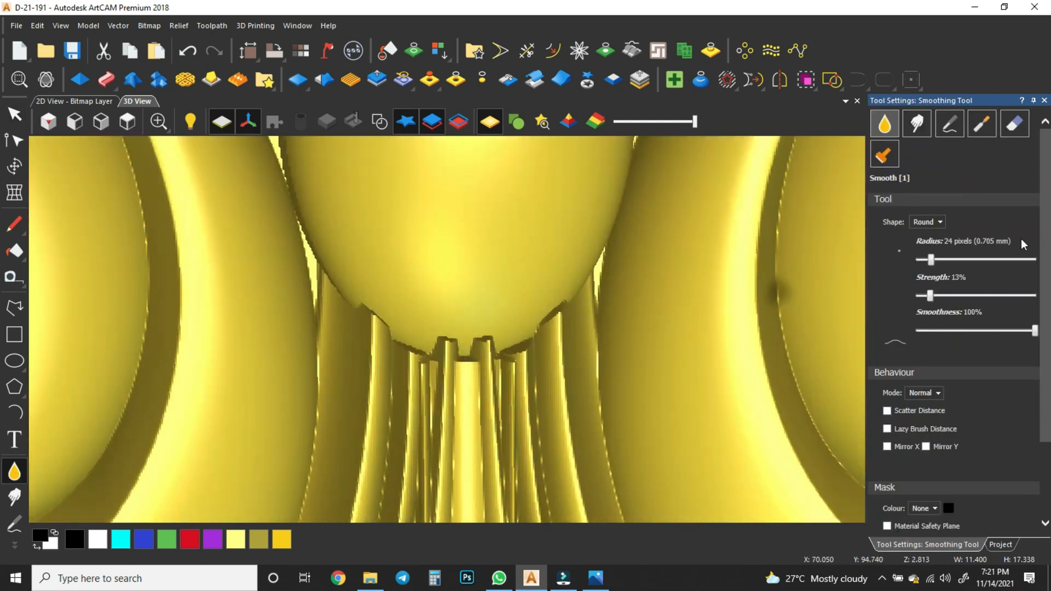
pyautogui.click(961, 260)
pyautogui.scroll(-1, 446, 341)
pyautogui.scroll(-2, 1016, 390)
pyautogui.click(886, 425)
pyautogui.click(973, 425)
pyautogui.write('0.25')
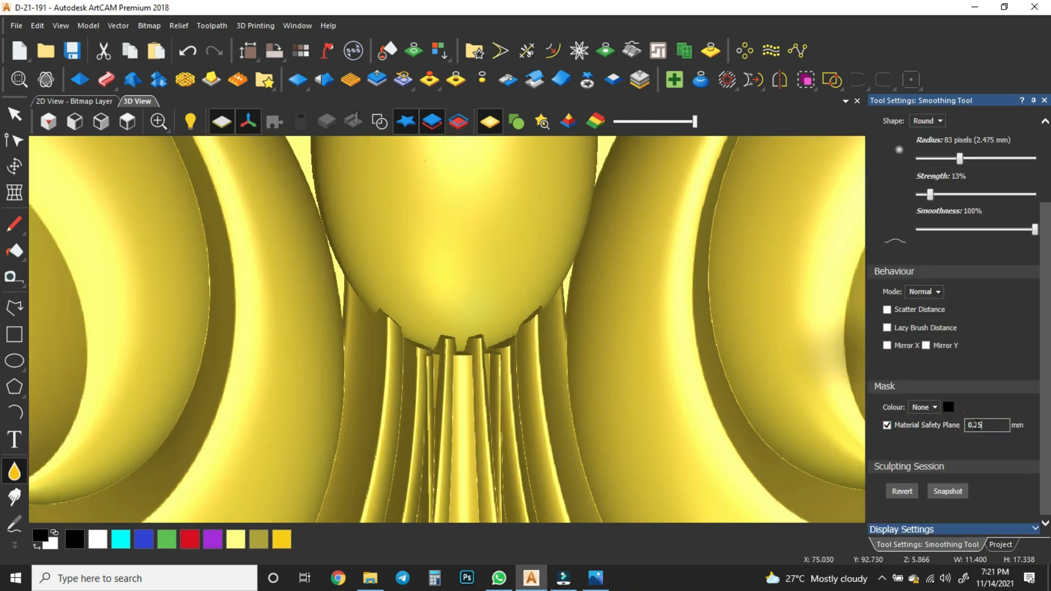
# Step: Smooth the stem ends below the domed ellipse, repeat the pass at 40% strength and leave the tool
pyautogui.moveTo(377, 311)
pyautogui.mouseDown()
pyautogui.moveTo(395, 325)
pyautogui.moveTo(479, 340)
pyautogui.moveTo(545, 296)
pyautogui.mouseUp()
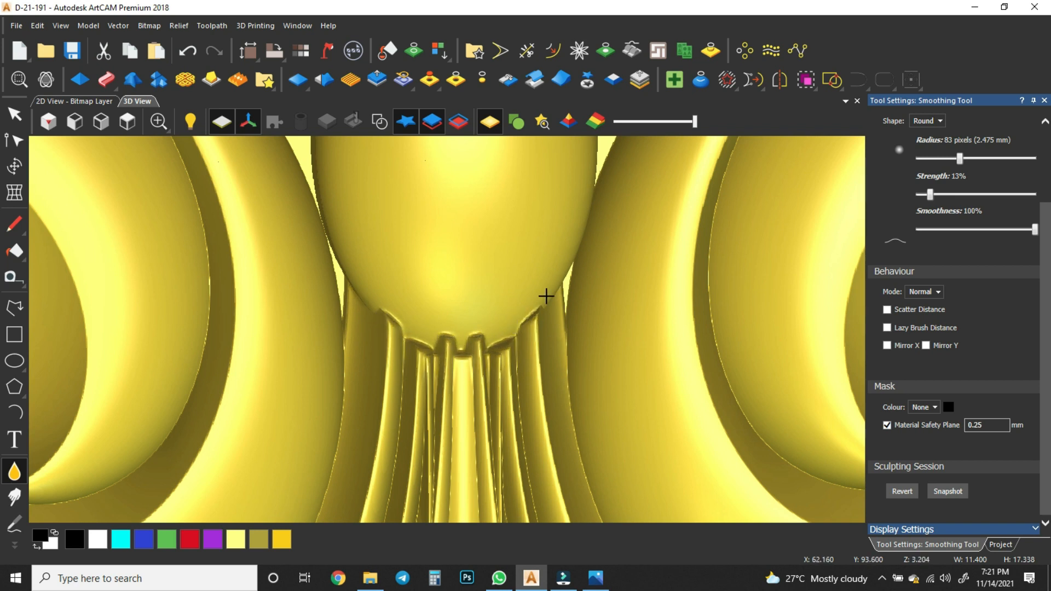
pyautogui.click(962, 195)
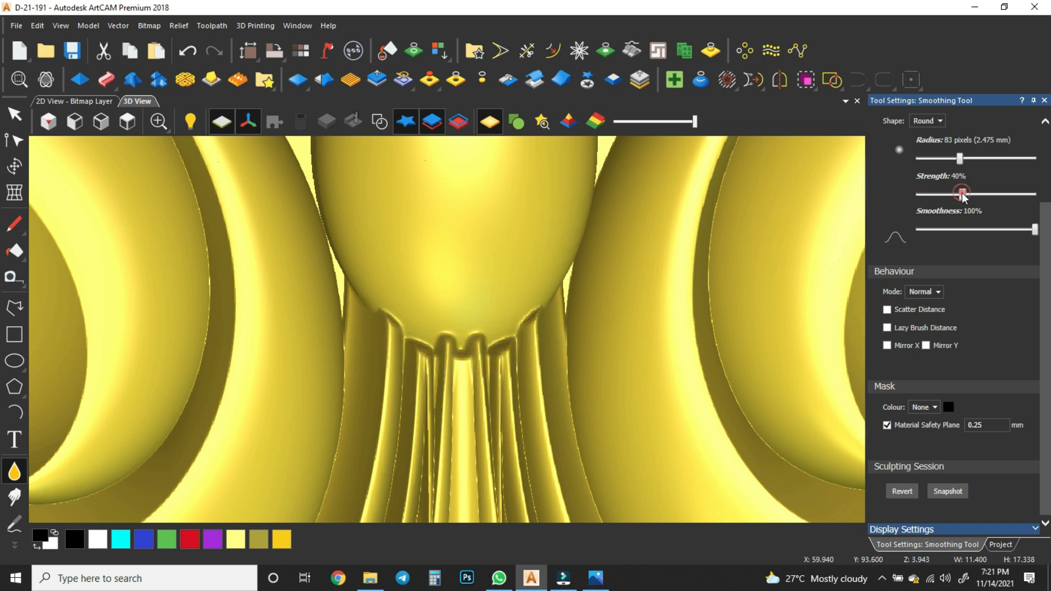
pyautogui.moveTo(427, 339)
pyautogui.mouseDown()
pyautogui.moveTo(418, 335)
pyautogui.moveTo(525, 329)
pyautogui.mouseUp()
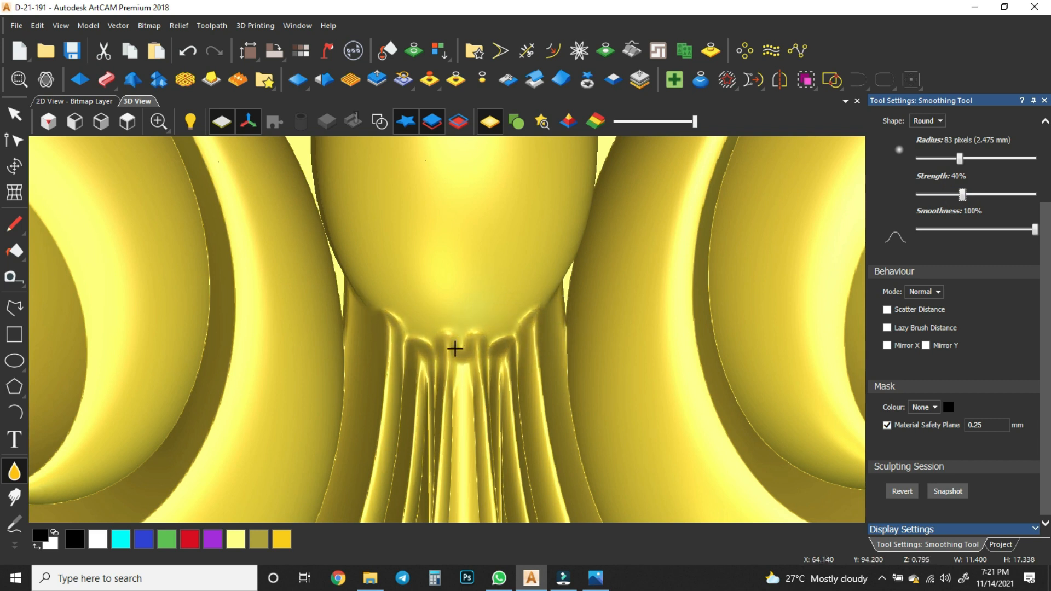
pyautogui.scroll(-12, 456, 348)
pyautogui.scroll(4, 461, 400)
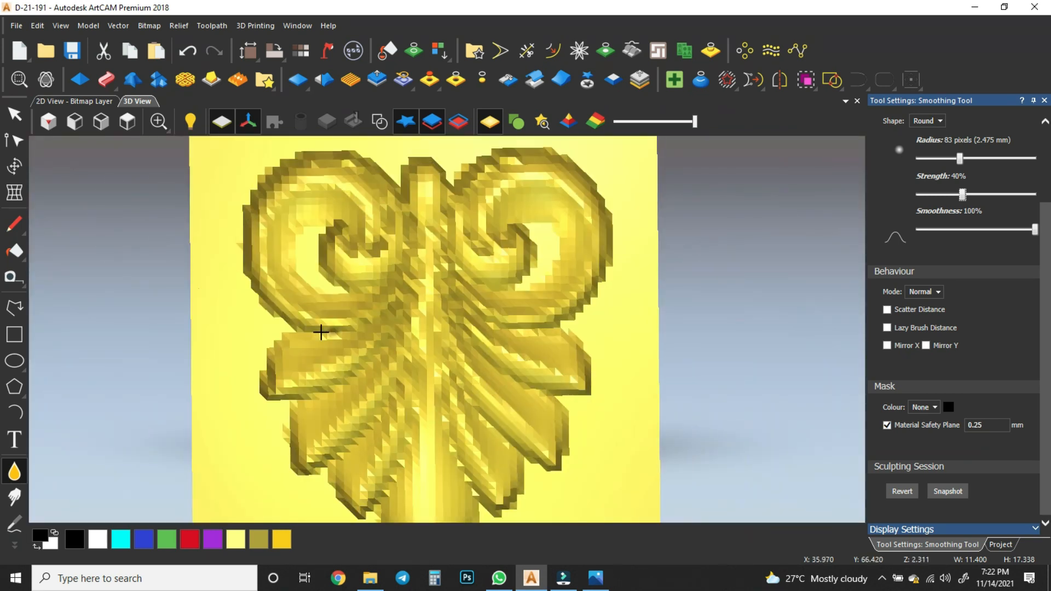
pyautogui.click(16, 114)
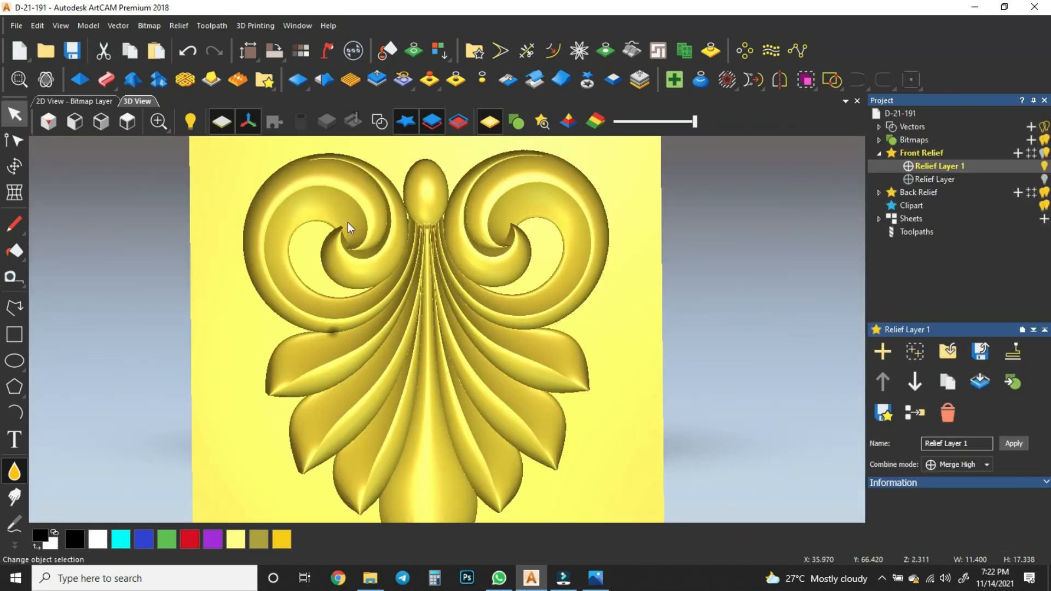
# Step: Examine the whole relief from several angles and the transition between the domed ellipse and the leaf stems
pyautogui.scroll(-5, 447, 355)
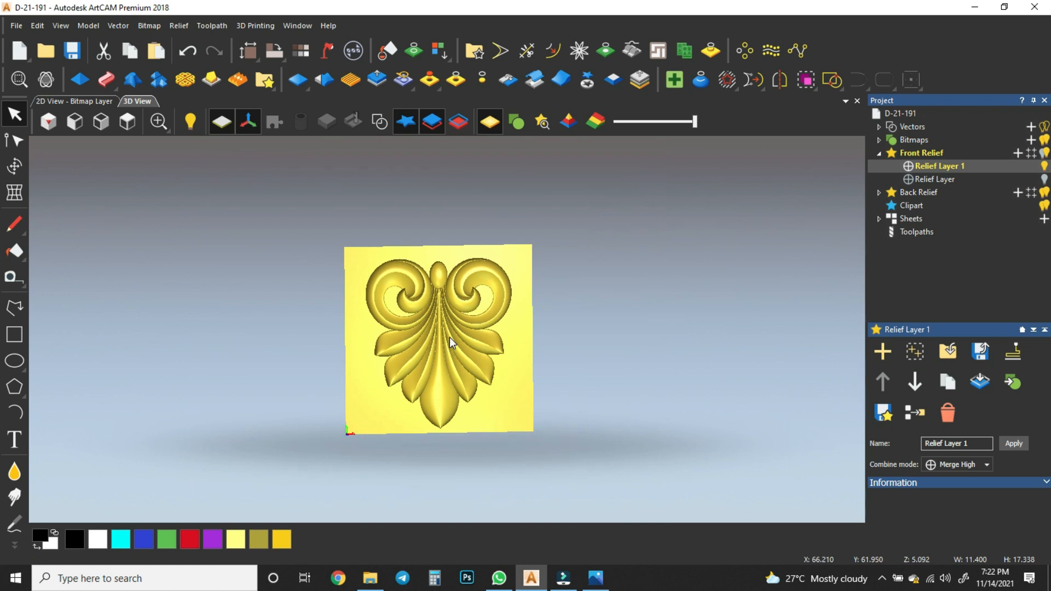
pyautogui.scroll(3, 449, 337)
pyautogui.scroll(-3, 456, 341)
pyautogui.scroll(5, 445, 337)
pyautogui.moveTo(445, 337); pyautogui.dragTo(462, 318, button='middle')
pyautogui.scroll(-4, 374, 289)
pyautogui.scroll(3, 374, 288)
pyautogui.moveTo(377, 295); pyautogui.dragTo(450, 438, button='middle')
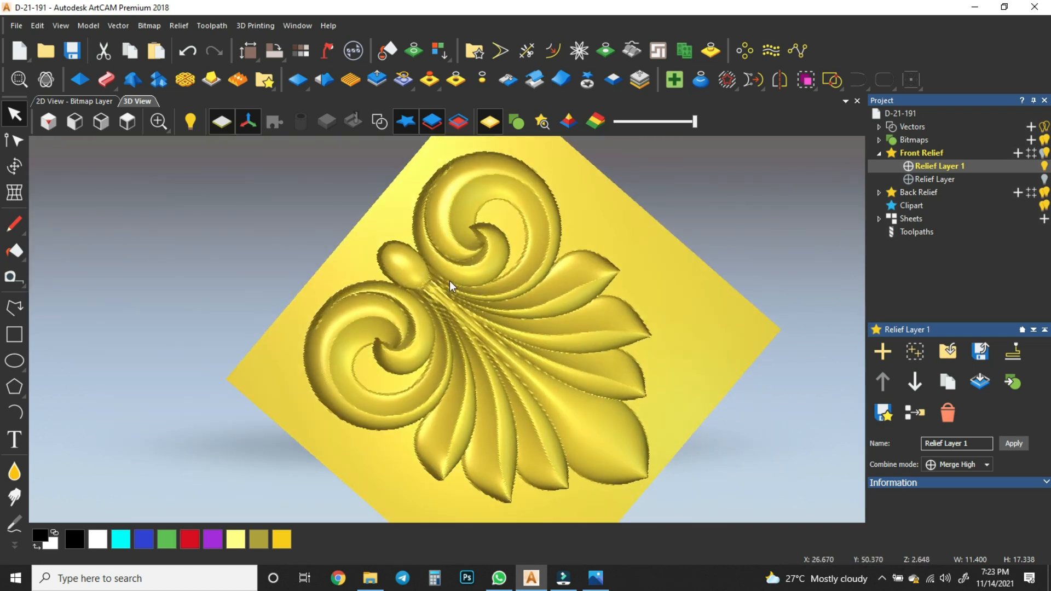
pyautogui.scroll(4, 445, 280)
pyautogui.moveTo(425, 276); pyautogui.dragTo(603, 232, button='middle')
pyautogui.scroll(4, 603, 232)
pyautogui.scroll(-5, 382, 298)
# Step: Zero the relief inside the top ellipse's vector and smooth the leaf stem ends along its lower edge
pyautogui.click(379, 122)
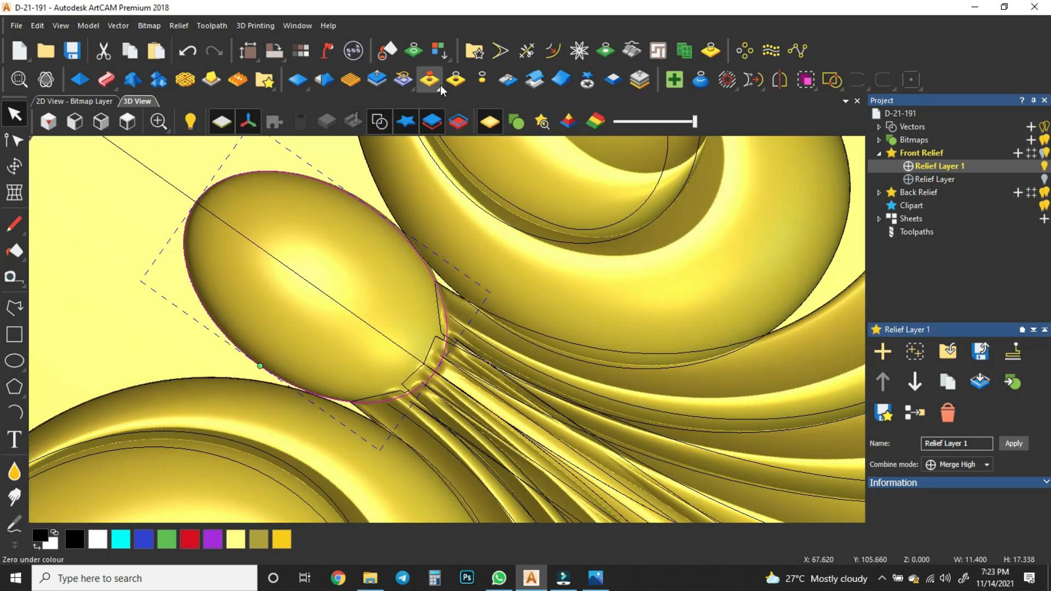
pyautogui.click(453, 81)
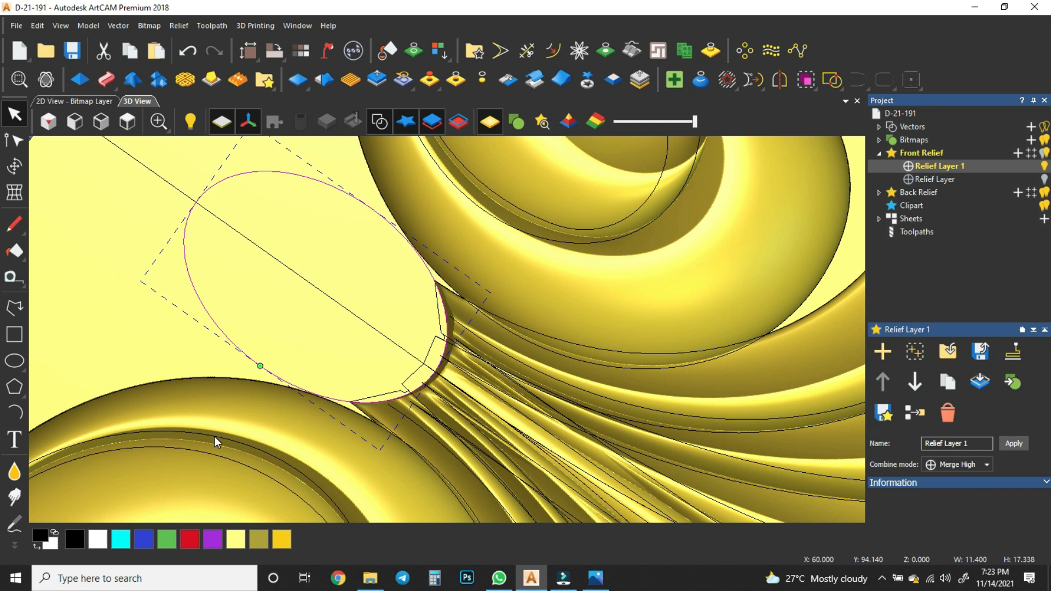
pyautogui.click(20, 471)
pyautogui.moveTo(438, 389)
pyautogui.mouseDown()
pyautogui.moveTo(424, 390)
pyautogui.moveTo(446, 402)
pyautogui.moveTo(443, 307)
pyautogui.moveTo(448, 348)
pyautogui.moveTo(387, 411)
pyautogui.moveTo(408, 386)
pyautogui.mouseUp()
pyautogui.click(14, 114)
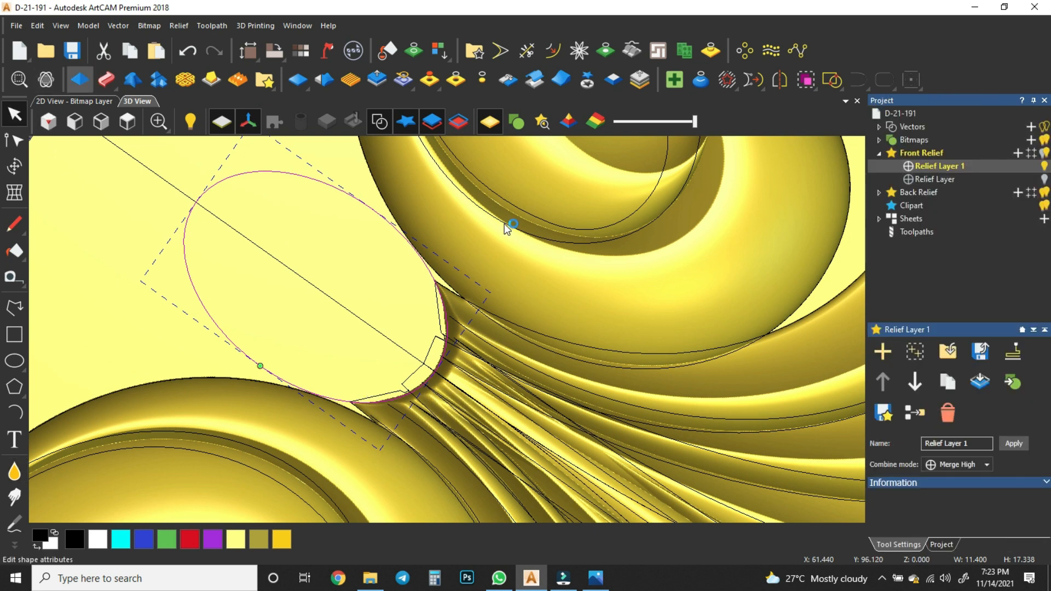
# Step: Rebuild the dome on the ellipse as a round 90 degree shape, scaled to 4 mm height with start height 2 mm
pyautogui.press('F12')
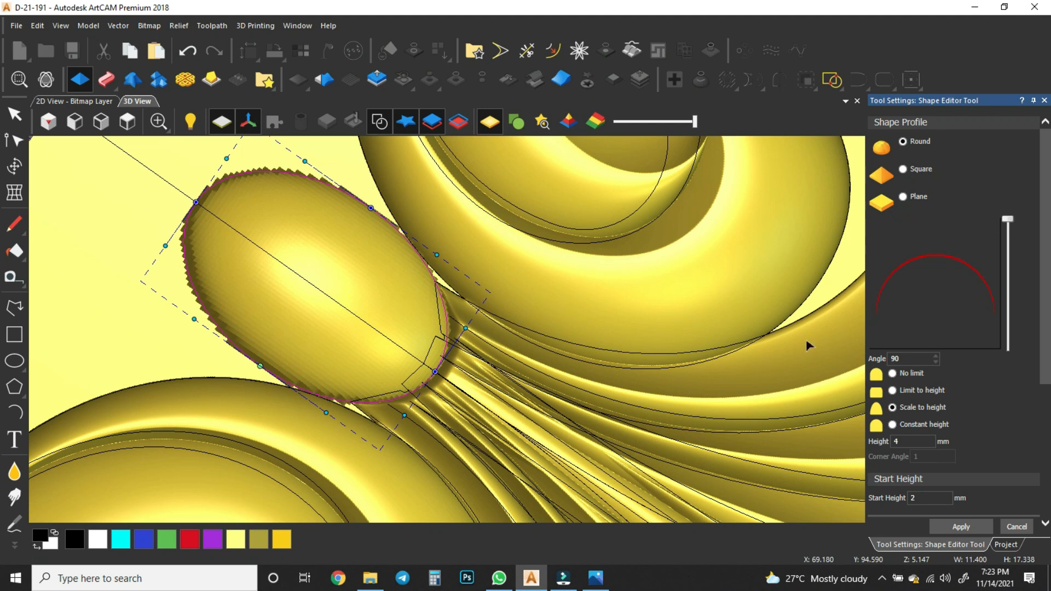
pyautogui.scroll(-4, 921, 419)
pyautogui.click(960, 527)
pyautogui.click(1016, 527)
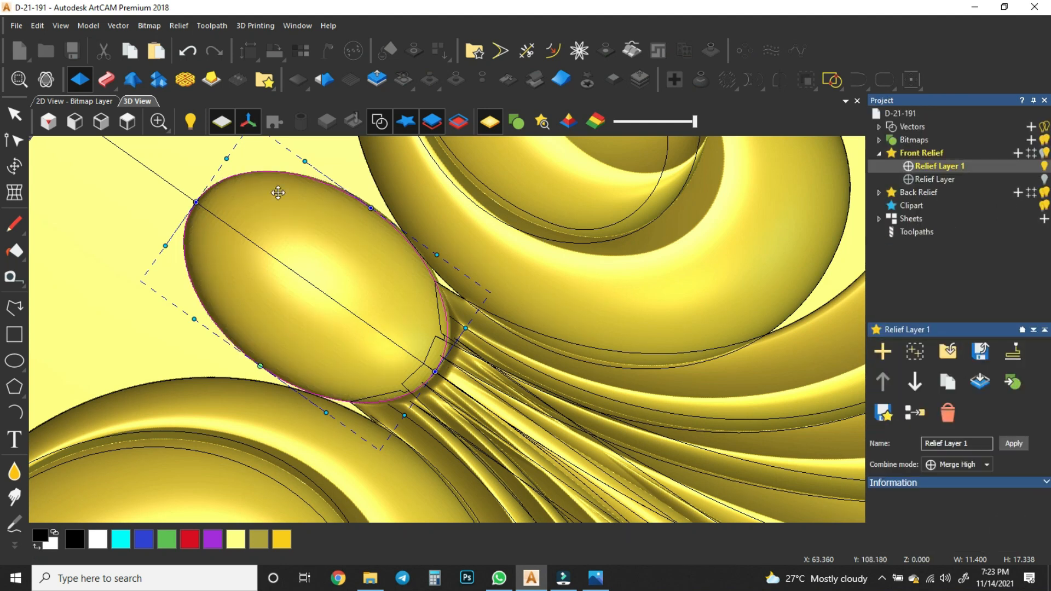
# Step: Inspect the whole relief from above with the vectors hidden, checking the dome and leaf stems
pyautogui.scroll(-4, 278, 193)
pyautogui.click(127, 125)
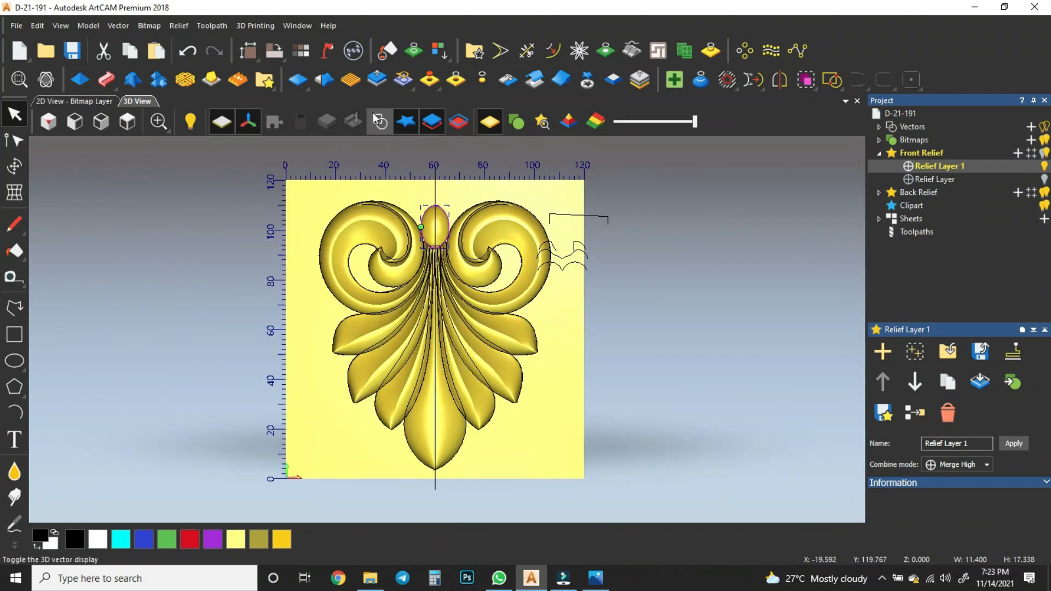
pyautogui.click(378, 121)
pyautogui.scroll(4, 449, 252)
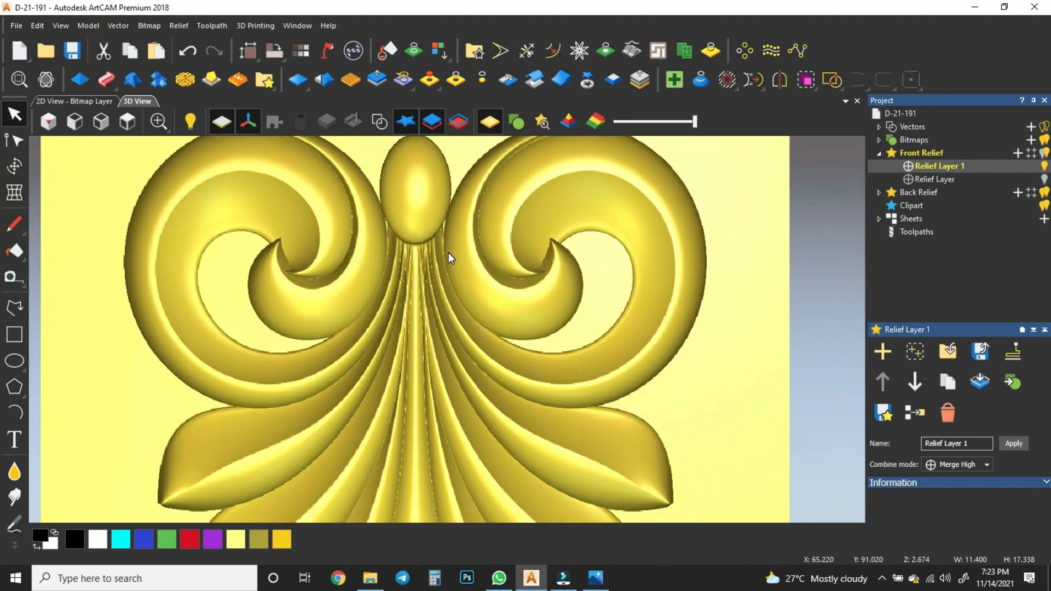
pyautogui.scroll(-3, 448, 251)
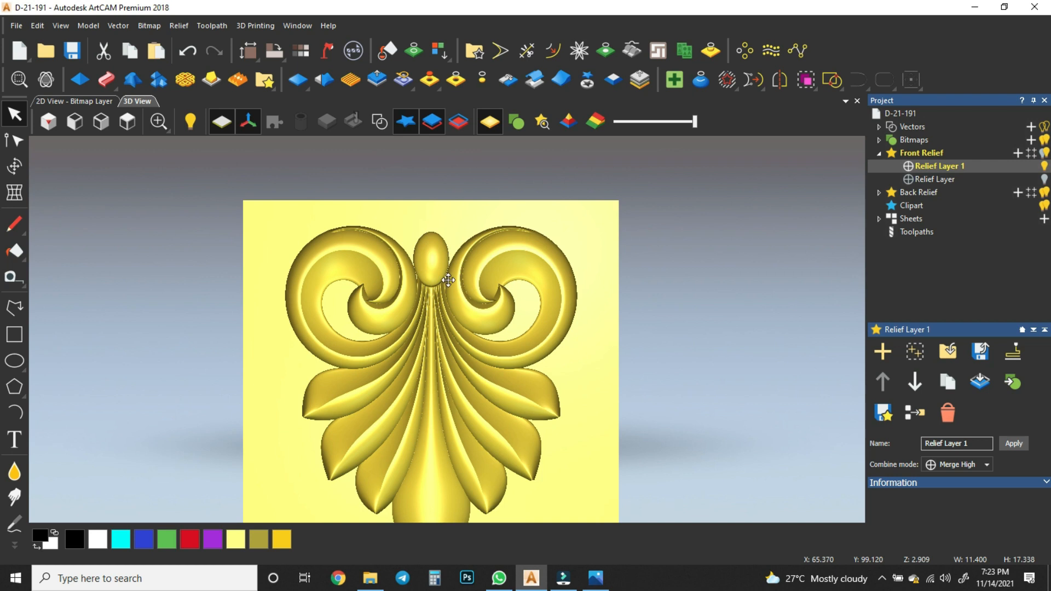
pyautogui.scroll(-2, 451, 274)
pyautogui.scroll(1, 469, 380)
# Step: Start saving Relief Layer 1 to a file and browse to the PROJECT > 2021 folder on drive E
pyautogui.click(980, 353)
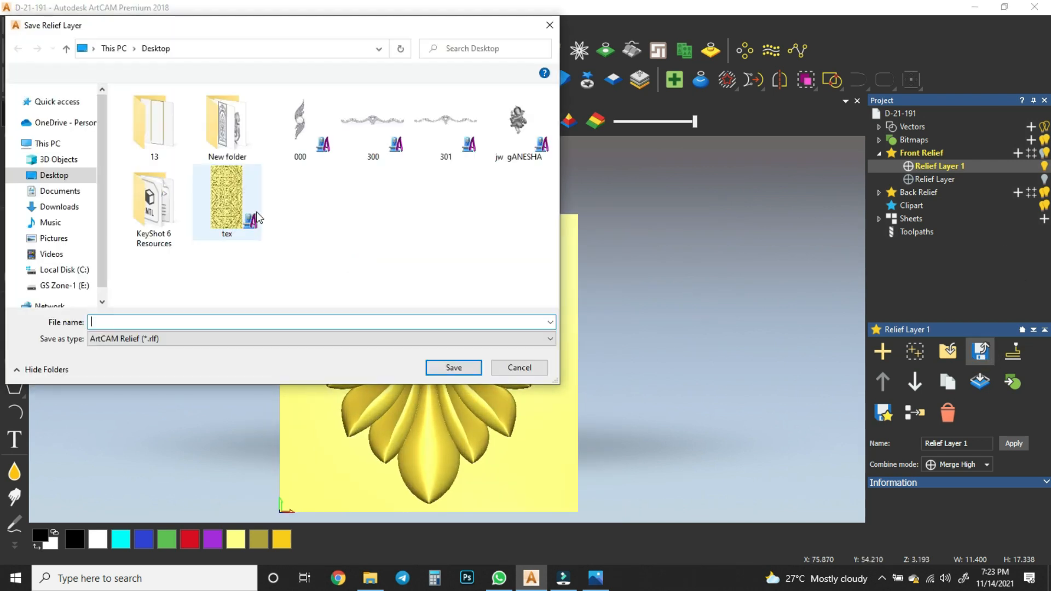
pyautogui.click(78, 287)
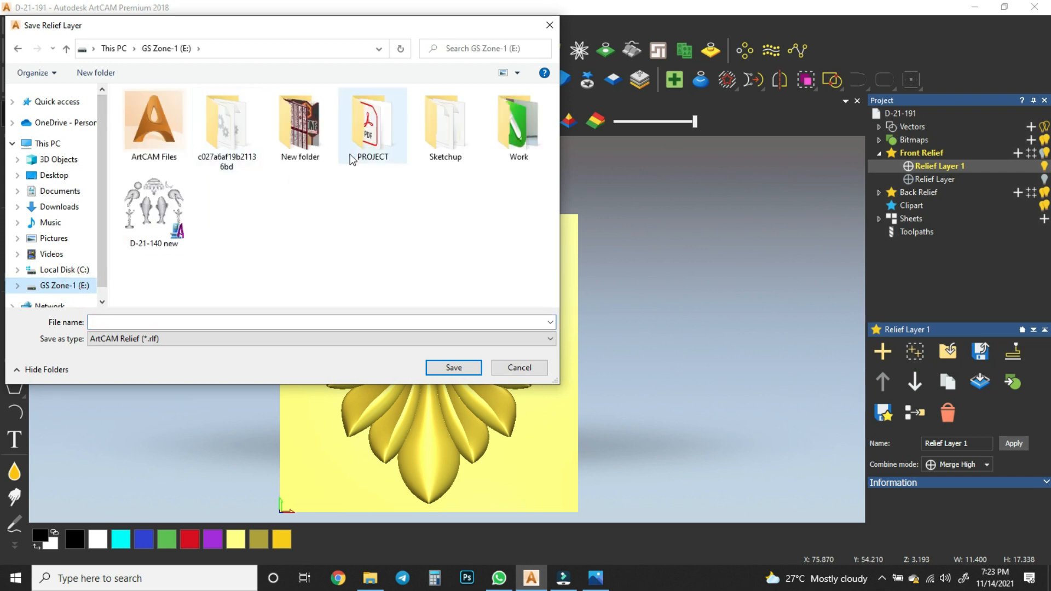
pyautogui.doubleClick(351, 152)
pyautogui.doubleClick(163, 137)
# Step: Name the relief file D-21-191, reusing the naming pattern of the existing D-21-190-1 file
pyautogui.click(162, 119)
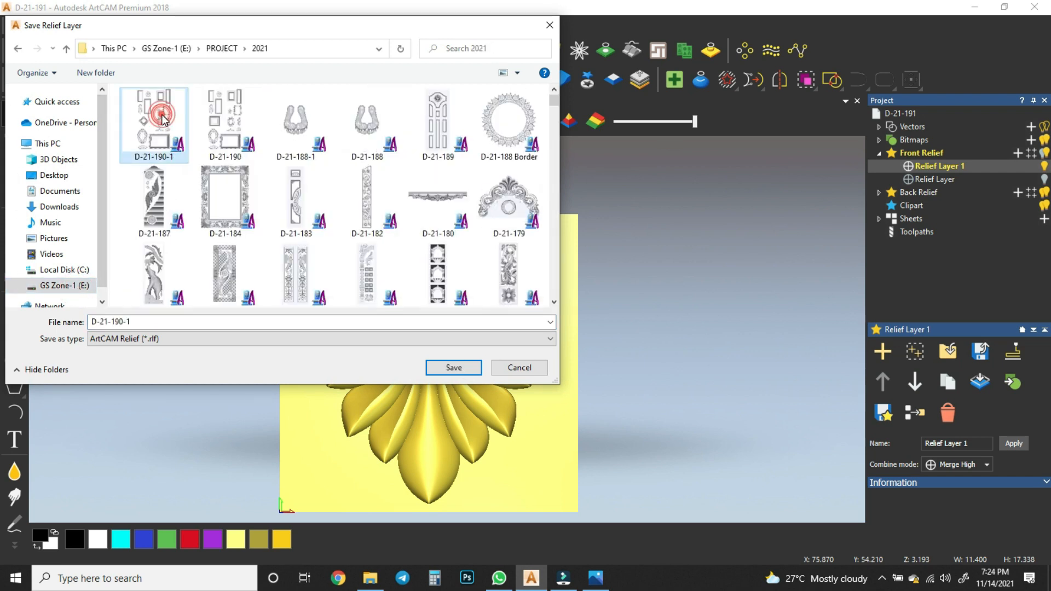
pyautogui.doubleClick(163, 320)
pyautogui.press('BackSpace')
pyautogui.press('BackSpace')
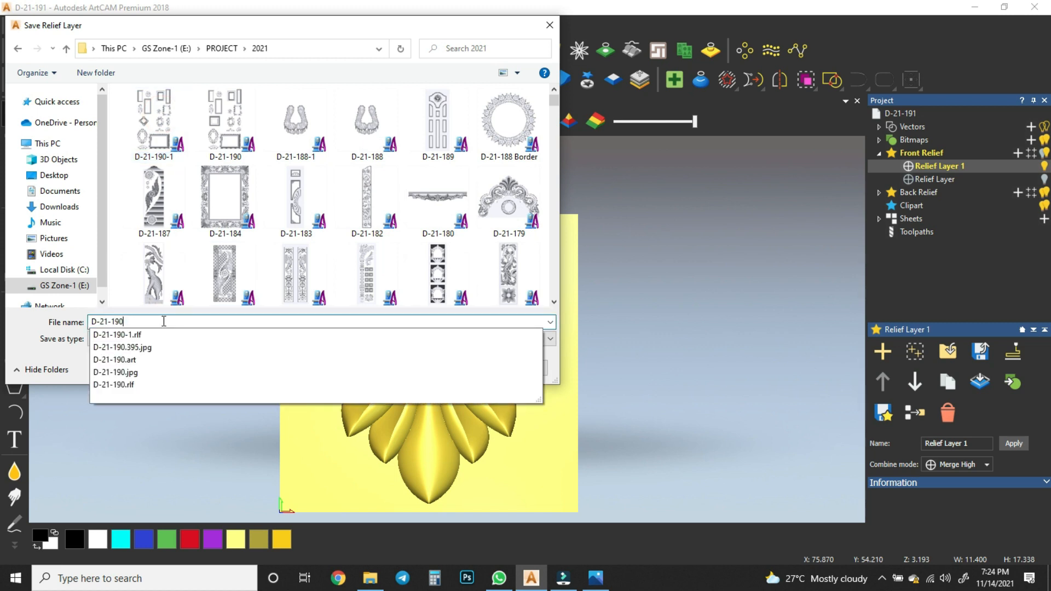
pyautogui.press('BackSpace')
pyautogui.press('Up')
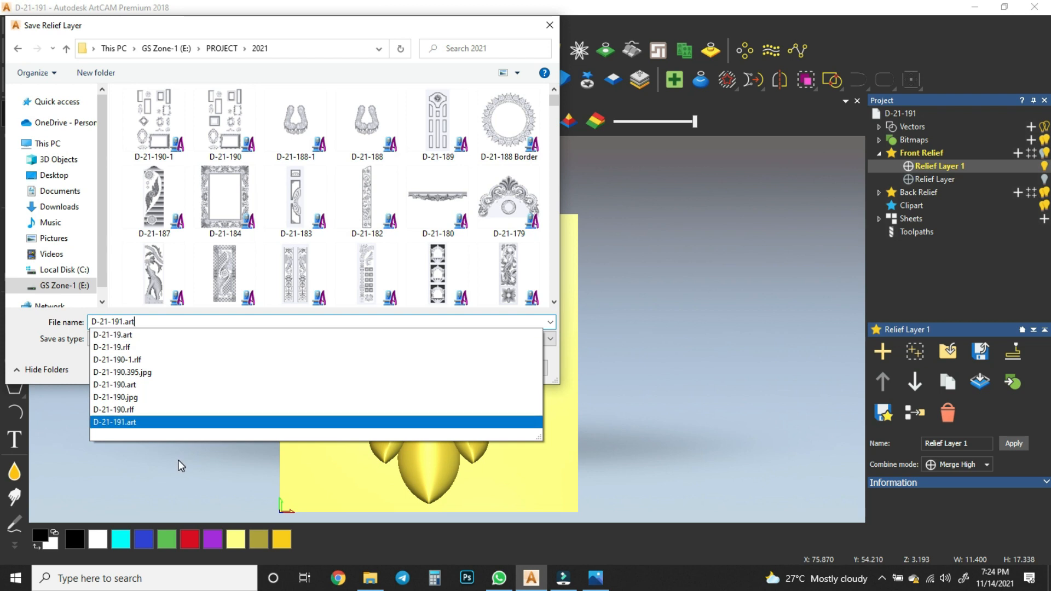
pyautogui.press('BackSpace')
pyautogui.press('BackSpace')
pyautogui.press('BackSpace')
pyautogui.press('BackSpace')
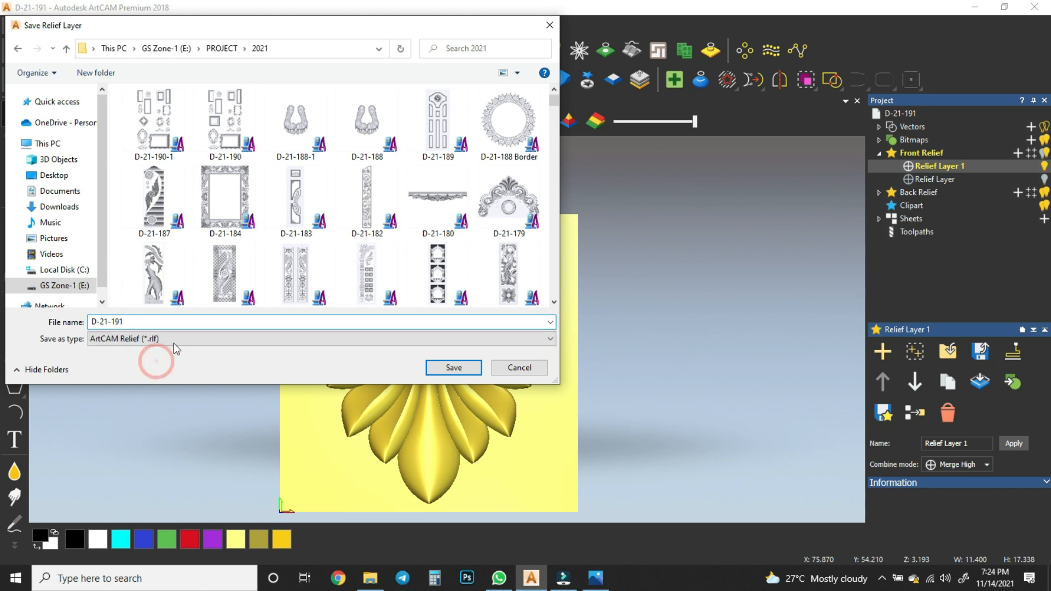
# Step: Choose ArtCAM 9 Relief (*.rlf) as the file format and save the relief layer
pyautogui.click(173, 340)
pyautogui.click(162, 372)
pyautogui.click(461, 367)
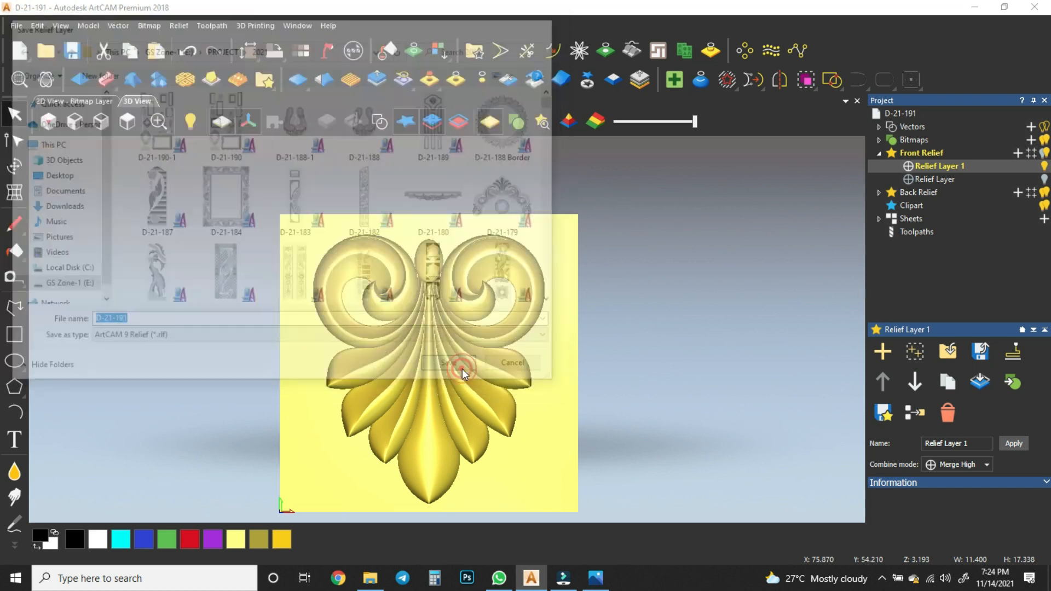